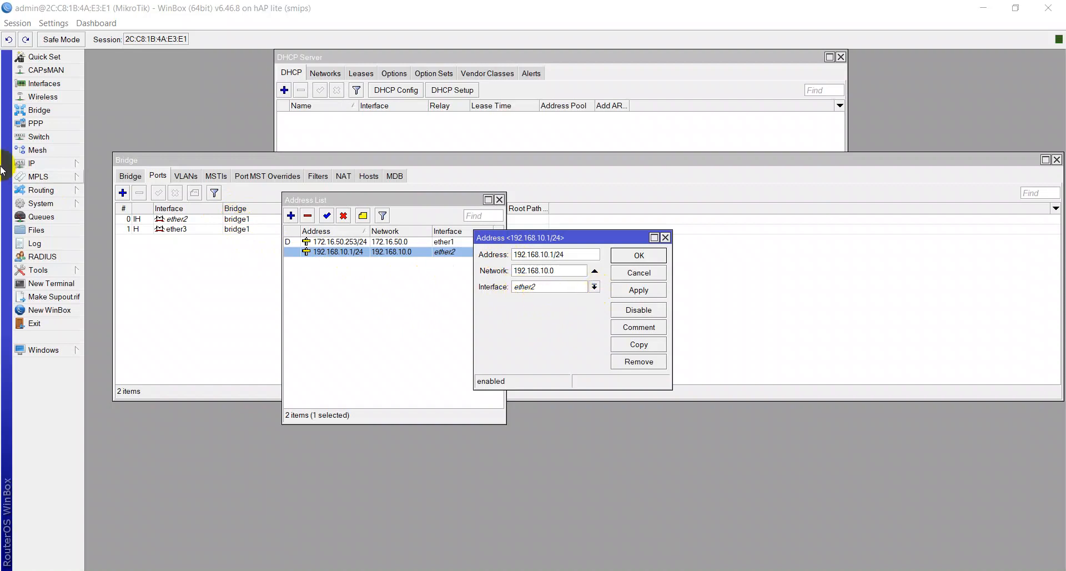
- Reassign the 192.168.10.1/24 address from ether2 to bridge1, then close the Address List
click(28, 164)
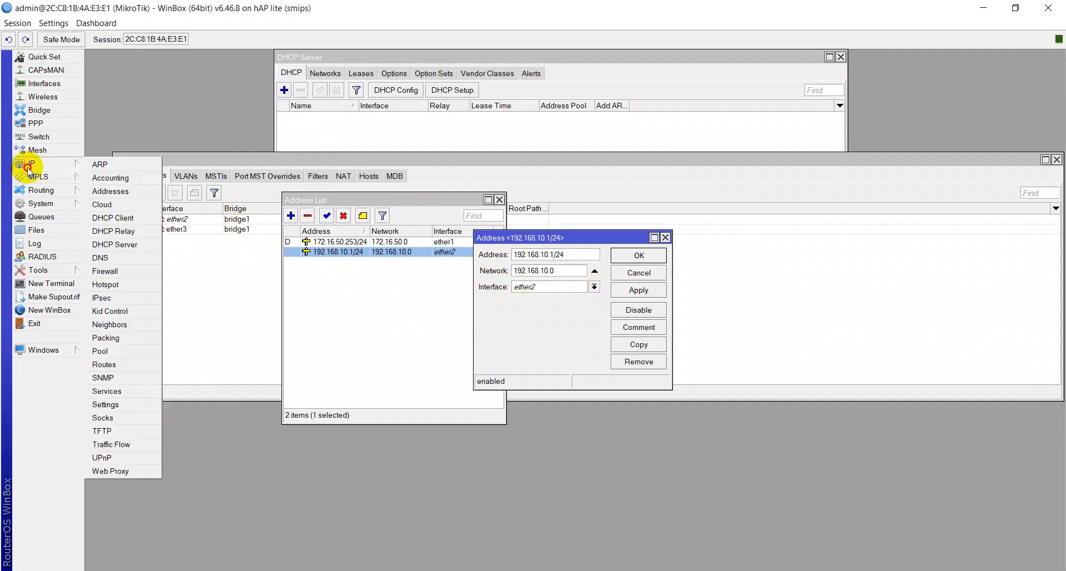
click(134, 191)
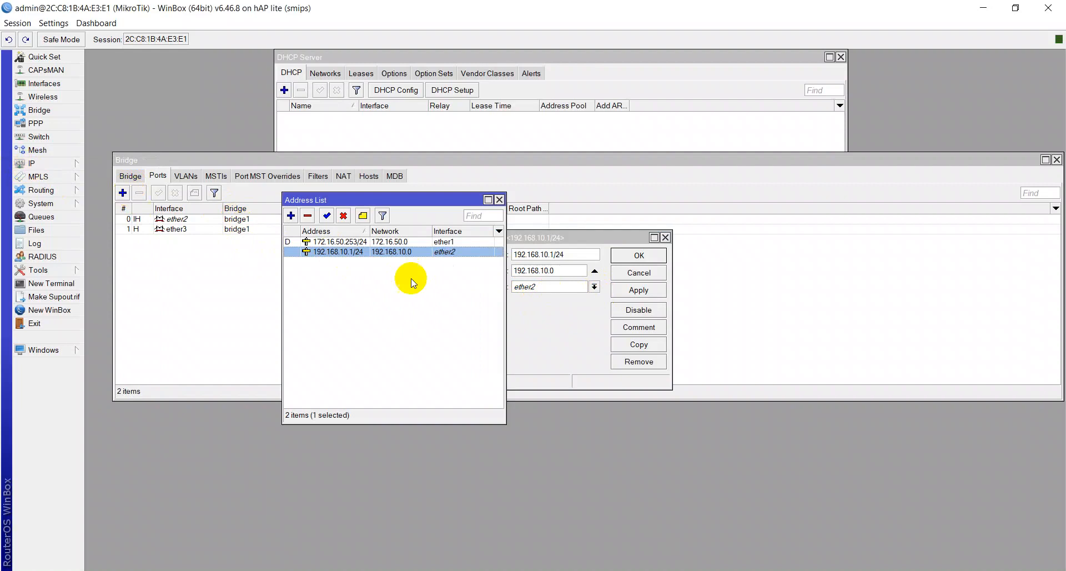
double_click(334, 253)
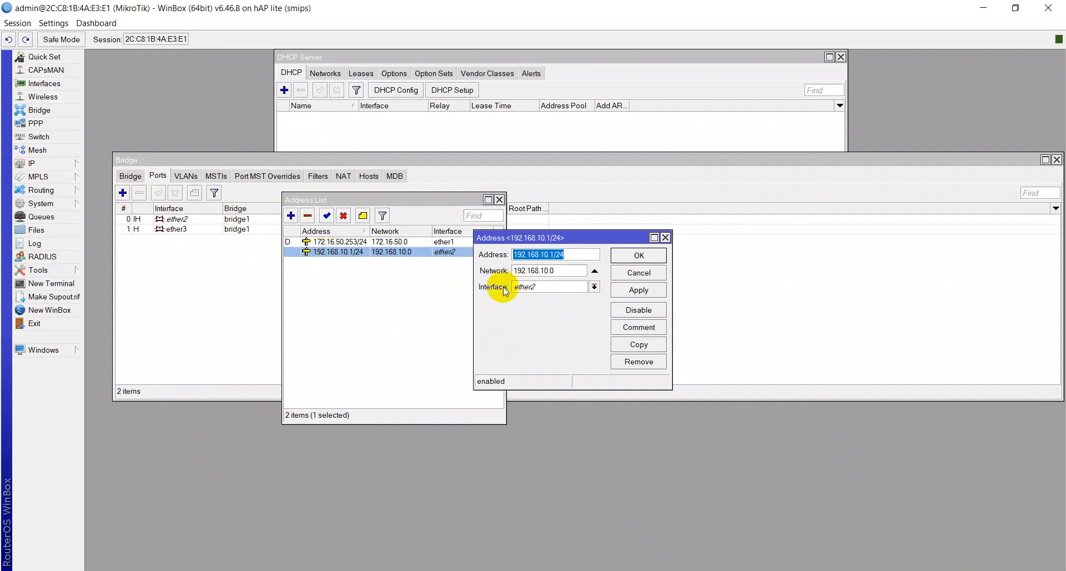
click(533, 287)
click(536, 298)
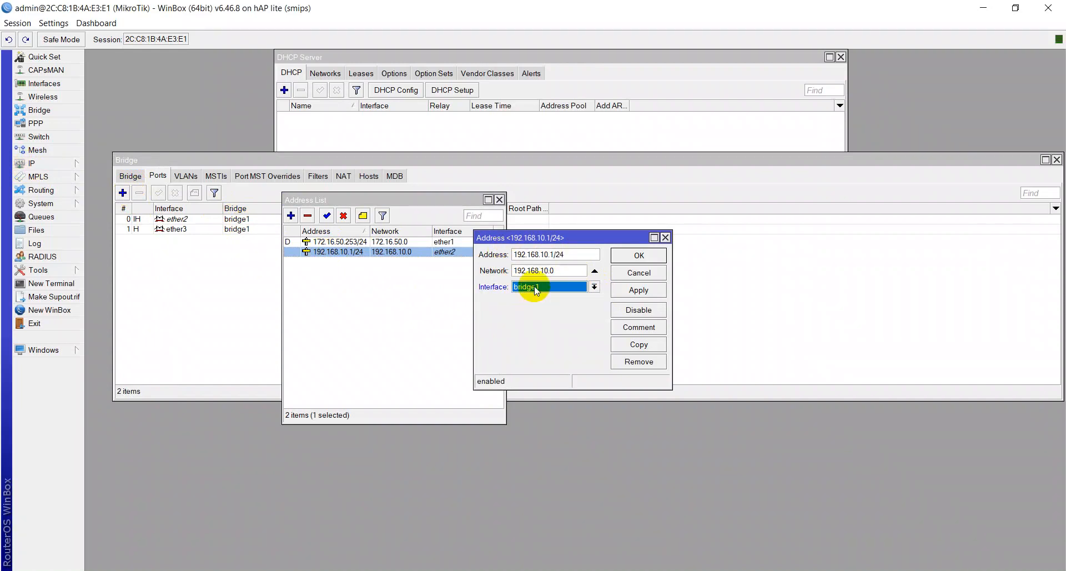
click(636, 290)
click(639, 256)
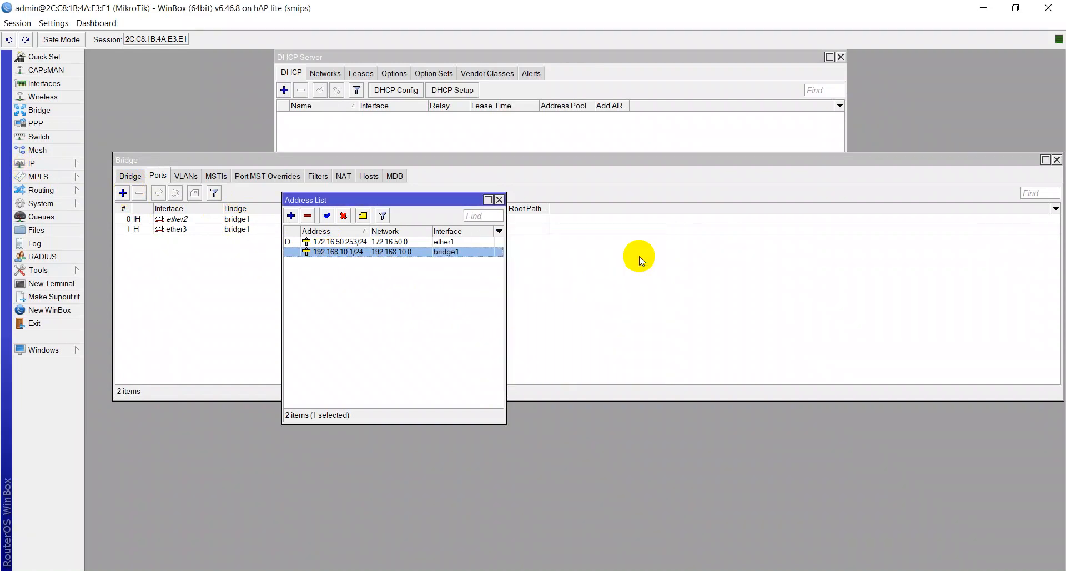
click(501, 200)
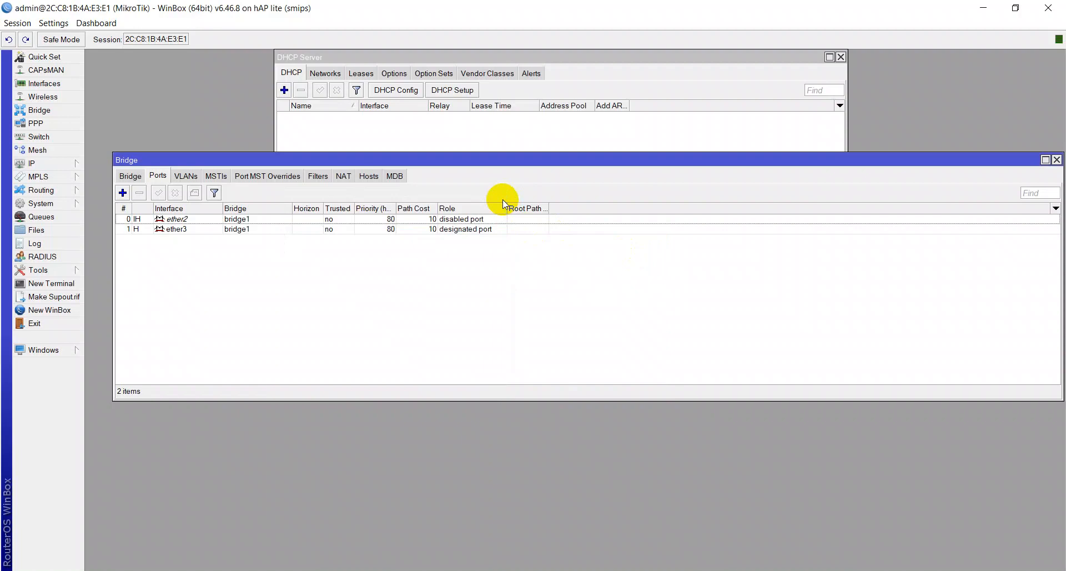
- Close the Bridge window and try DHCP Setup on ether2, then ether3, both rejected as slave ports
click(1057, 161)
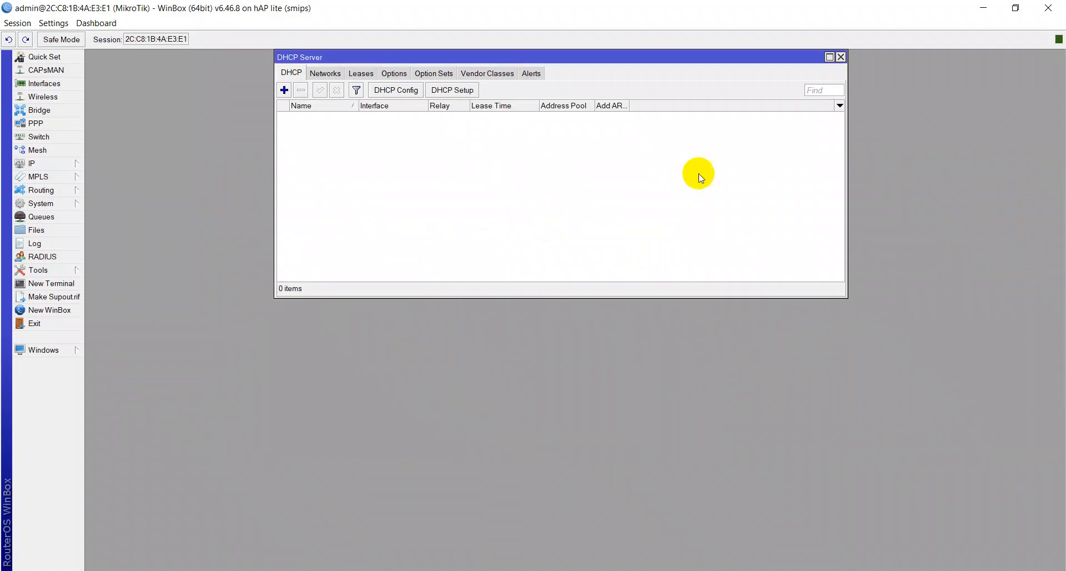
click(451, 90)
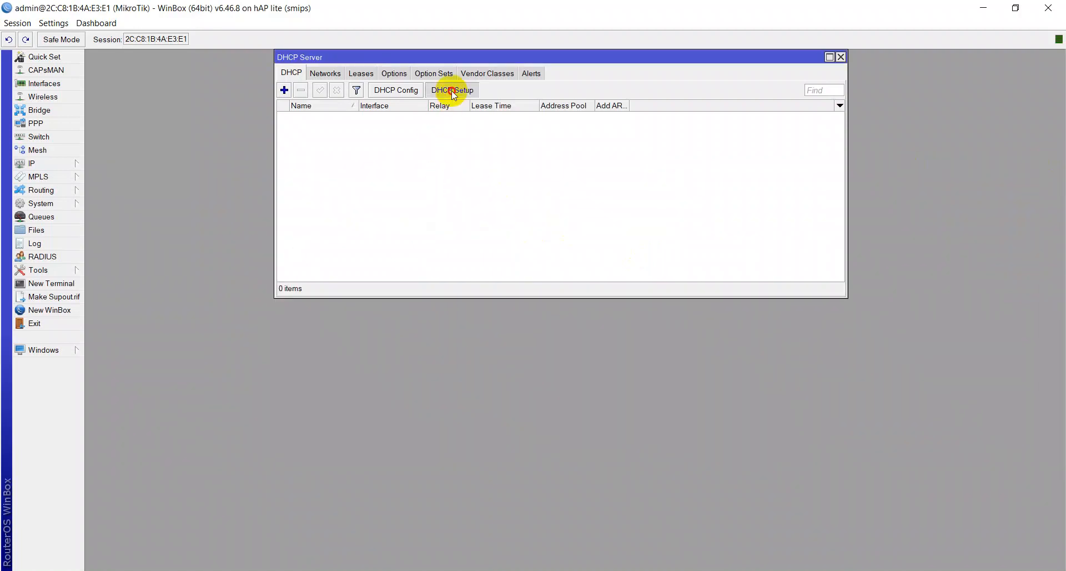
click(588, 315)
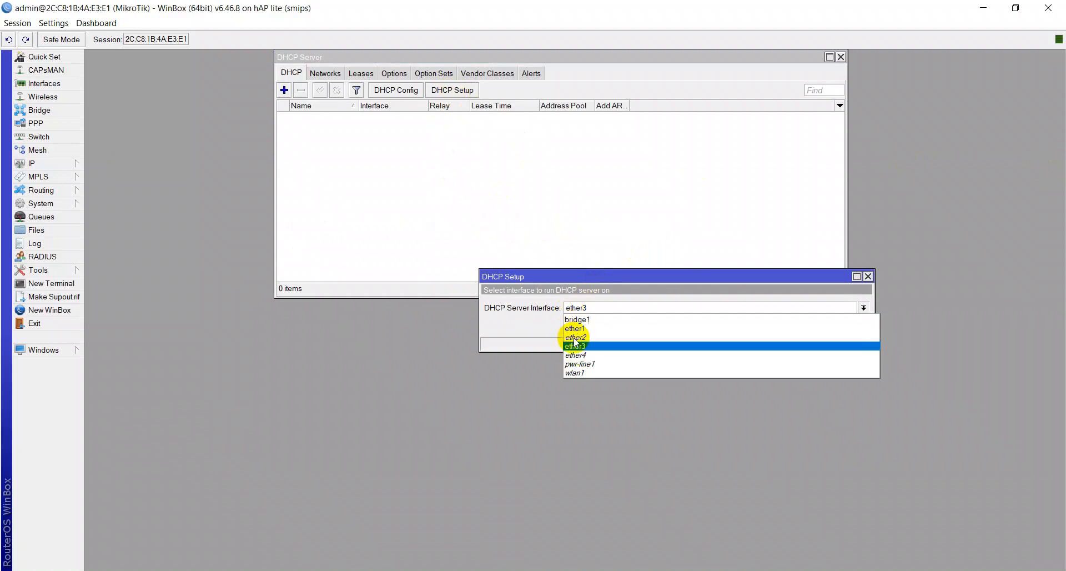
click(578, 336)
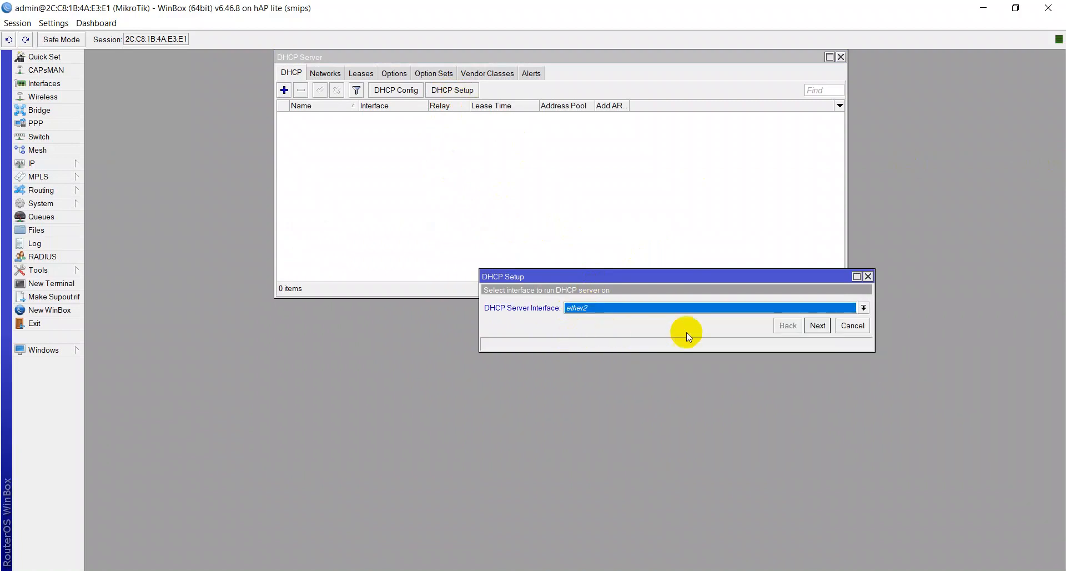
click(819, 326)
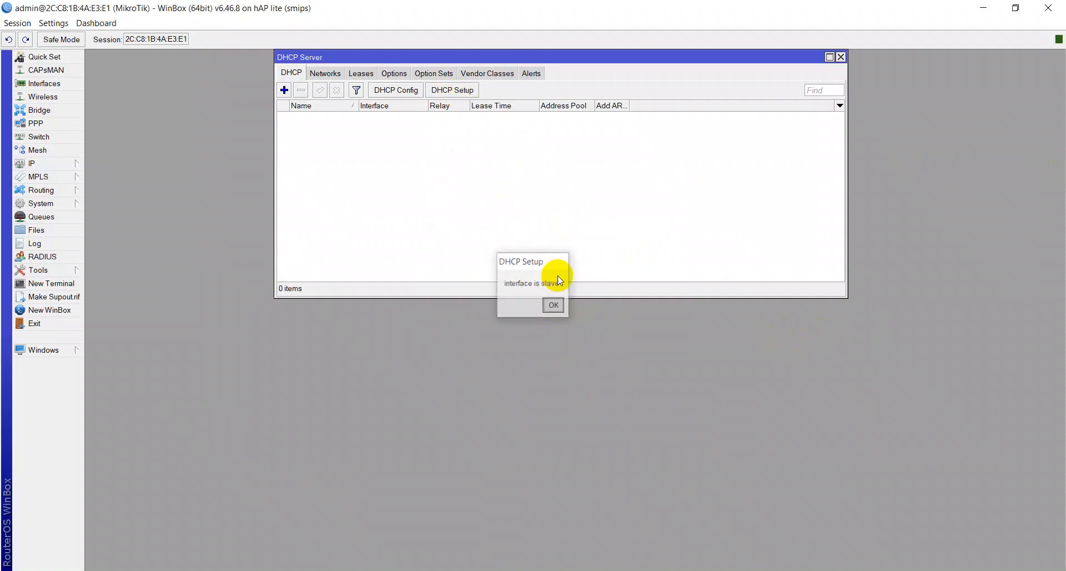
click(554, 305)
click(452, 90)
click(636, 312)
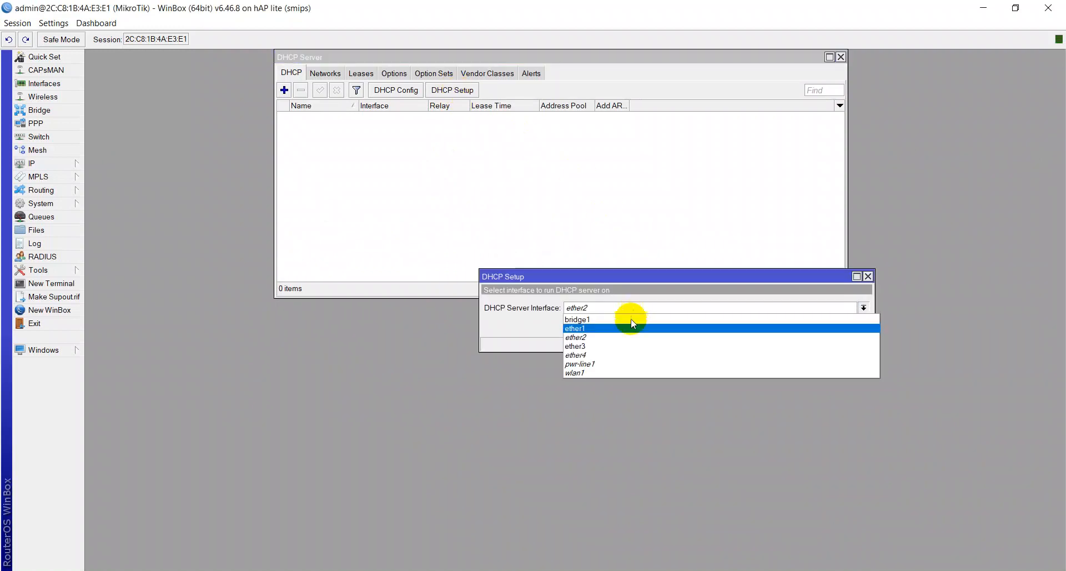
click(657, 339)
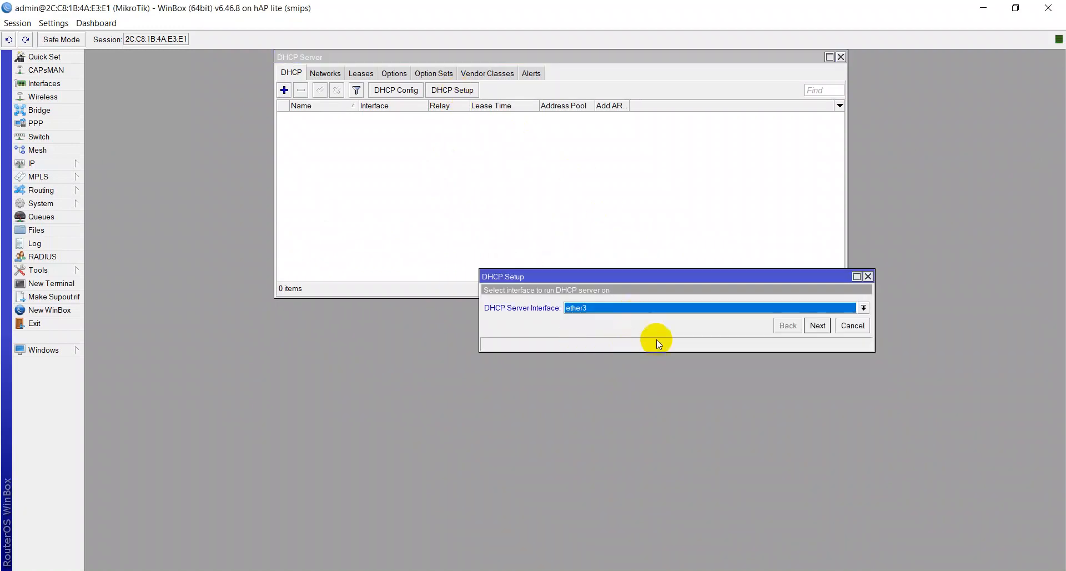
click(818, 325)
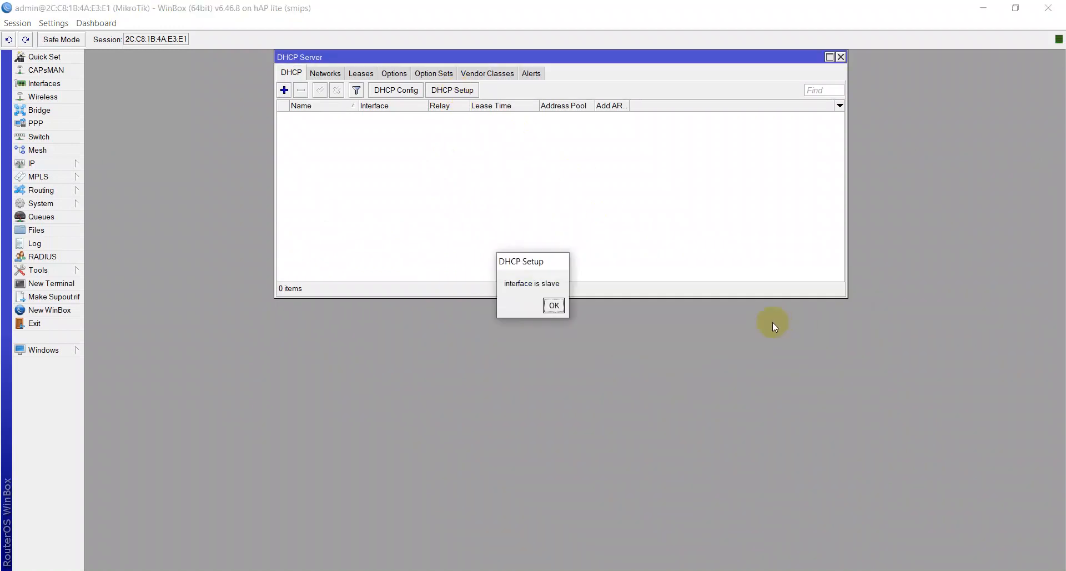
click(560, 308)
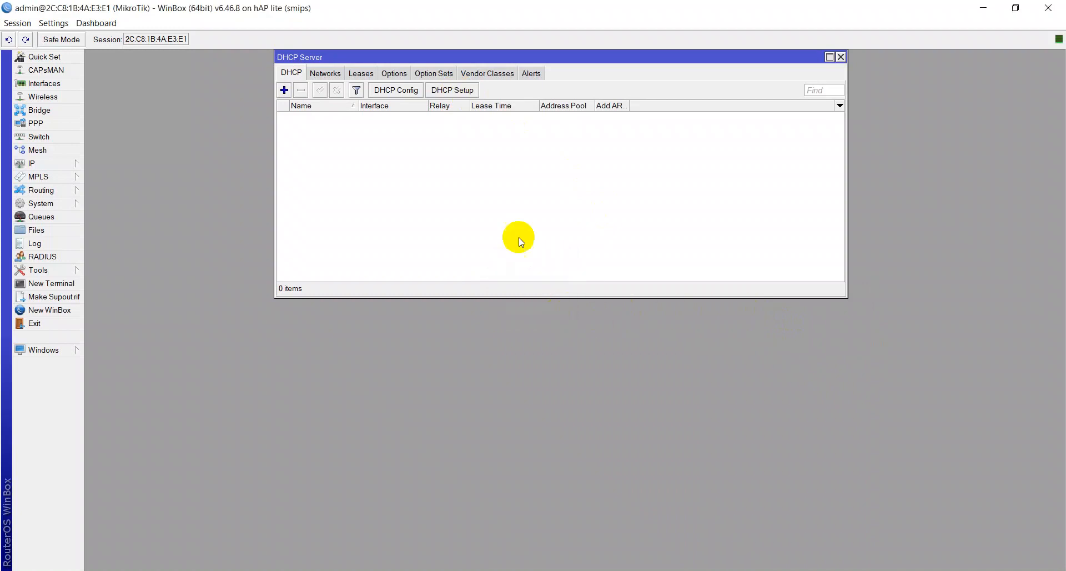
- Run DHCP Setup on bridge1, accepting gateway 192.168.10.1, the suggested pool, DNS and lease defaults
click(452, 90)
click(625, 307)
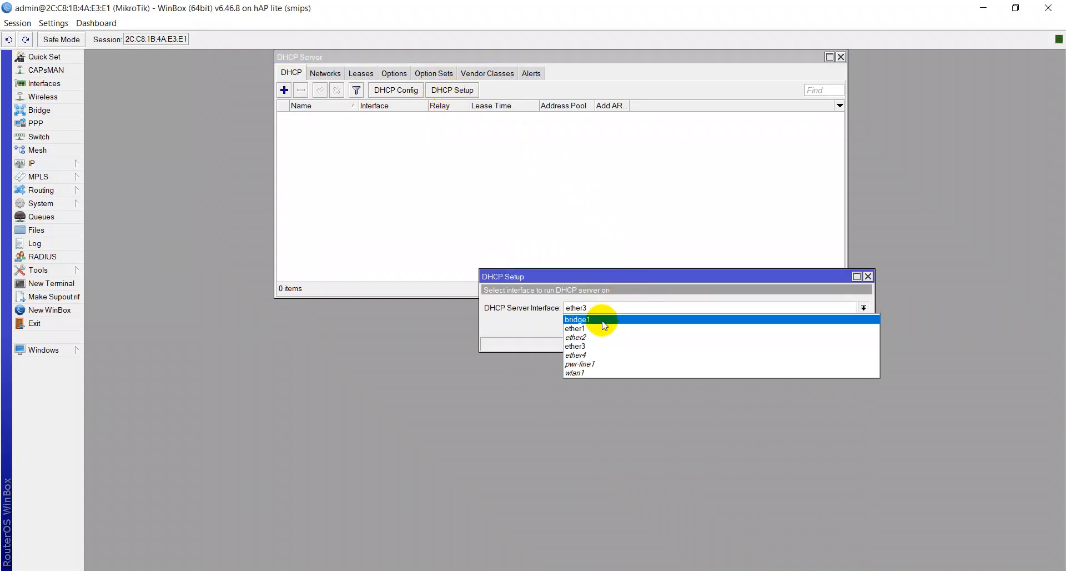
click(639, 341)
click(820, 327)
click(820, 328)
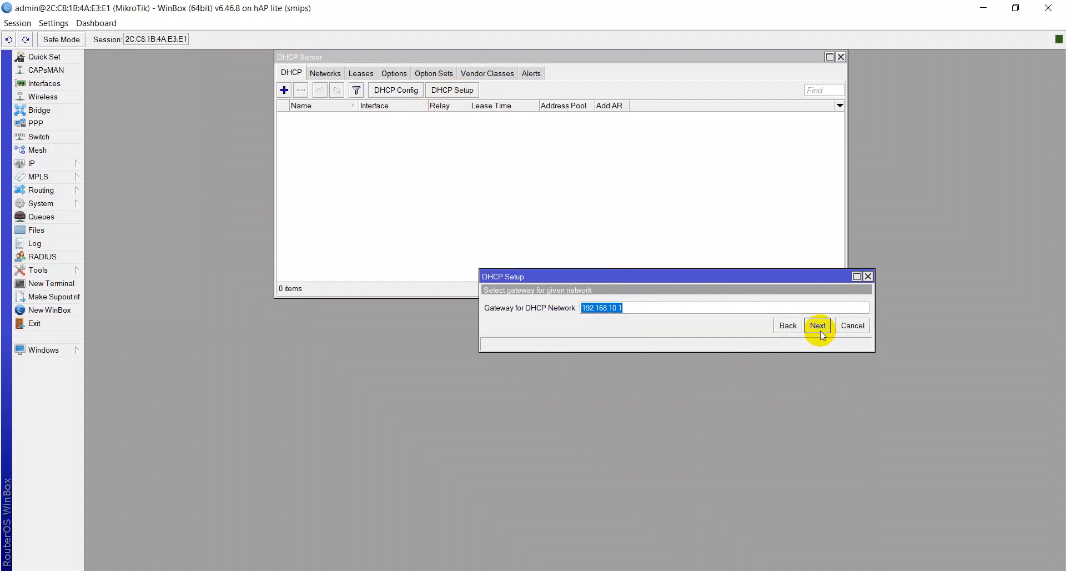
click(819, 328)
click(819, 327)
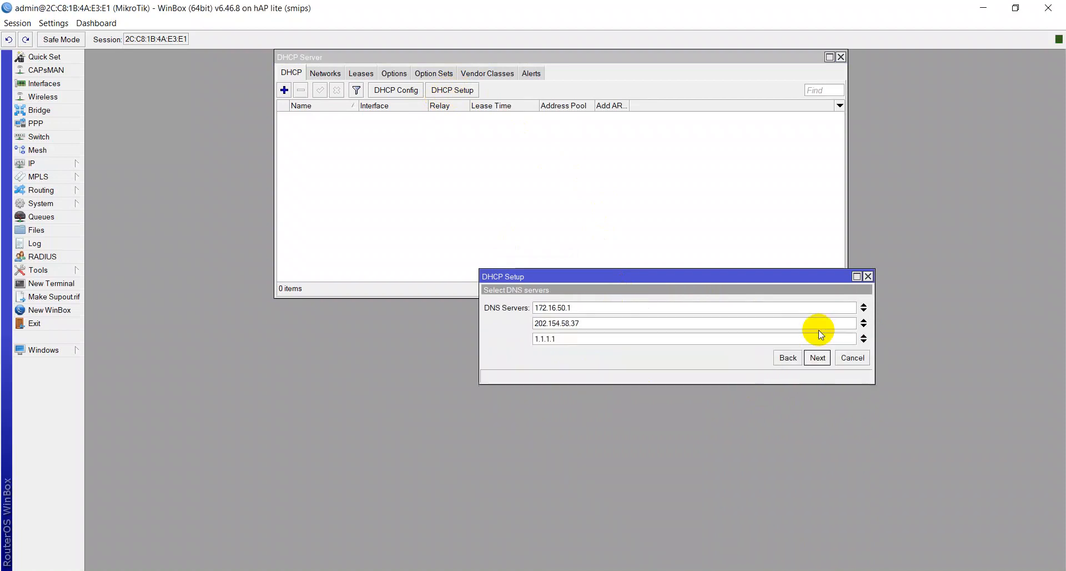
click(817, 358)
click(745, 359)
click(582, 306)
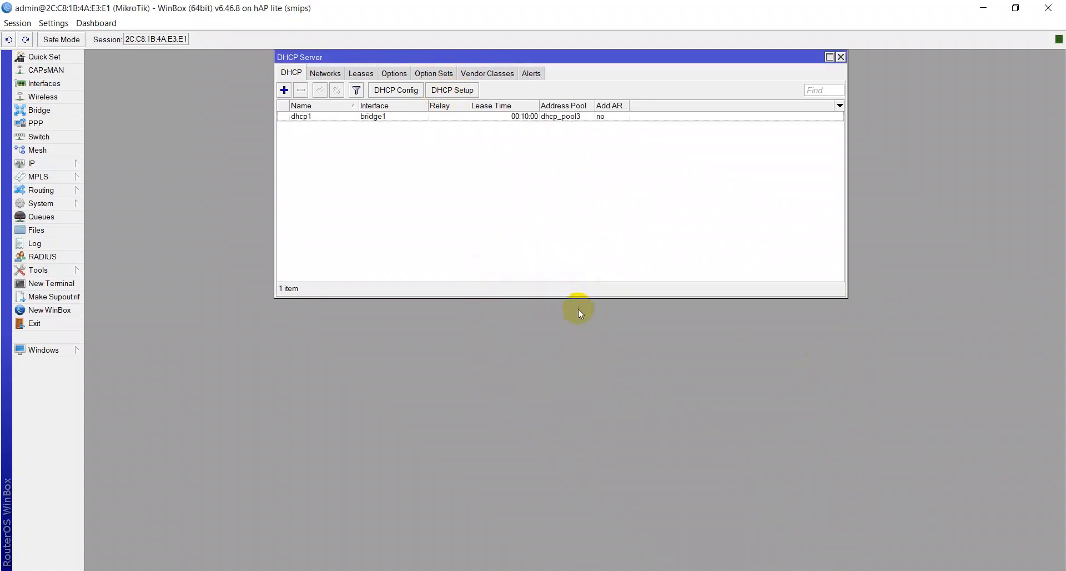
- Disable the Ethernet adapter, close the dropped PuTTY session, and re-enable the adapter
key(alt+Tab)
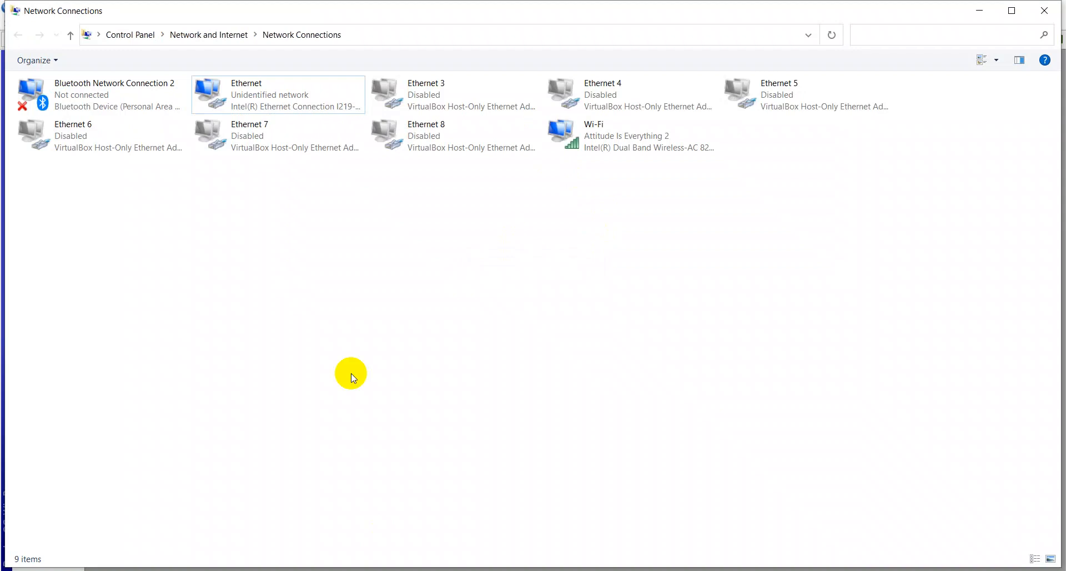
click(222, 112)
right_click(222, 111)
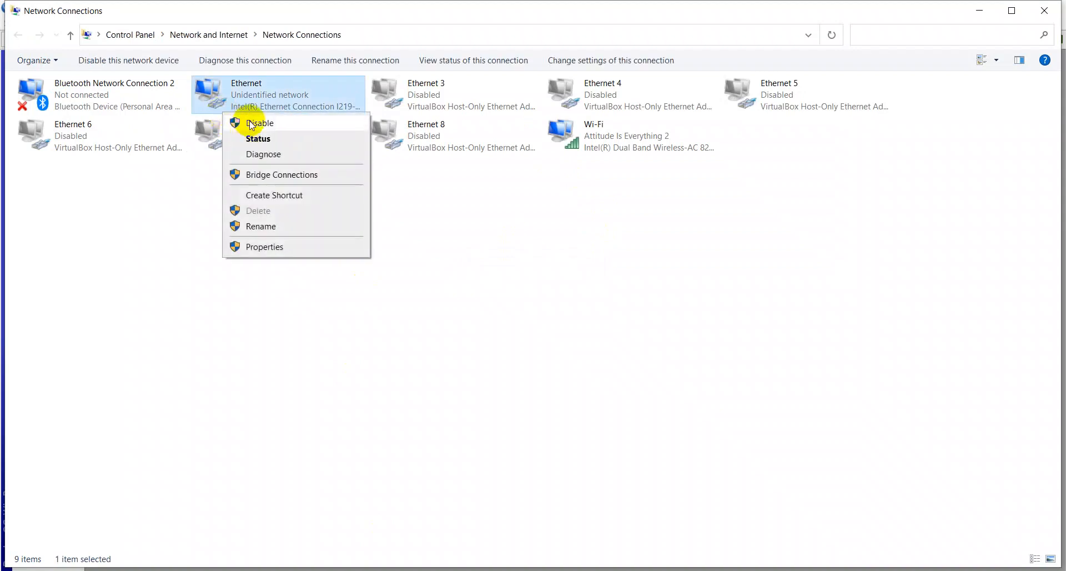
click(251, 123)
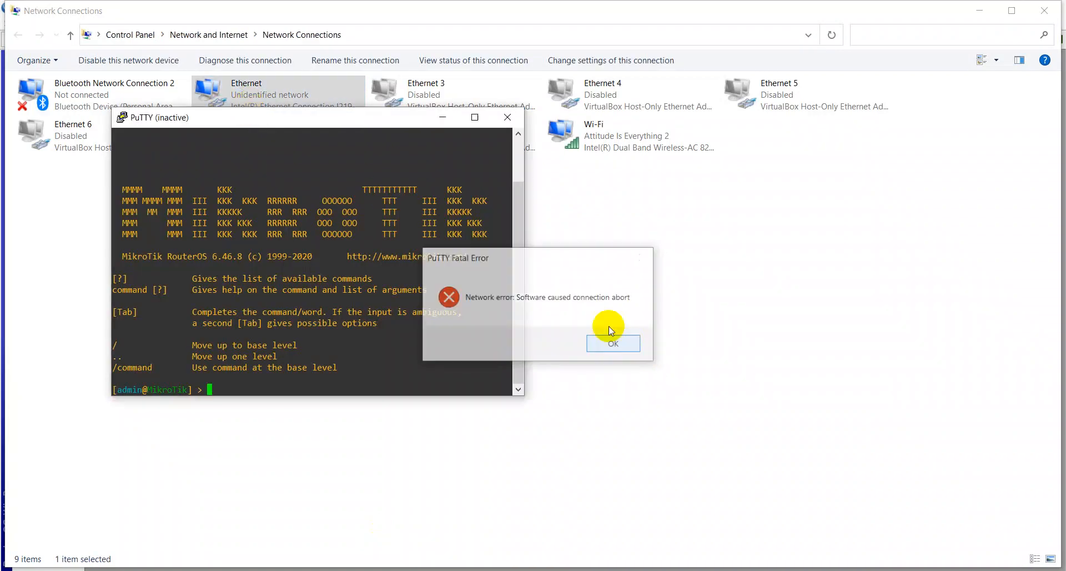
click(613, 343)
click(507, 118)
double_click(279, 99)
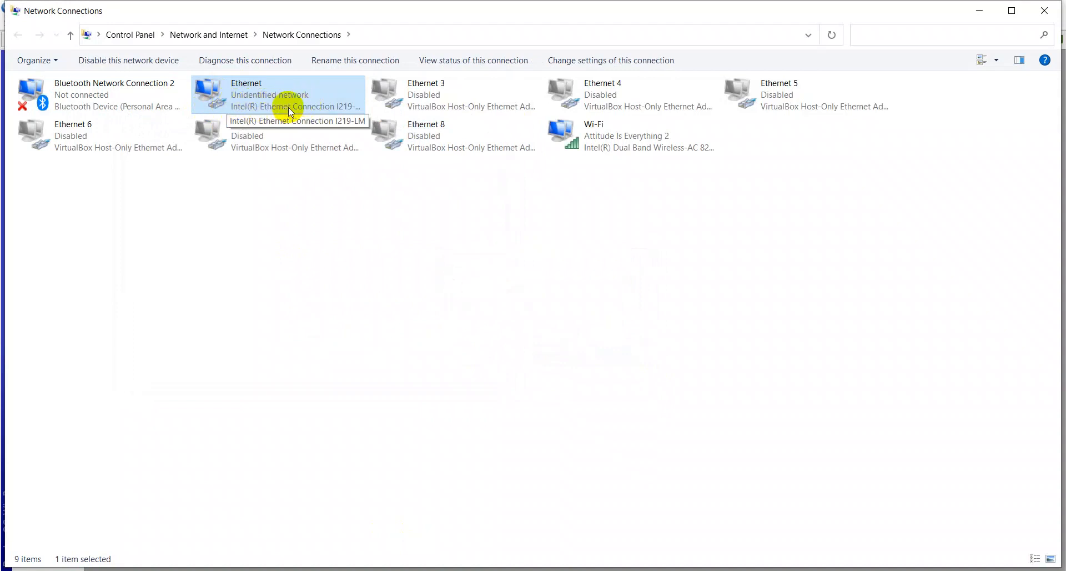
- Disable and re-enable the Ethernet adapter a second time
click(338, 274)
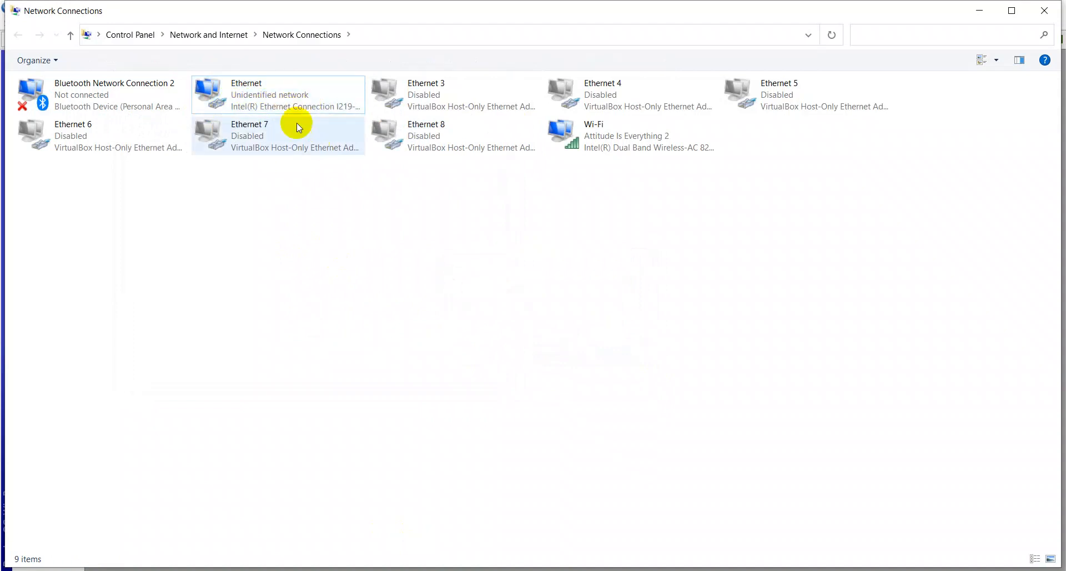
right_click(273, 99)
click(288, 108)
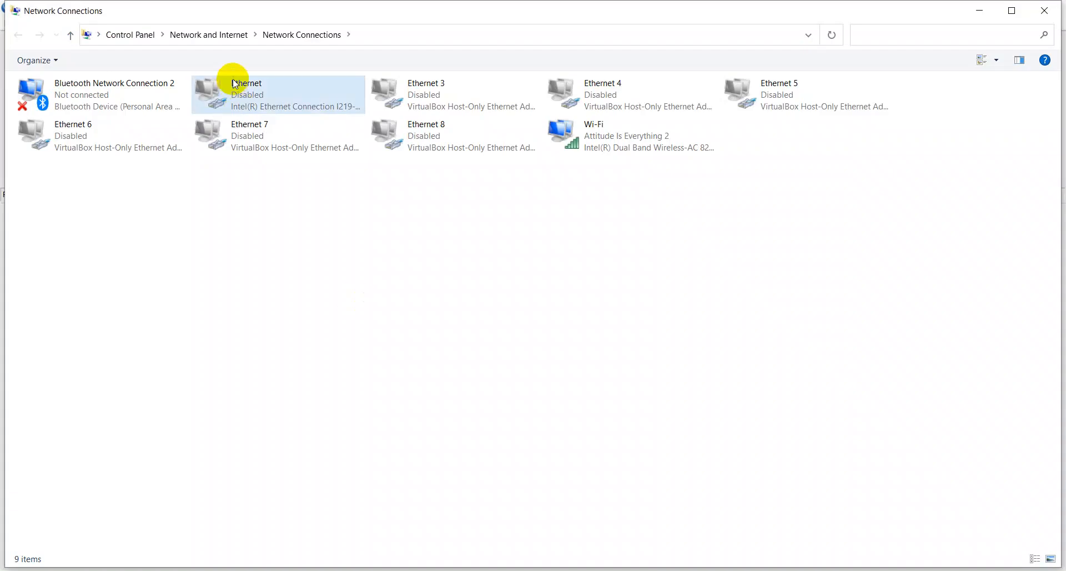
double_click(231, 88)
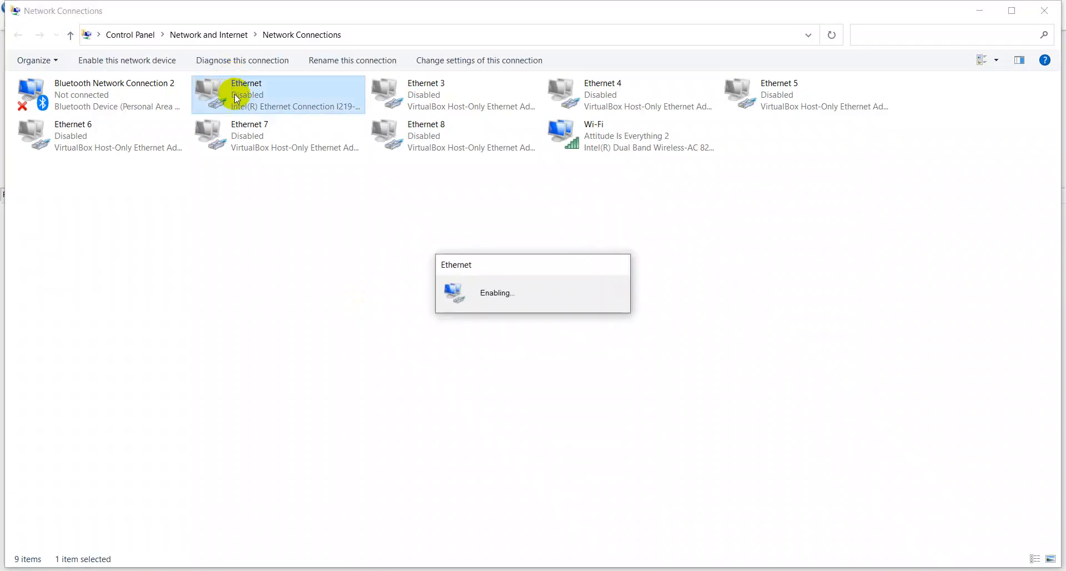
click(304, 200)
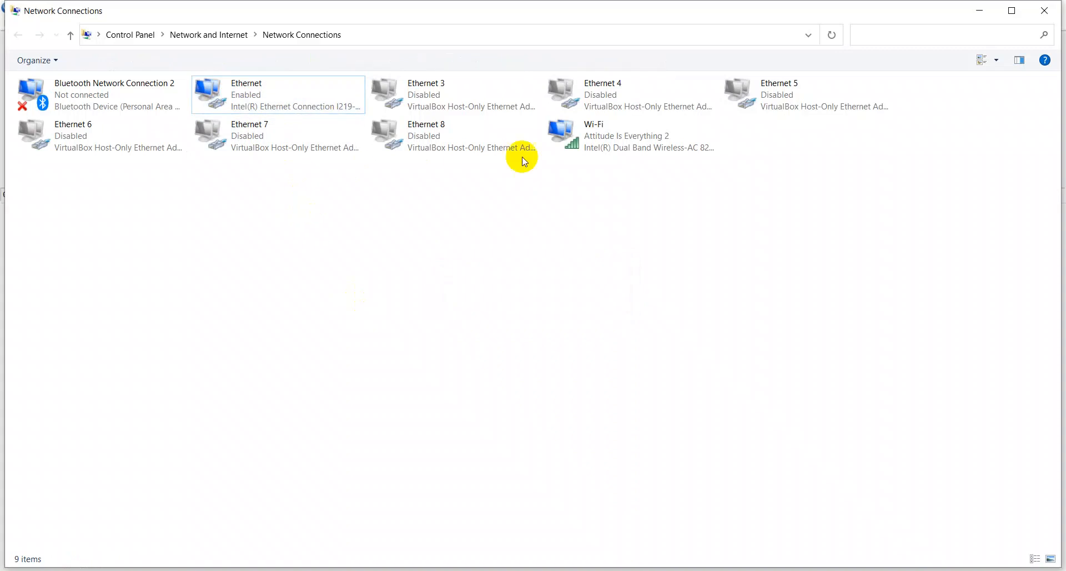
- Look at the Wi-Fi adapter's actions without changing anything, then reselect Ethernet
click(567, 141)
right_click(566, 141)
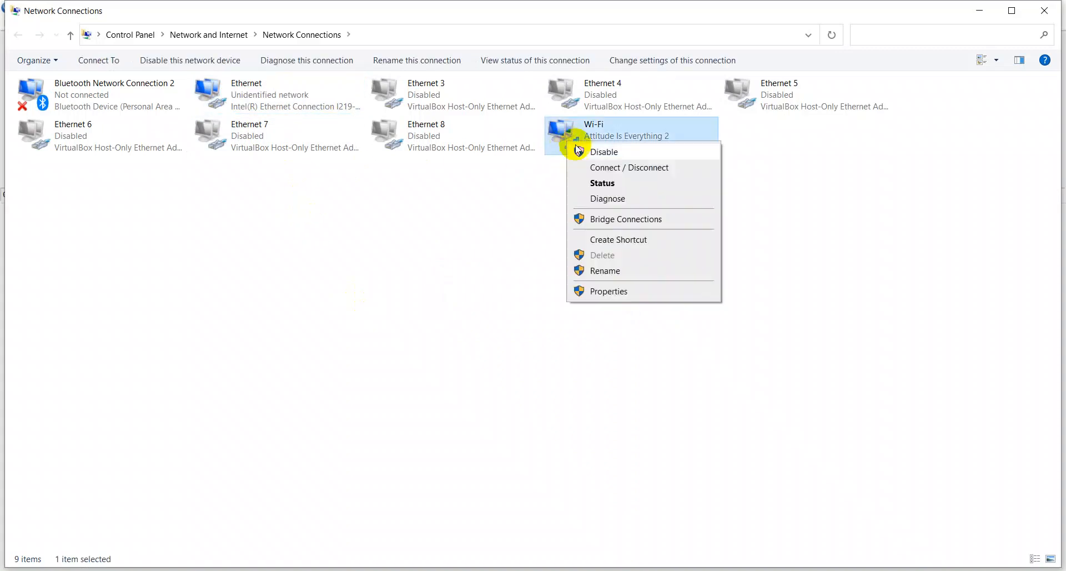
key(Escape)
click(291, 95)
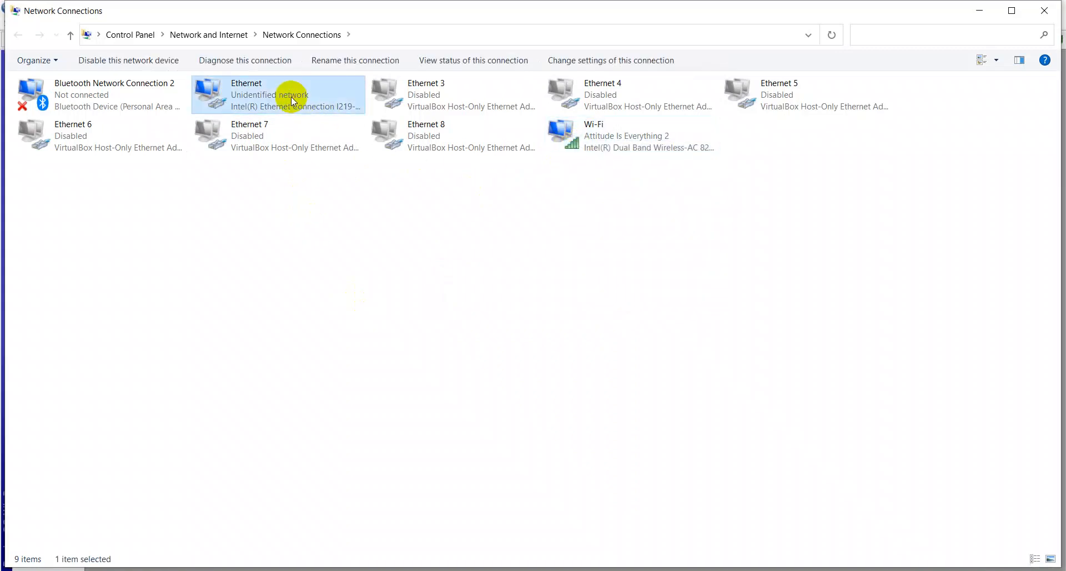
- Check the Ethernet connection's status details, noting whether DHCP is enabled
click(293, 217)
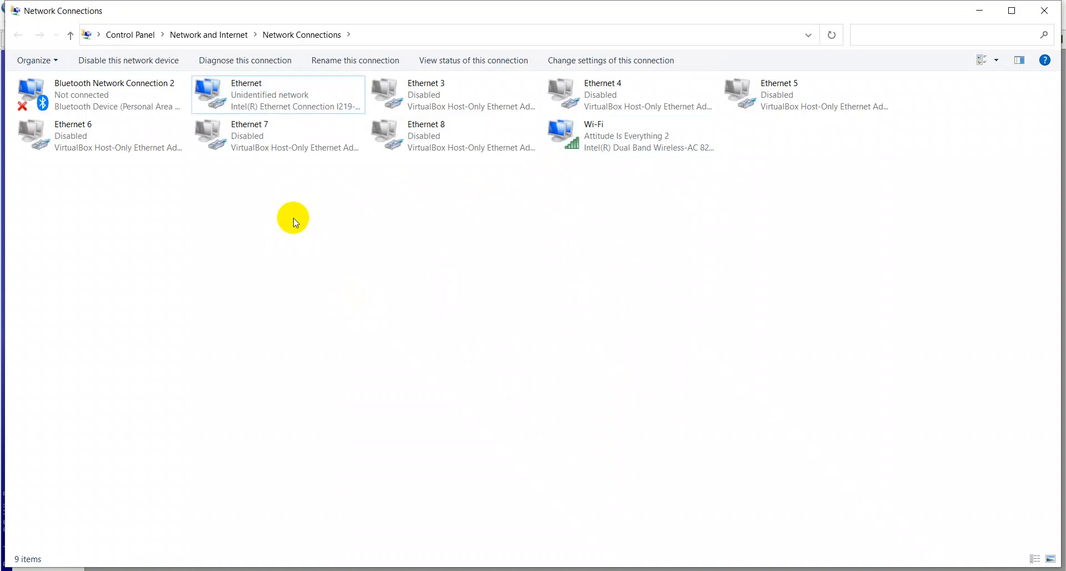
right_click(272, 86)
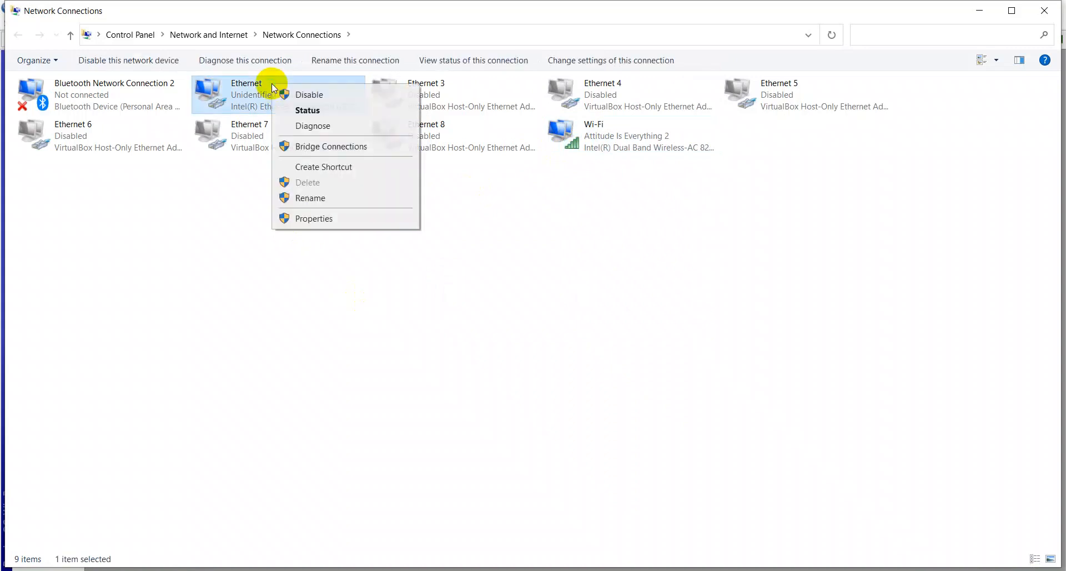
click(302, 111)
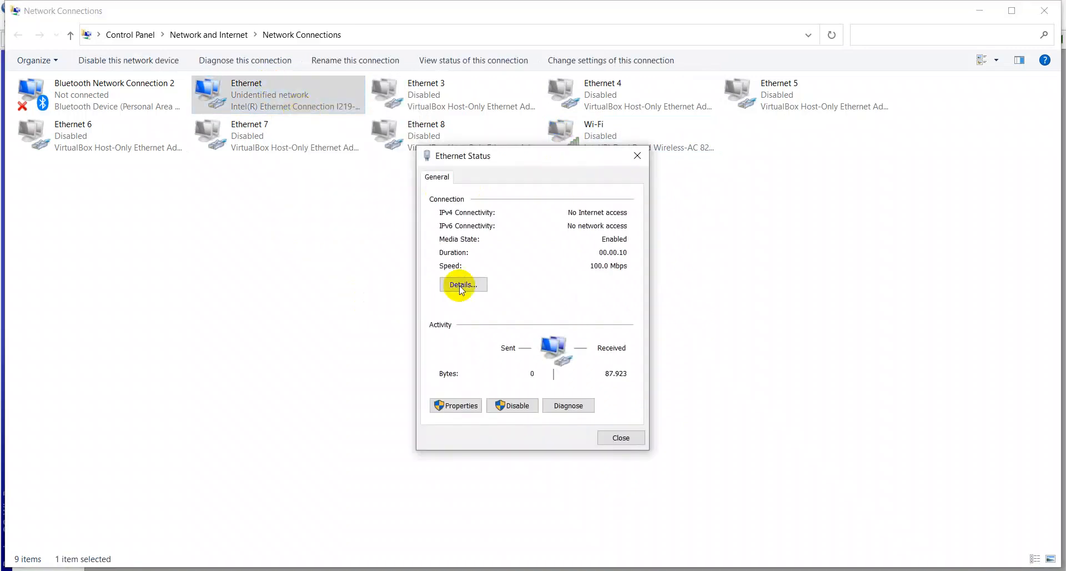
click(464, 287)
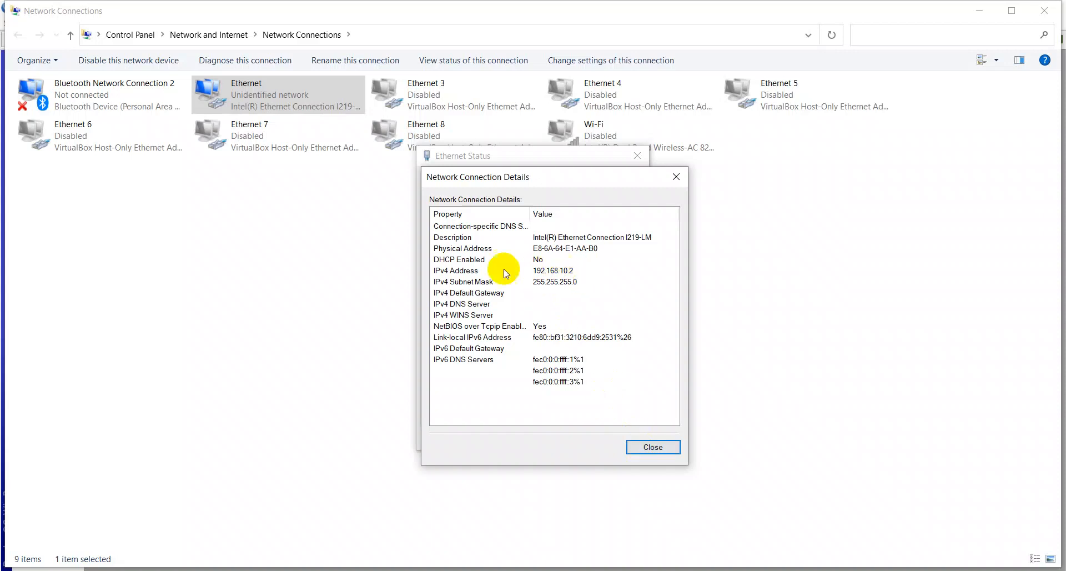
click(446, 260)
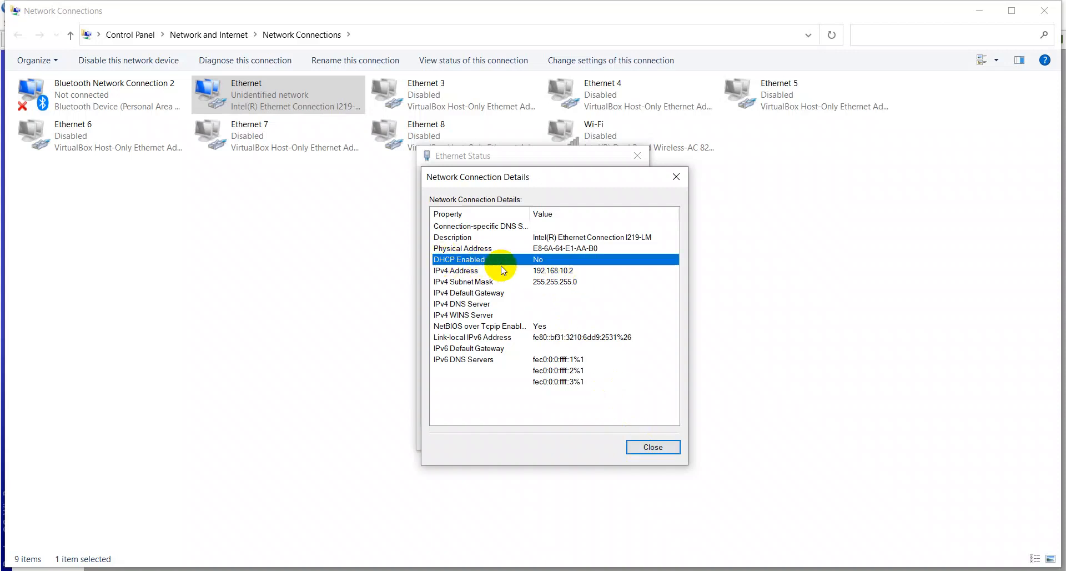
click(653, 447)
click(631, 439)
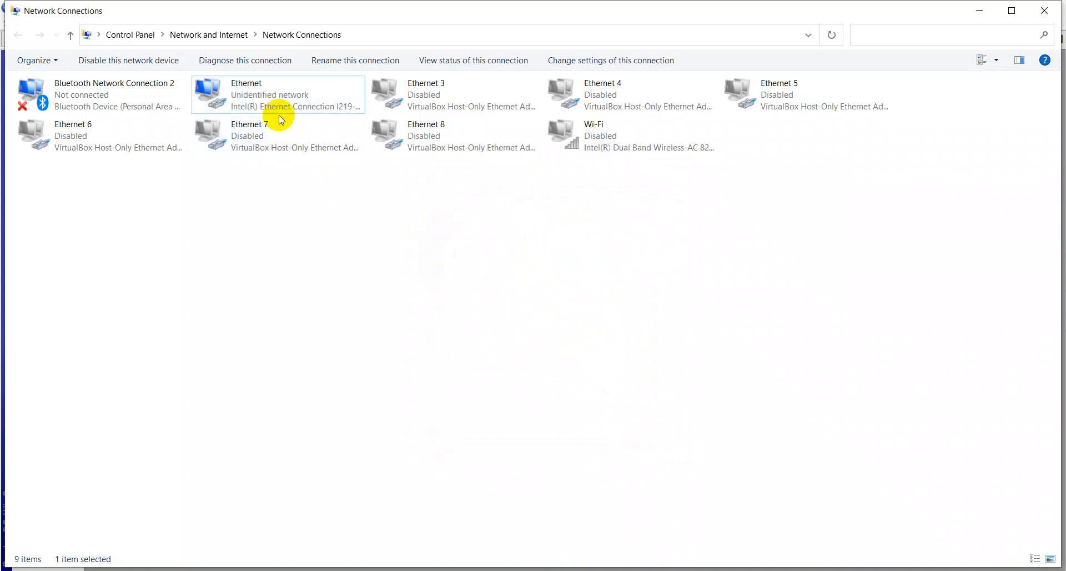
- Set Ethernet's IPv4 properties to obtain the IP address and DNS server automatically
right_click(282, 119)
right_click(275, 105)
click(325, 240)
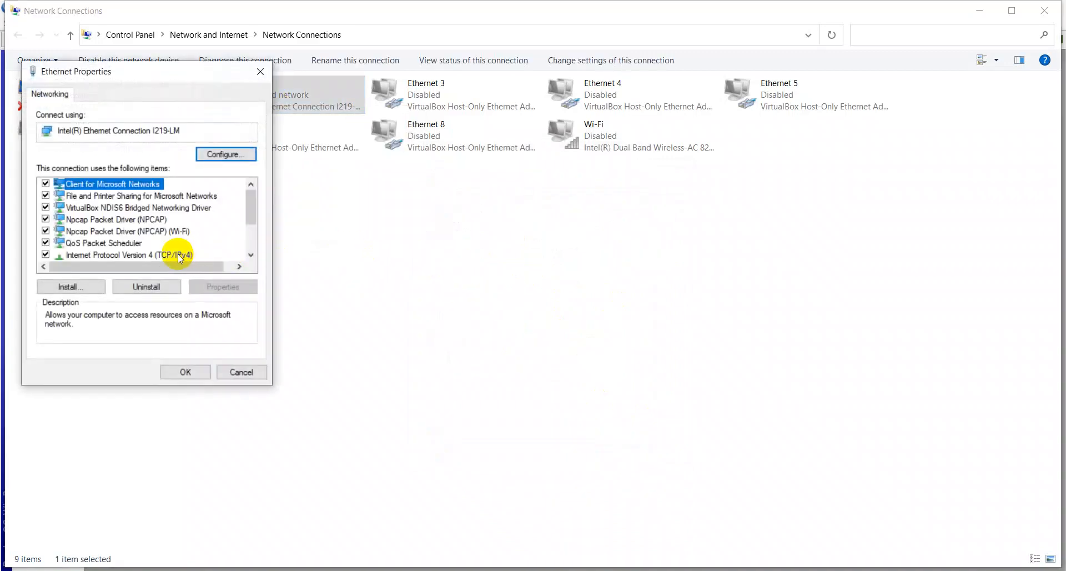
double_click(178, 255)
click(162, 210)
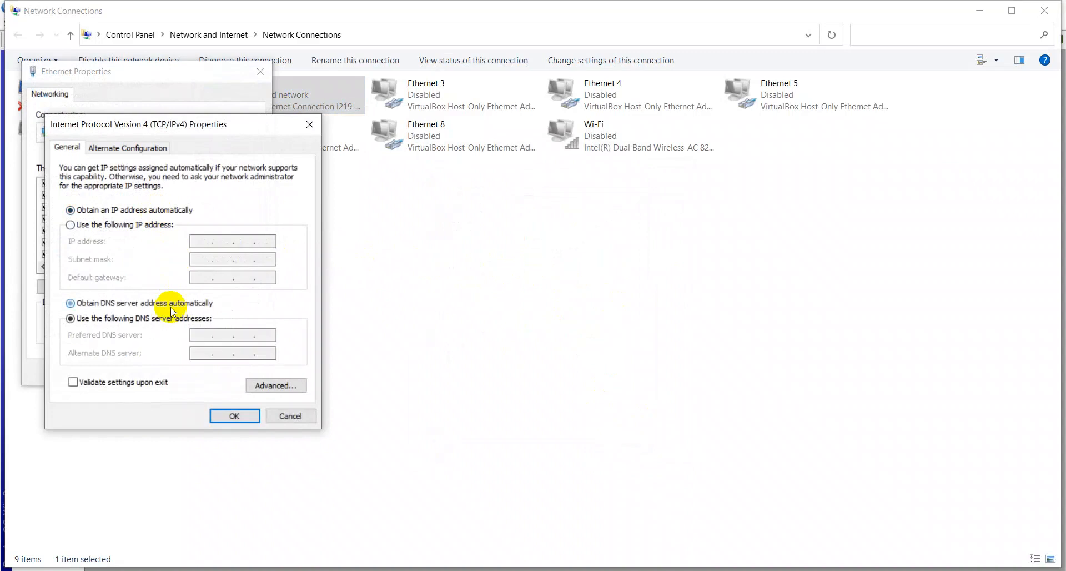
click(236, 417)
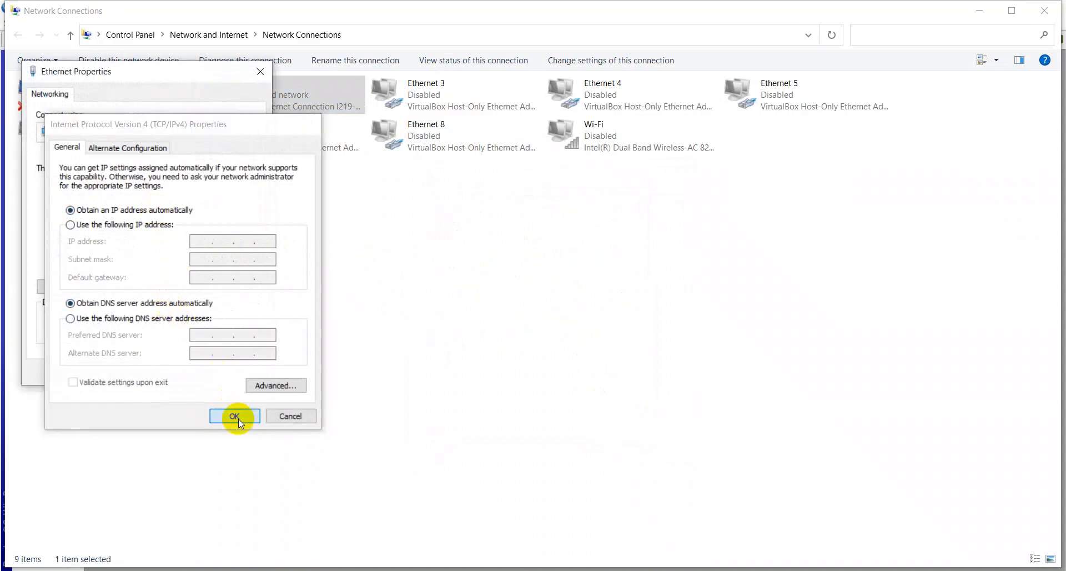
click(186, 372)
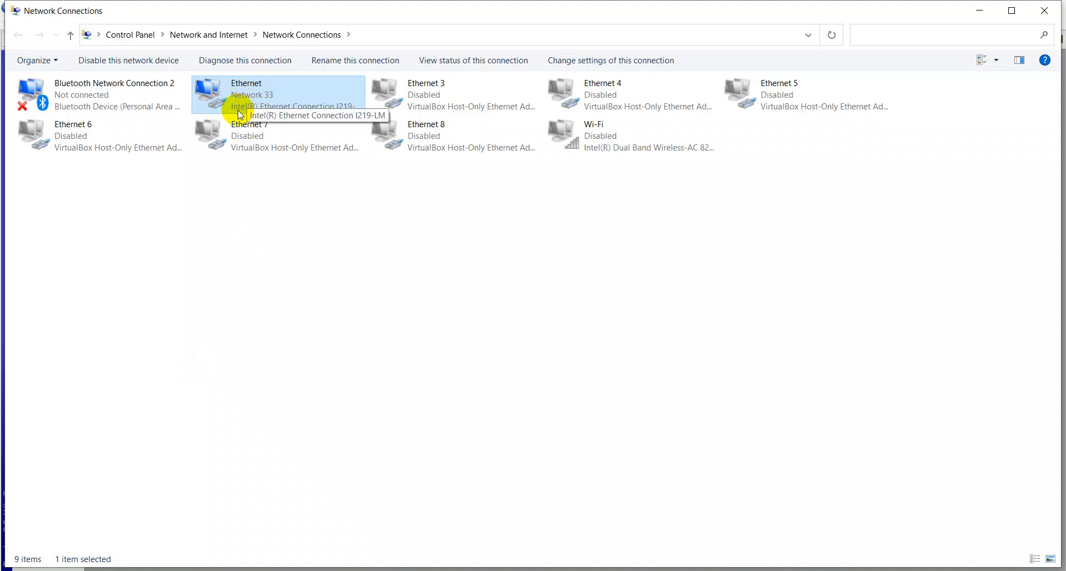
- Confirm Ethernet details show DHCP address 192.168.10.252 with gateway 192.168.10.1, then return to WinBox
right_click(265, 98)
click(297, 126)
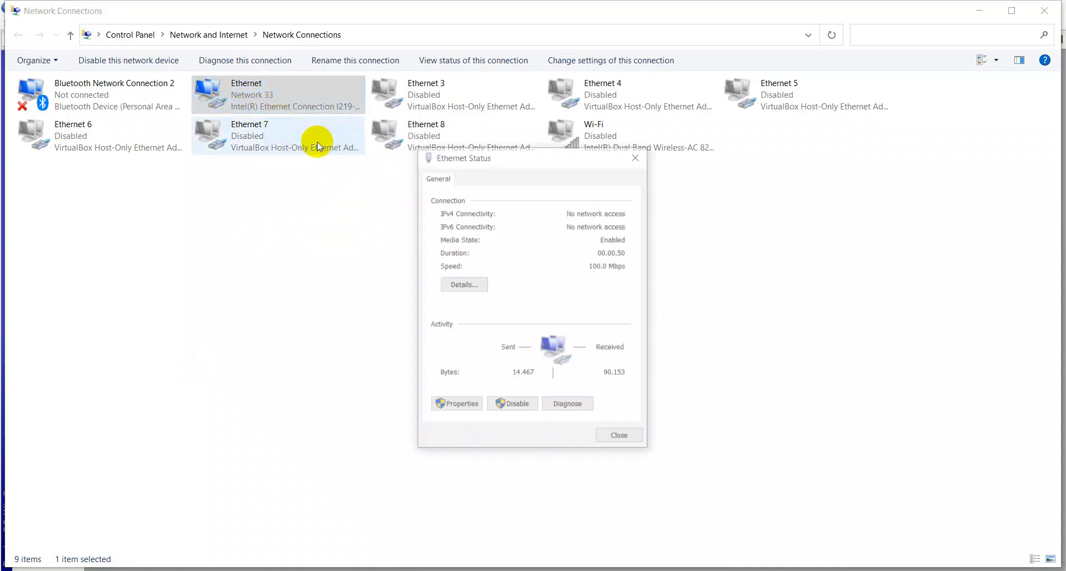
click(475, 282)
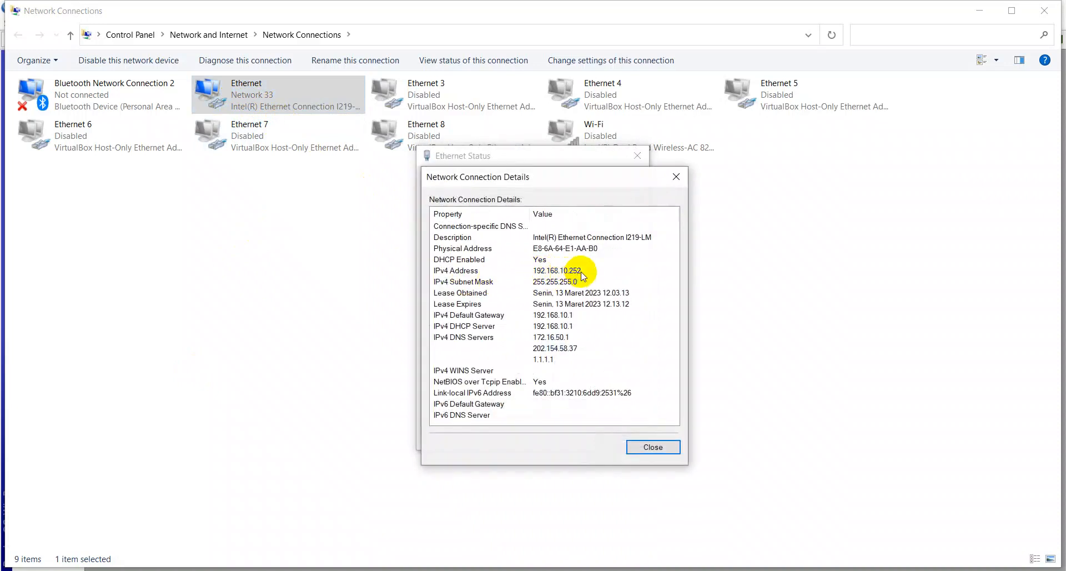
click(677, 176)
click(634, 158)
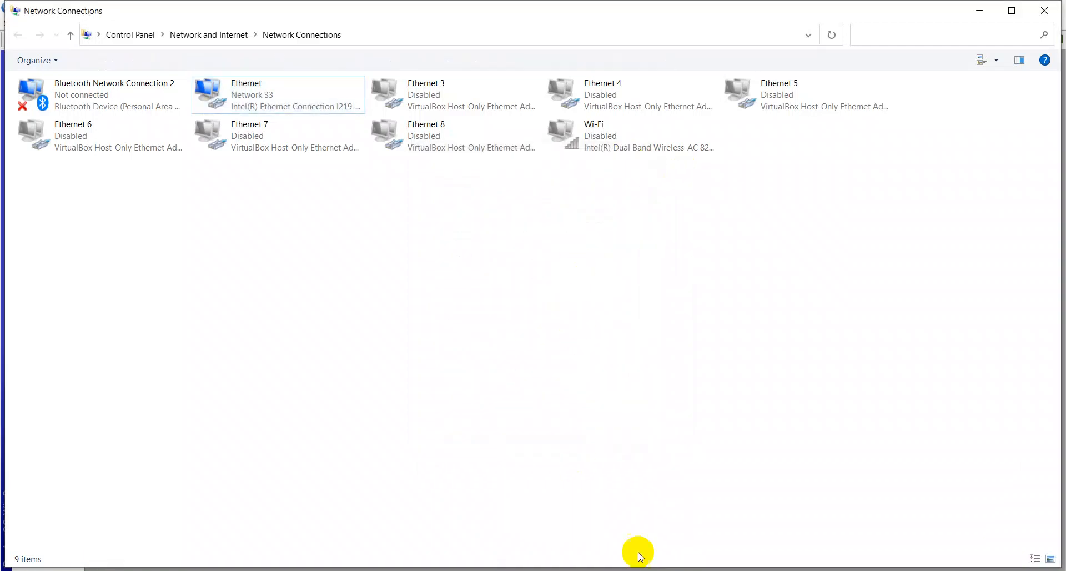
key(alt+Tab)
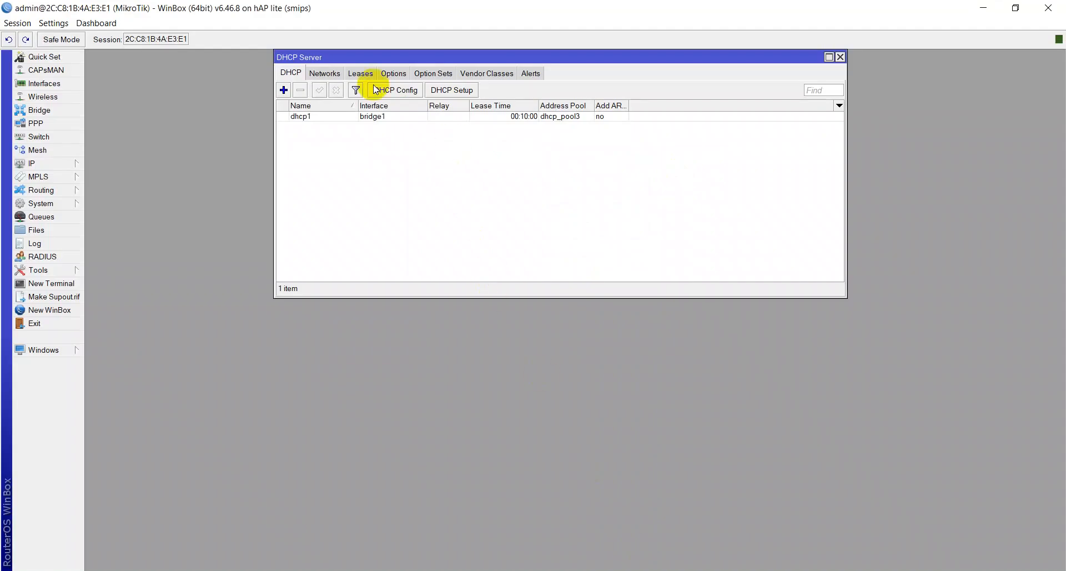
- Move the DHCP Server window aside and place the IP Address List at the upper right
drag(350, 59, 109, 67)
click(41, 165)
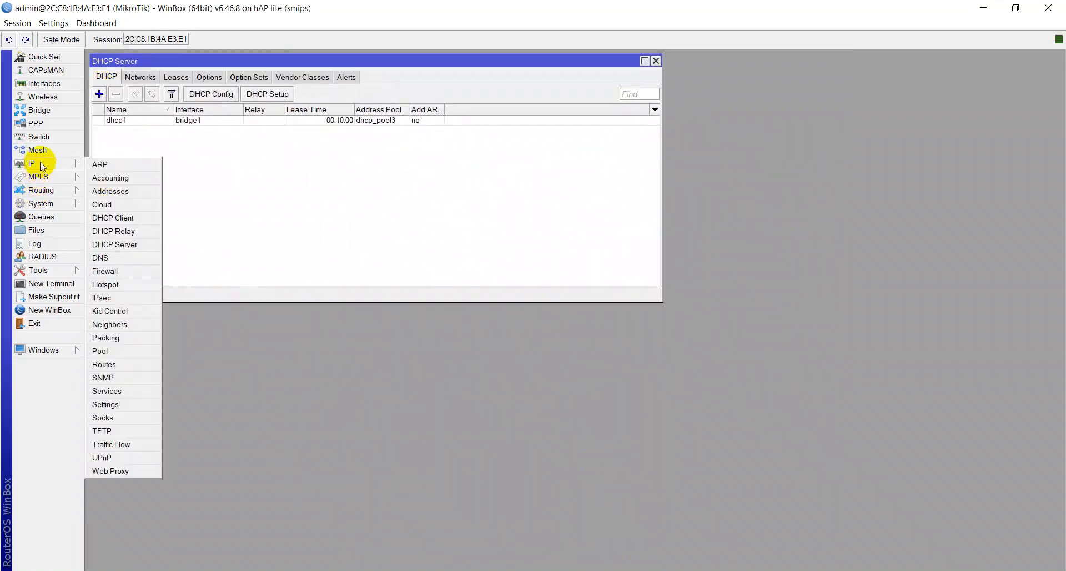
click(113, 195)
drag(332, 192, 718, 58)
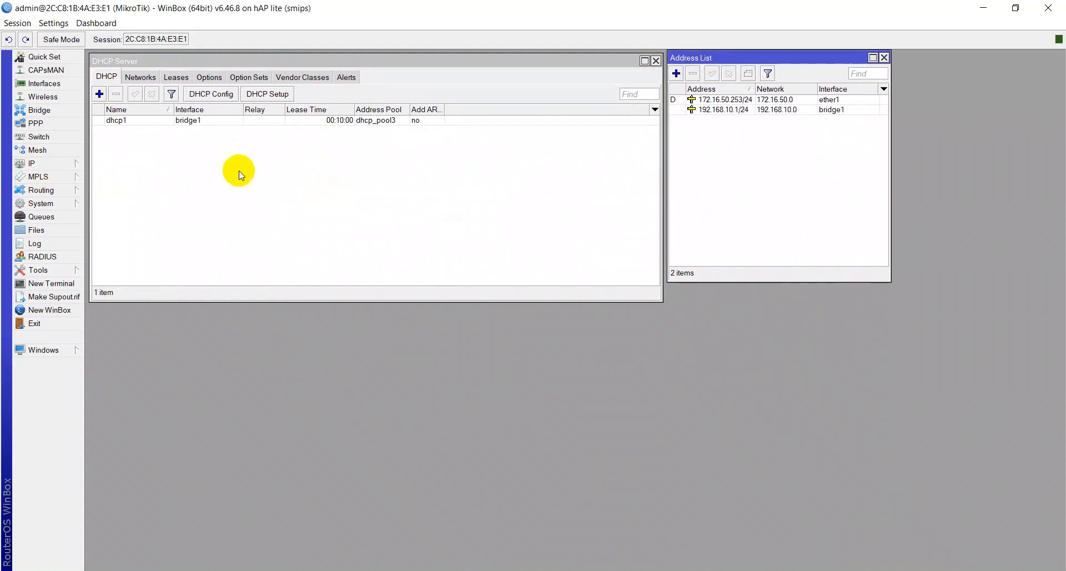
click(67, 162)
- Check the dhcp_pool3 range in IP Pool, then open the Interface List
click(134, 246)
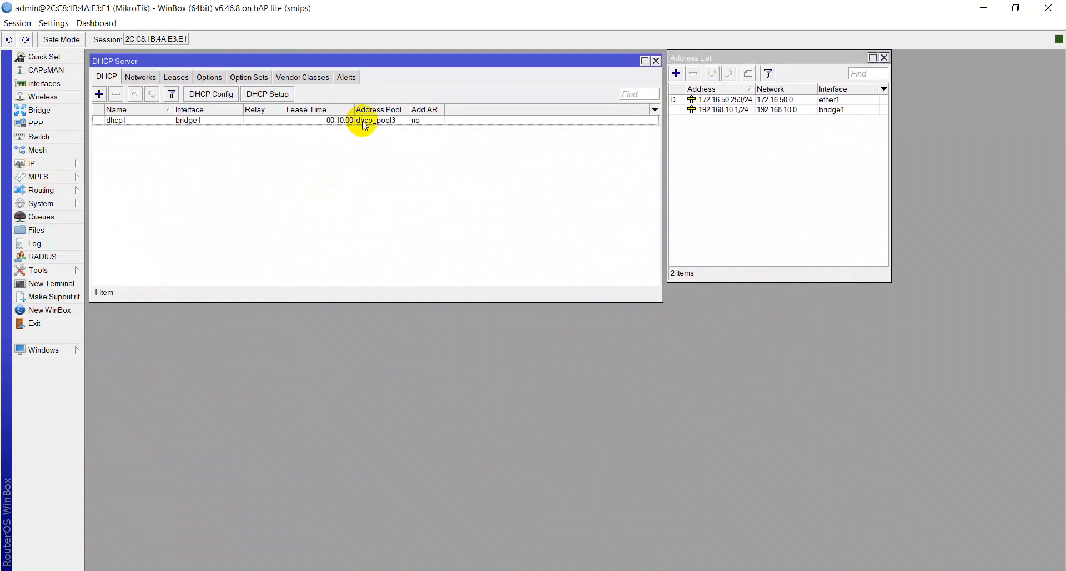
click(31, 163)
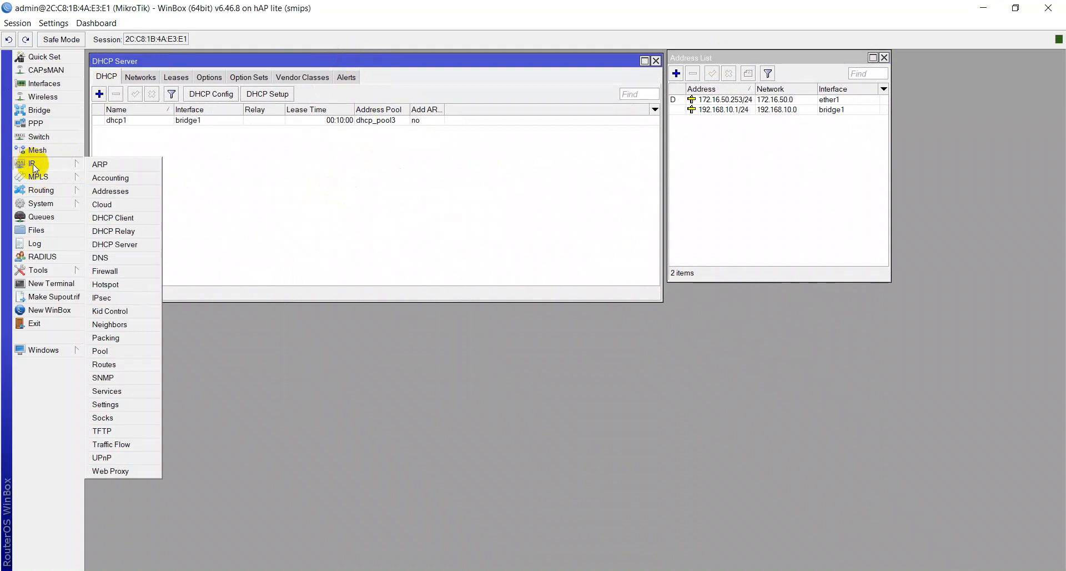
click(103, 351)
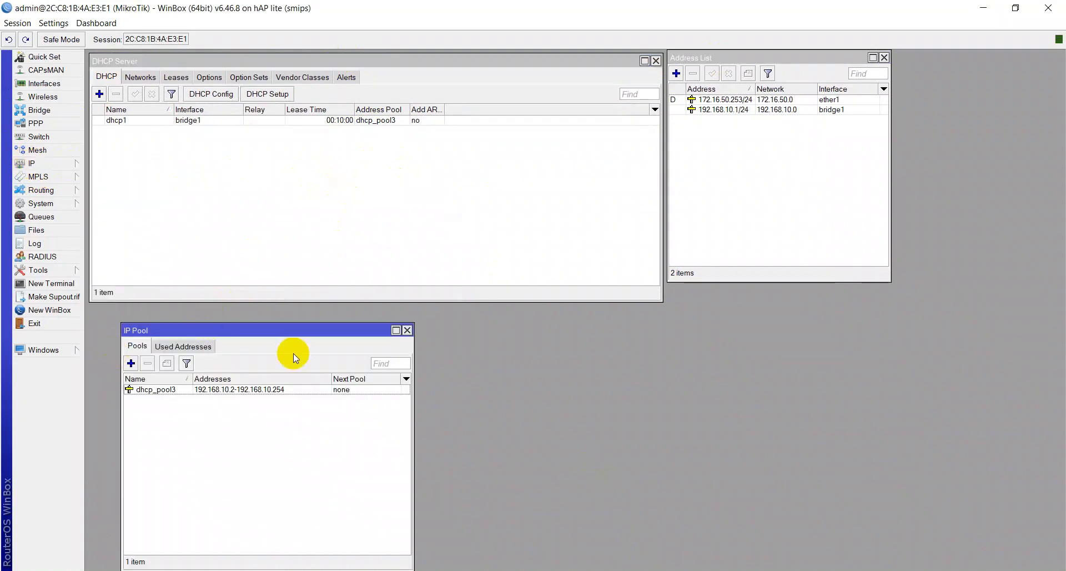
click(410, 331)
click(66, 84)
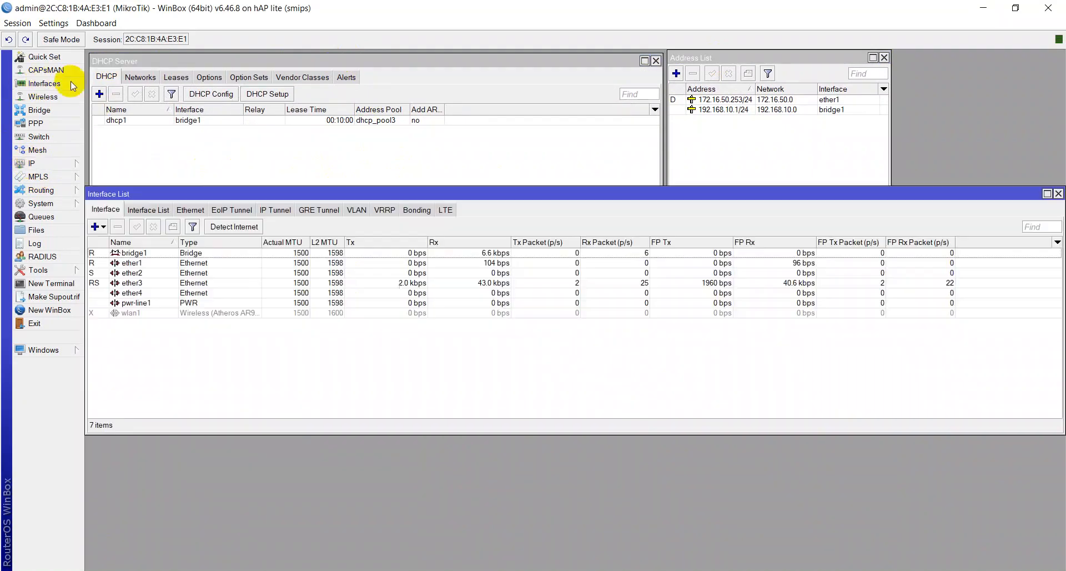
drag(189, 197, 202, 233)
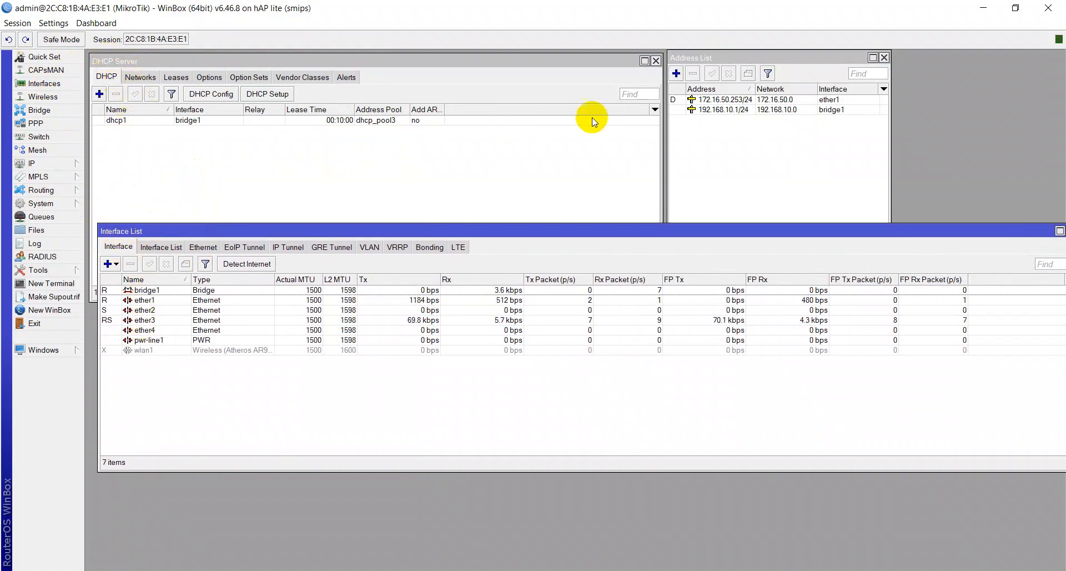
- Open the Route List, showing default route 0.0.0.0/0 via 172.16.50.1, and place it lower right
click(705, 56)
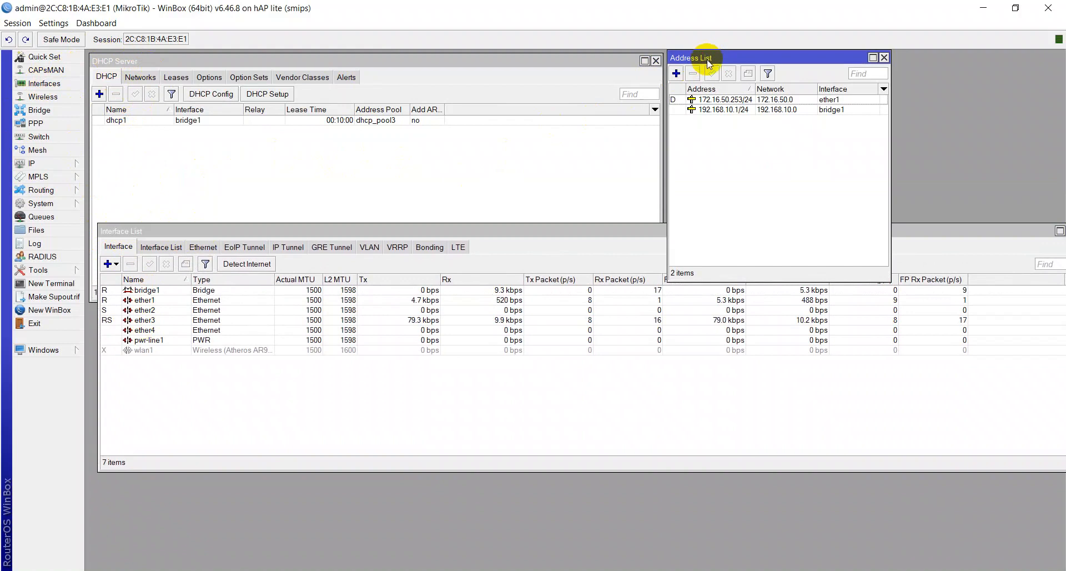
click(46, 163)
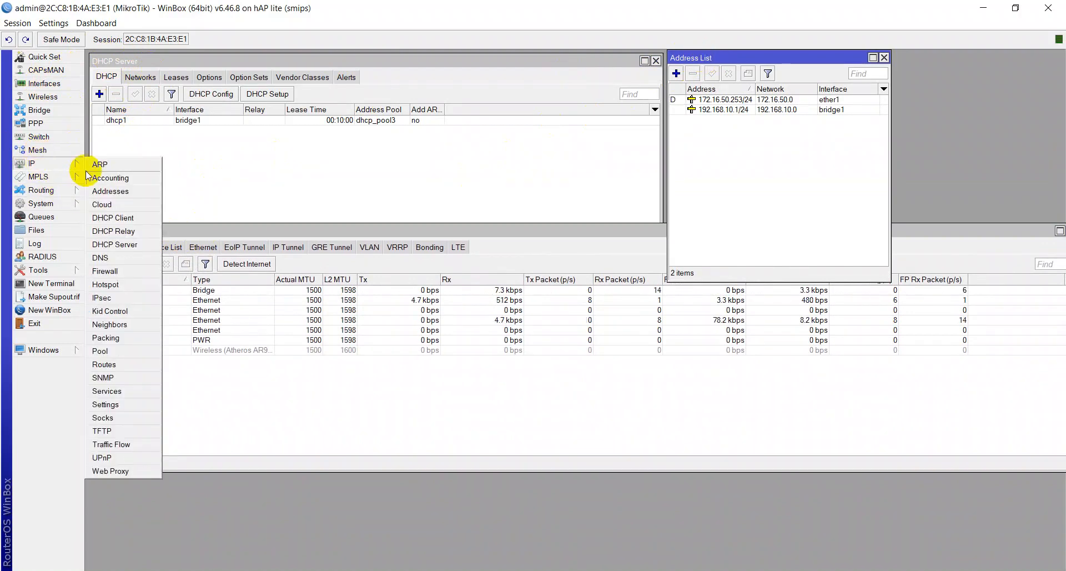
click(108, 365)
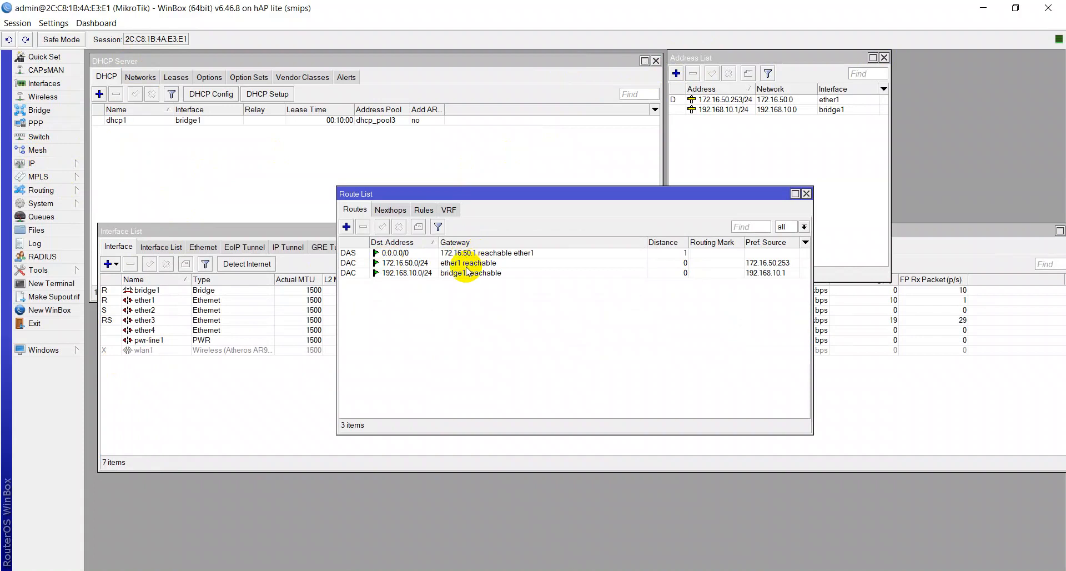
click(449, 275)
drag(455, 193, 721, 410)
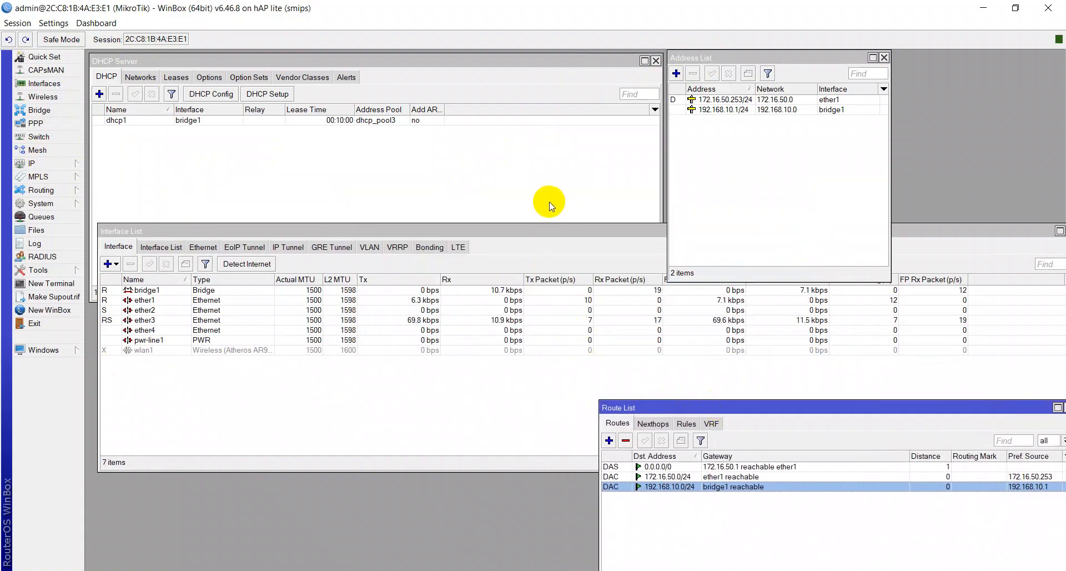
click(183, 236)
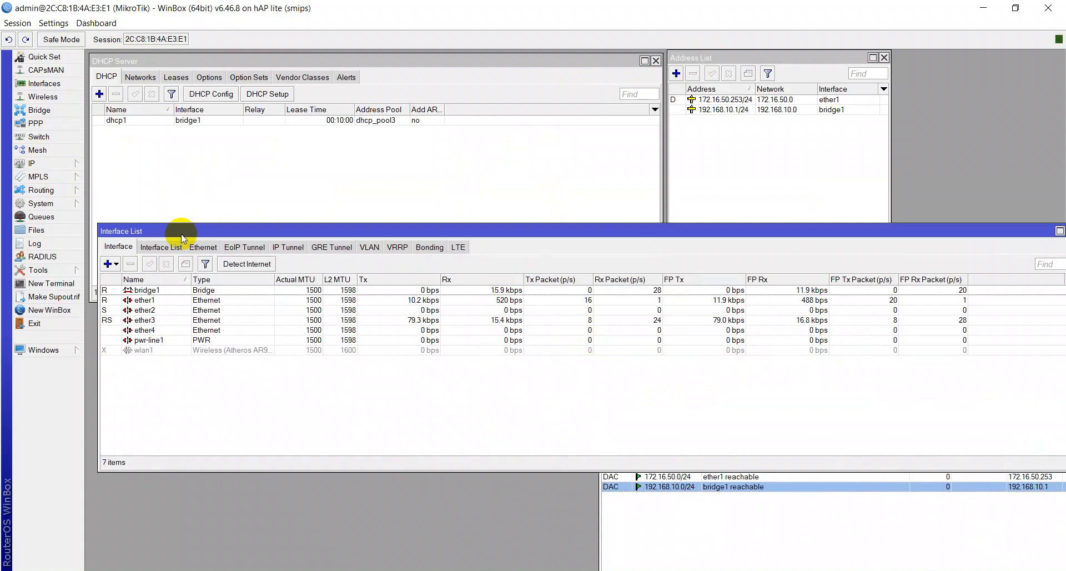
- Change the bridge1 interface's name to LAN and apply it
double_click(142, 292)
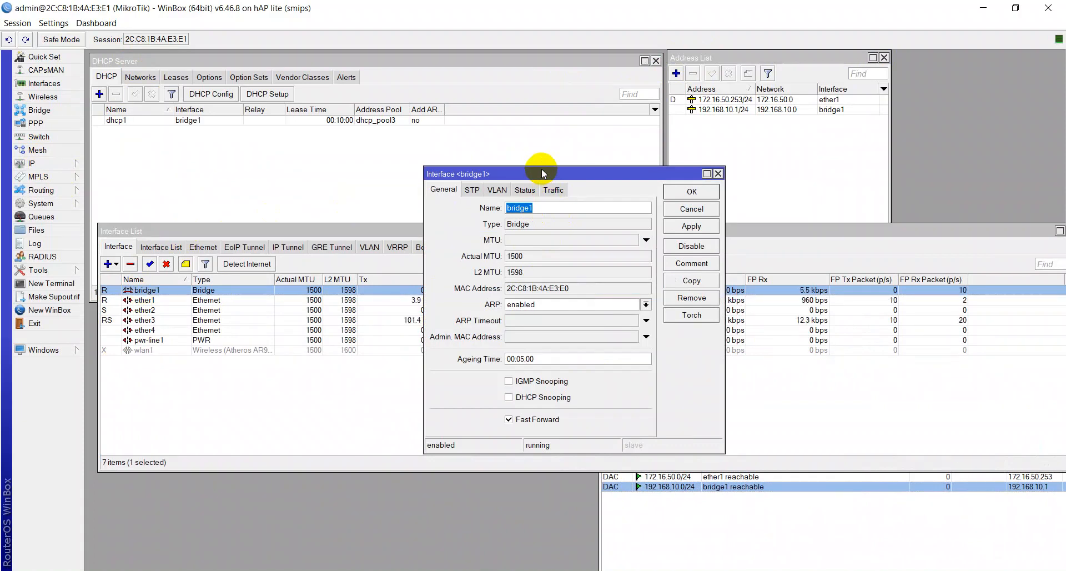
text(LAN)
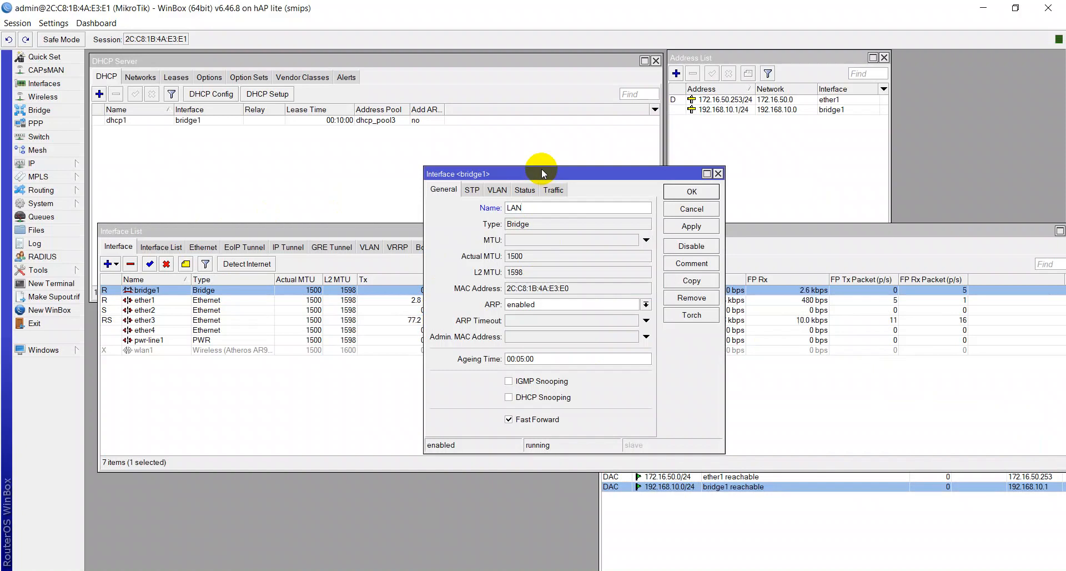
click(684, 232)
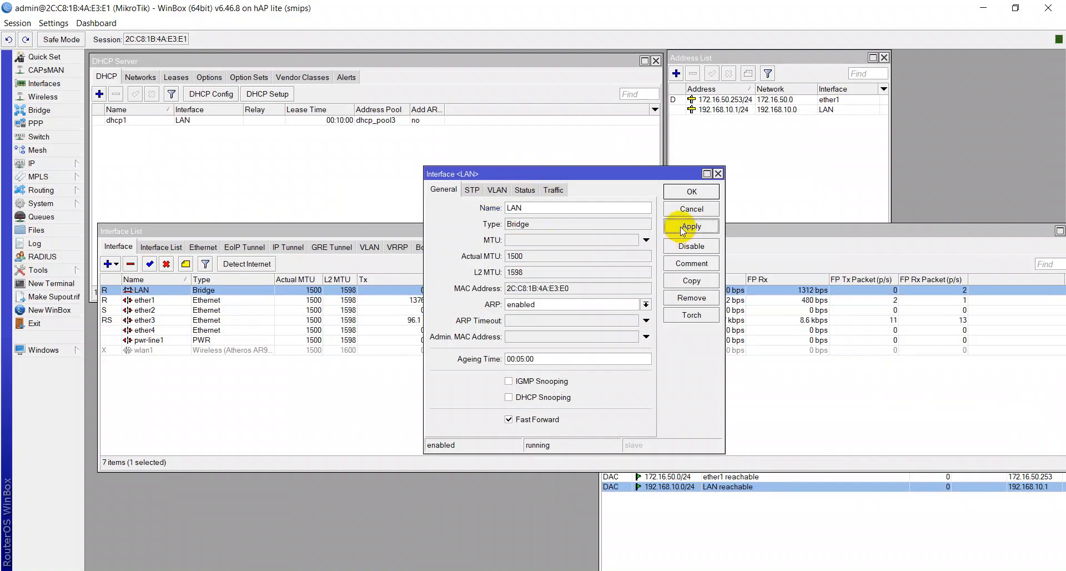
click(705, 191)
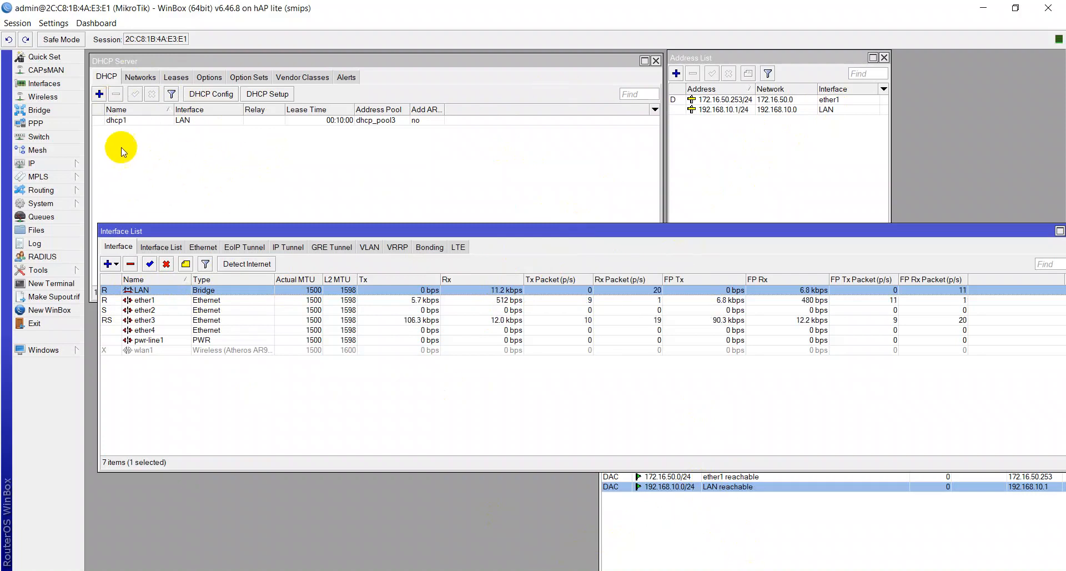
- Open the Bridge list briefly, then close all open WinBox windows
click(40, 110)
click(130, 176)
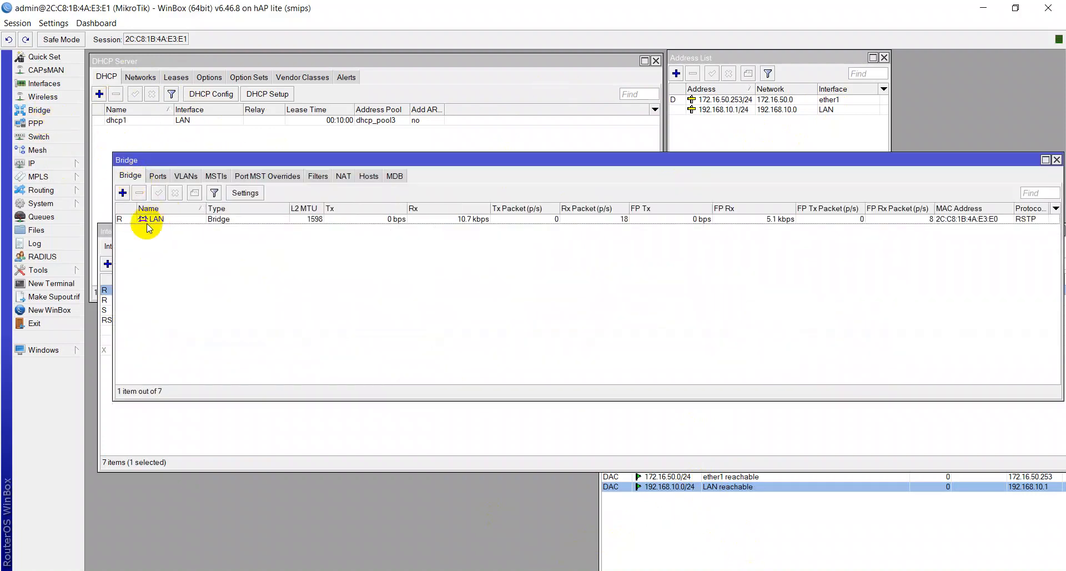
drag(217, 174, 266, 362)
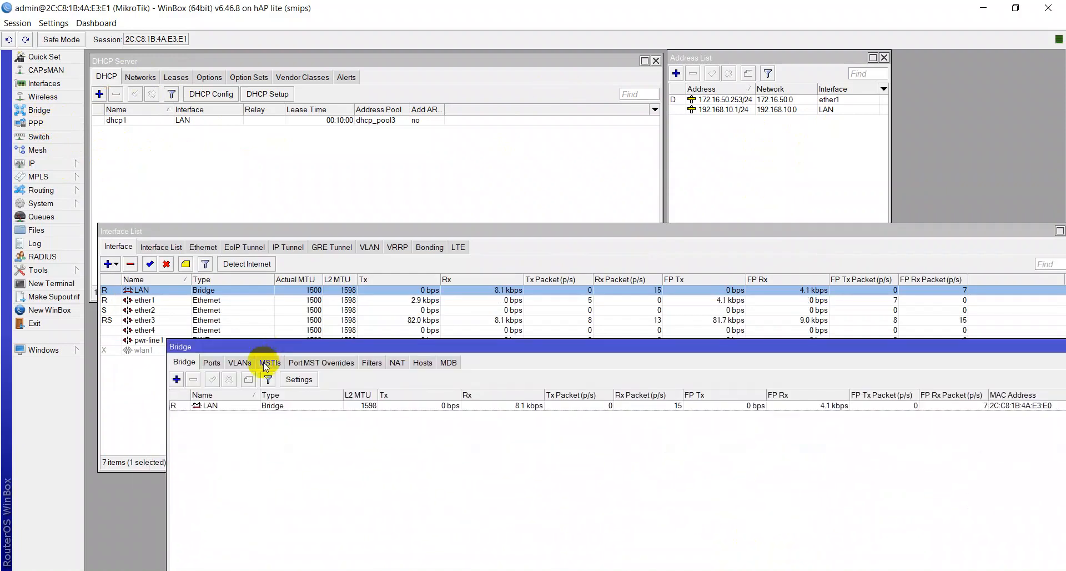
key(Escape)
key(Escape)
key(Escape)
key(Escape)
key(Escape)
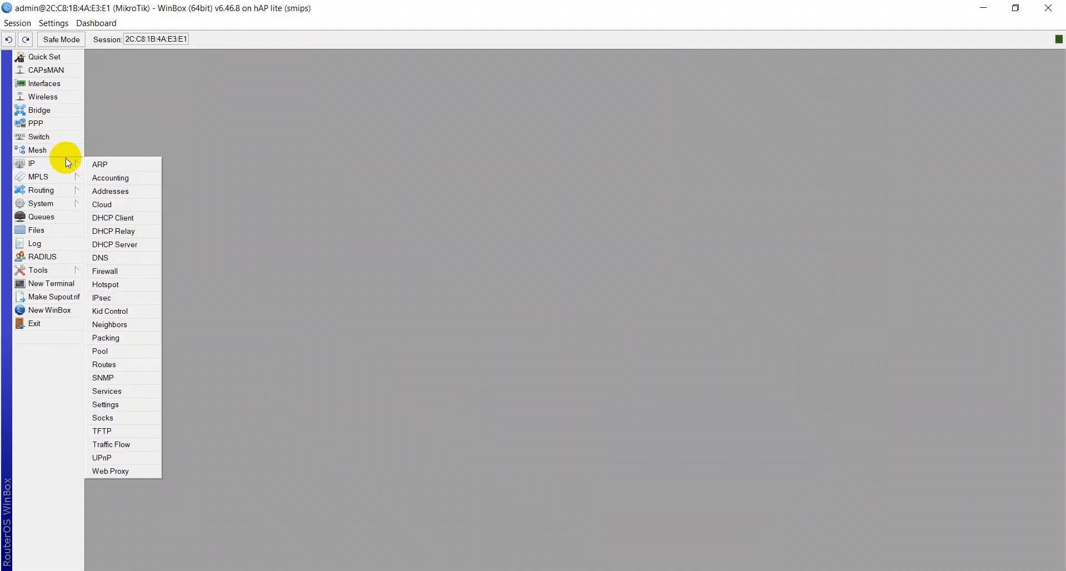
- Open the DHCP Server list to confirm dhcp1 serves LAN from dhcp_pool3
mouse_move(75, 161)
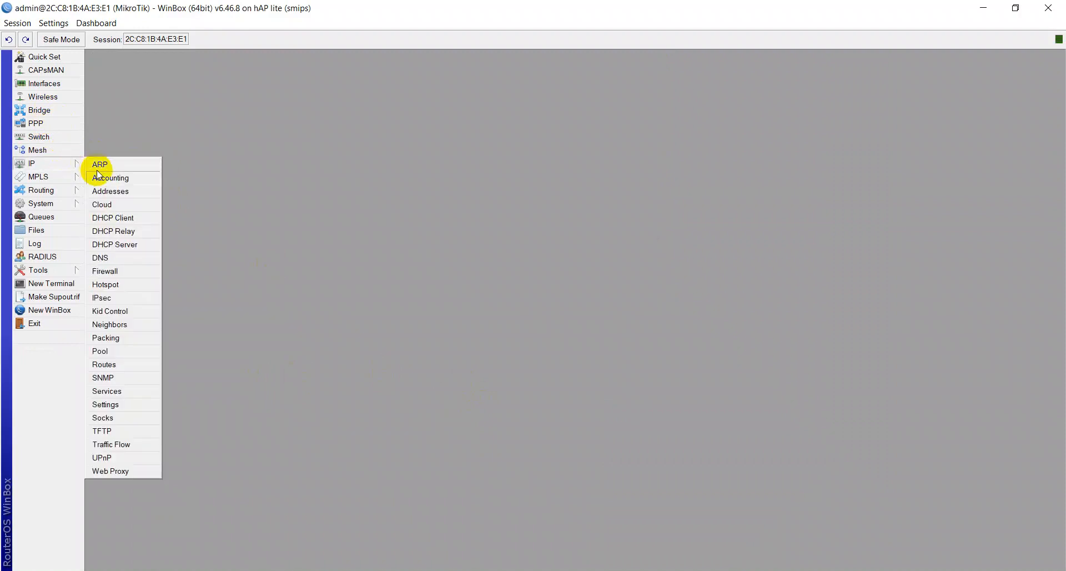
click(109, 247)
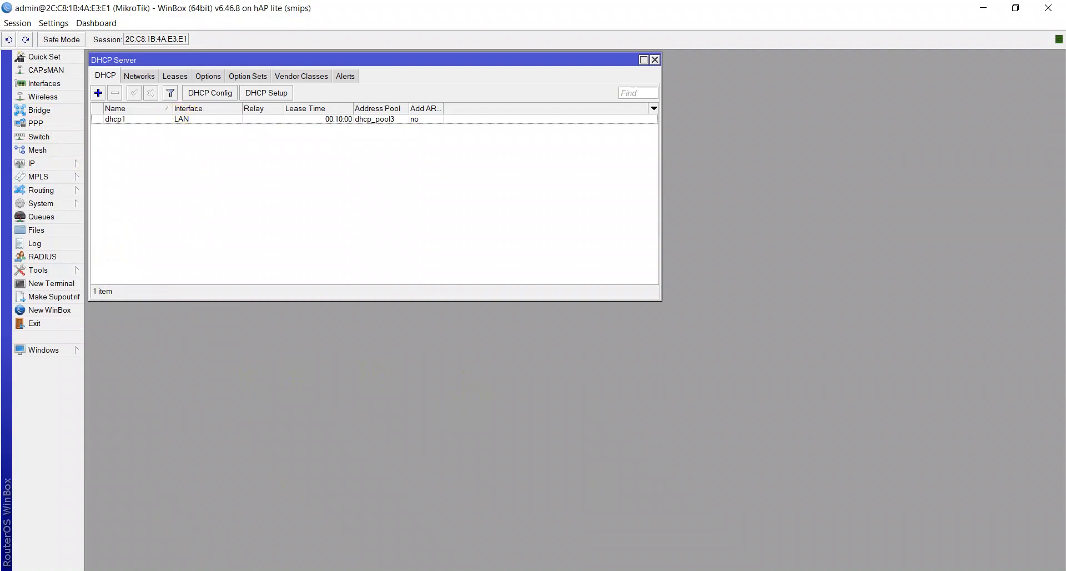
key(alt+Tab)
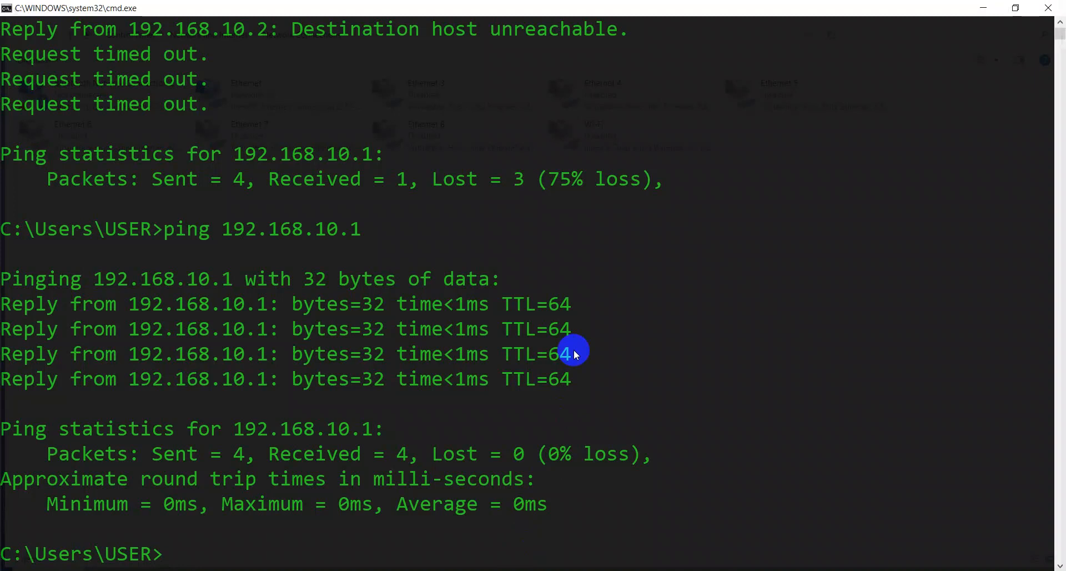
- Clear the Command Prompt and run ping 192.168.10.1 -t, then bring WinBox back
text(ls)
key(Return)
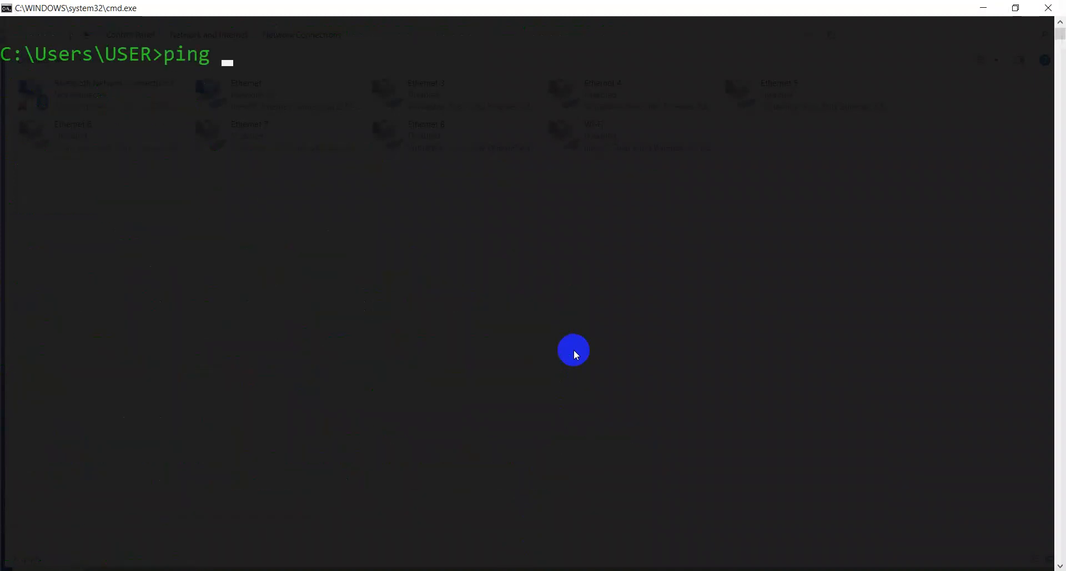
text(ping 192.168)
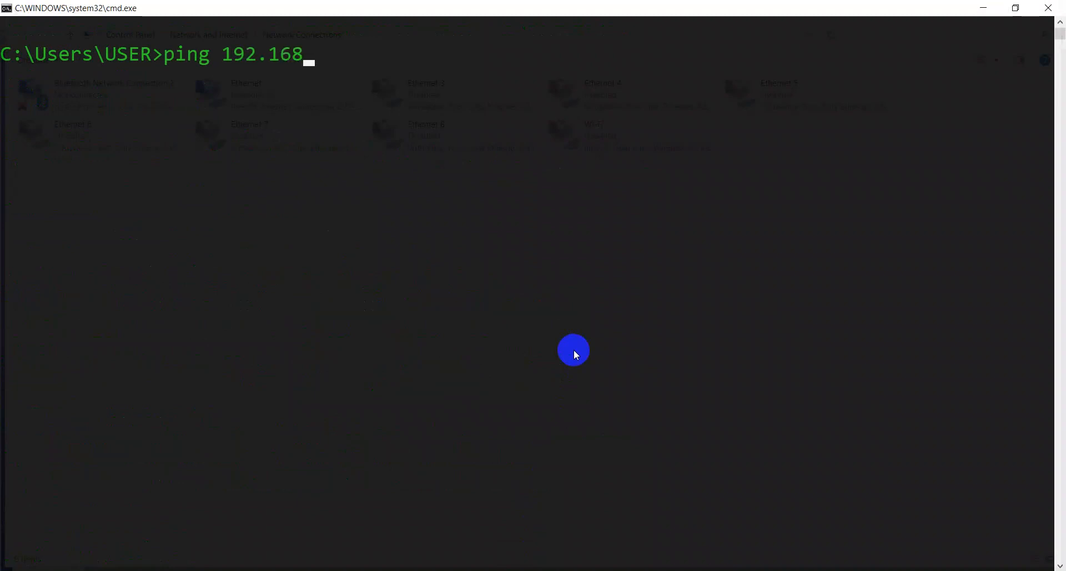
text(.10.1 -t)
key(Return)
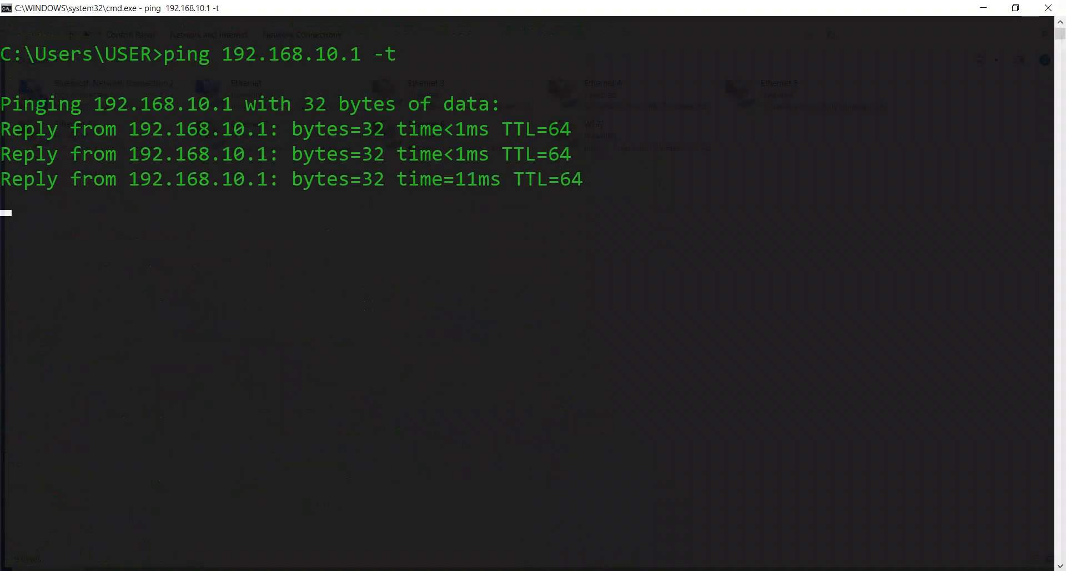
mouse_move(593, 570)
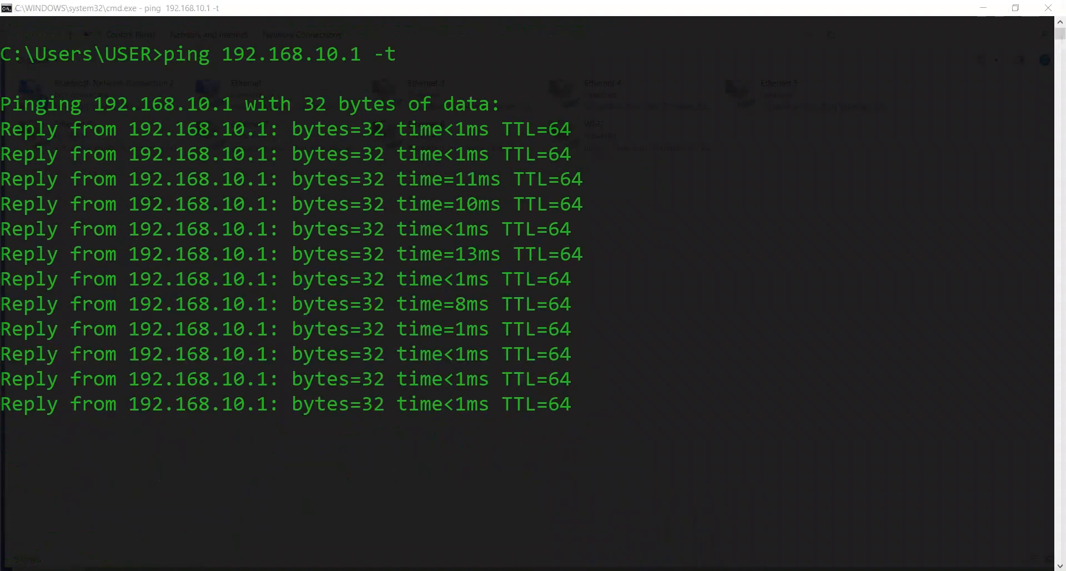
click(654, 570)
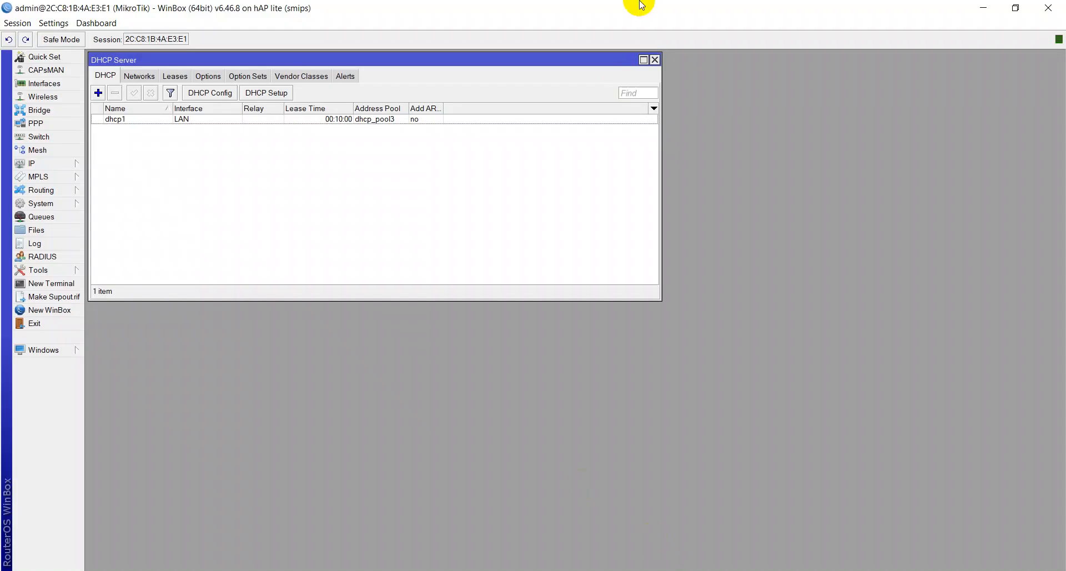
- Close the DHCP Server window and delete ether3 from Bridge Ports, keeping only ether2
click(653, 60)
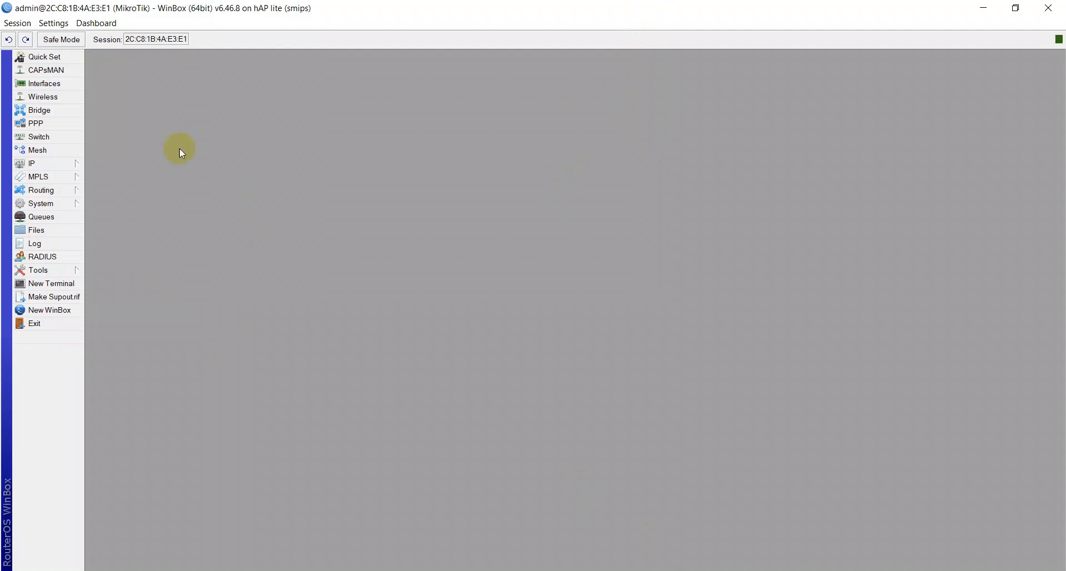
click(55, 109)
click(161, 346)
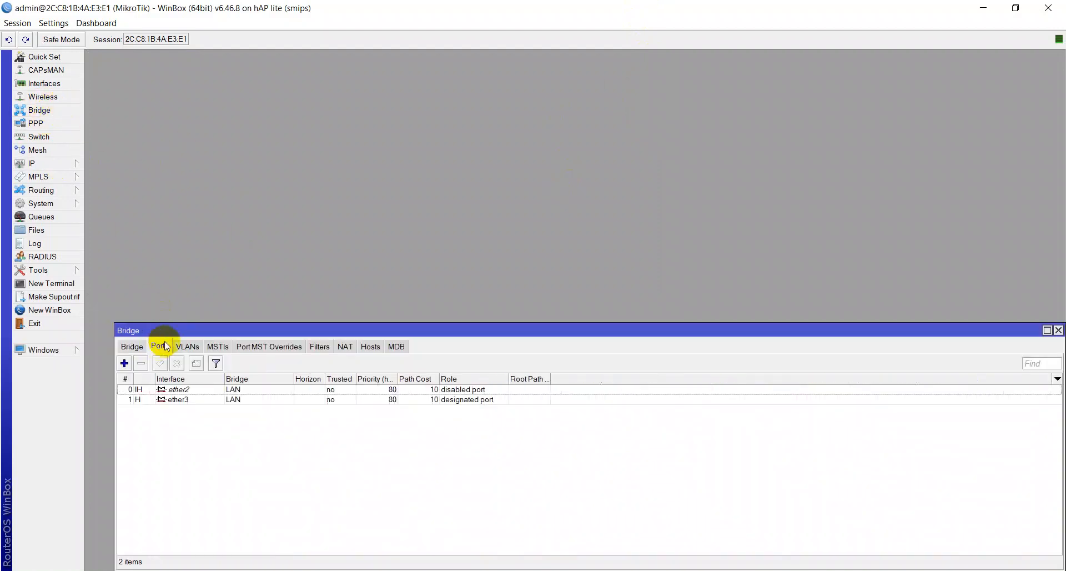
drag(169, 331, 197, 122)
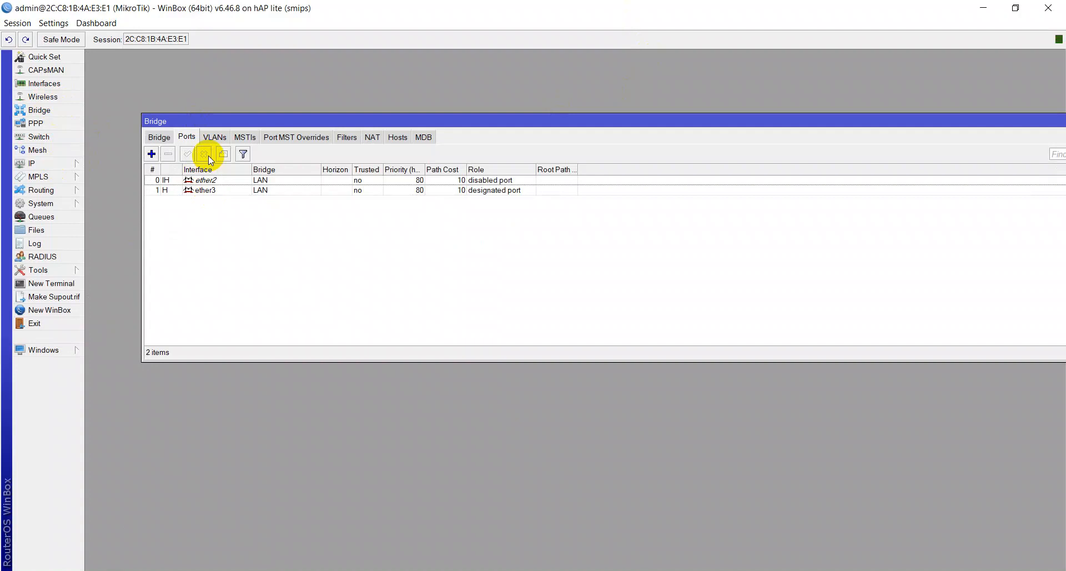
click(239, 191)
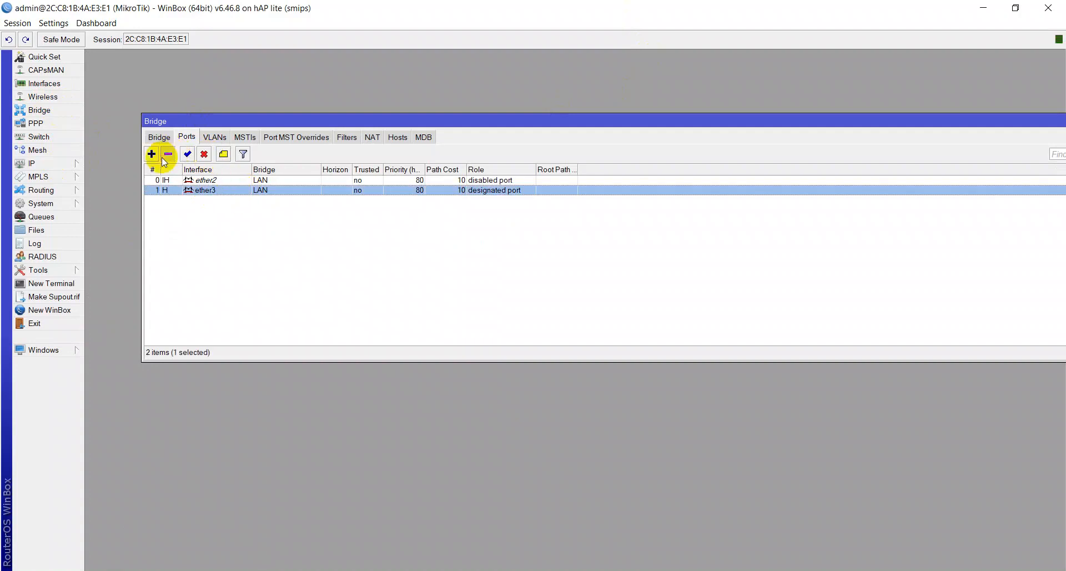
click(166, 155)
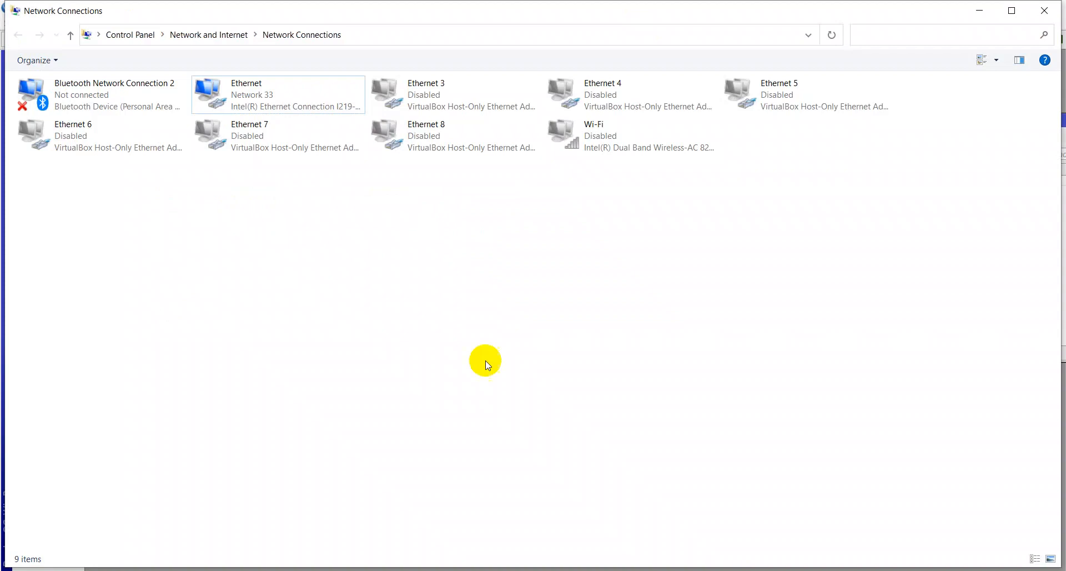
- Disable the Ethernet adapter in Network Connections, then re-enable it
right_click(256, 78)
click(234, 88)
right_click(235, 88)
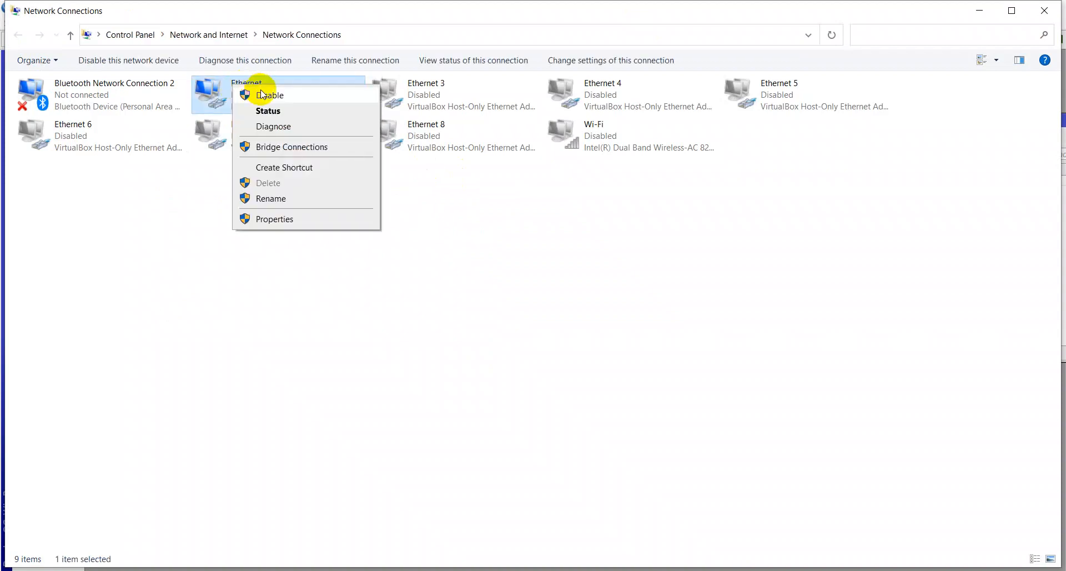
click(263, 89)
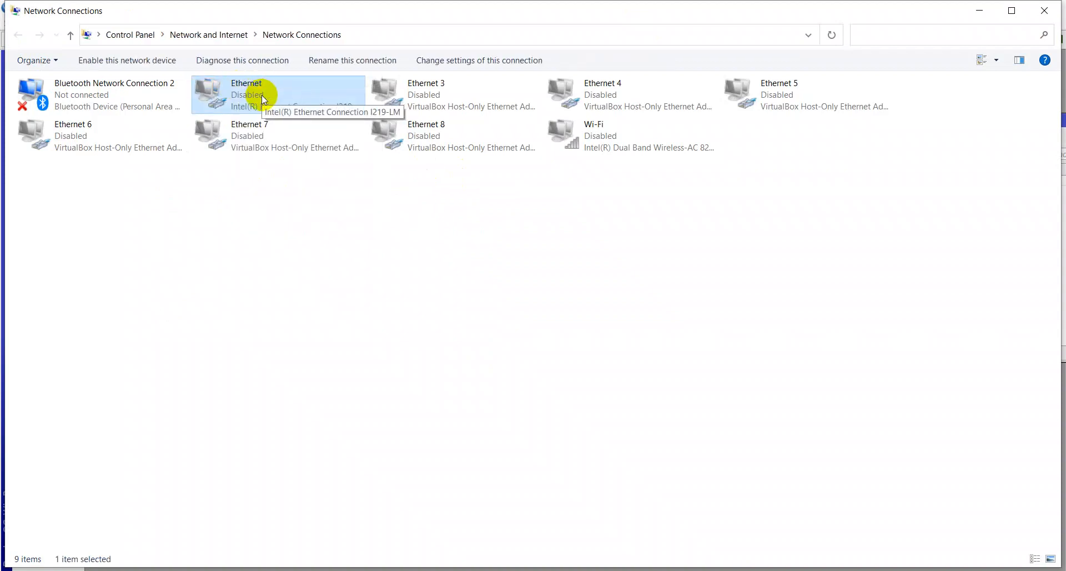
double_click(261, 94)
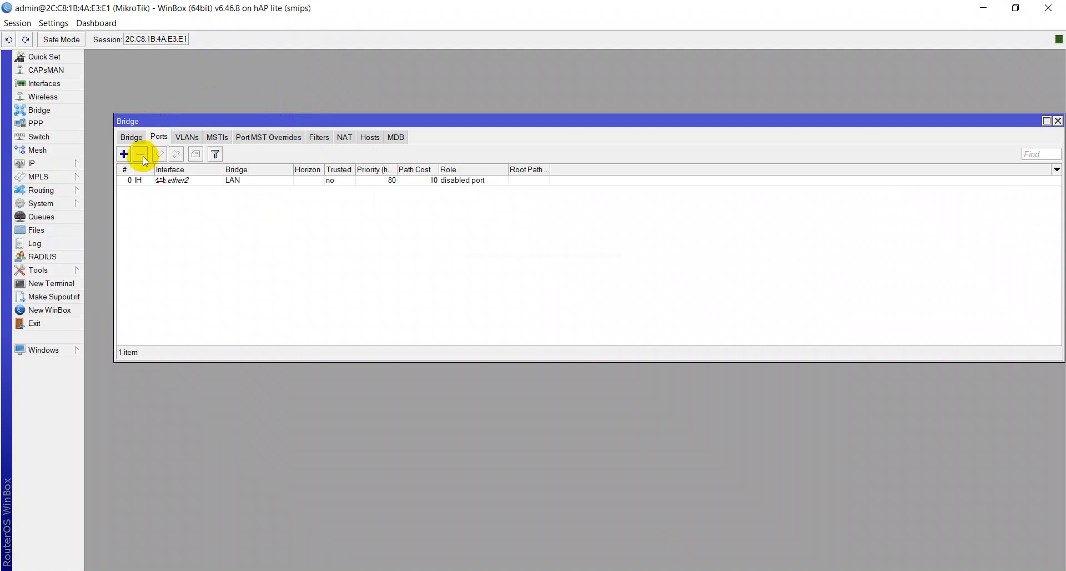
- Add a new bridge port with interface ether3 on the LAN bridge
click(123, 154)
text(wlan1)
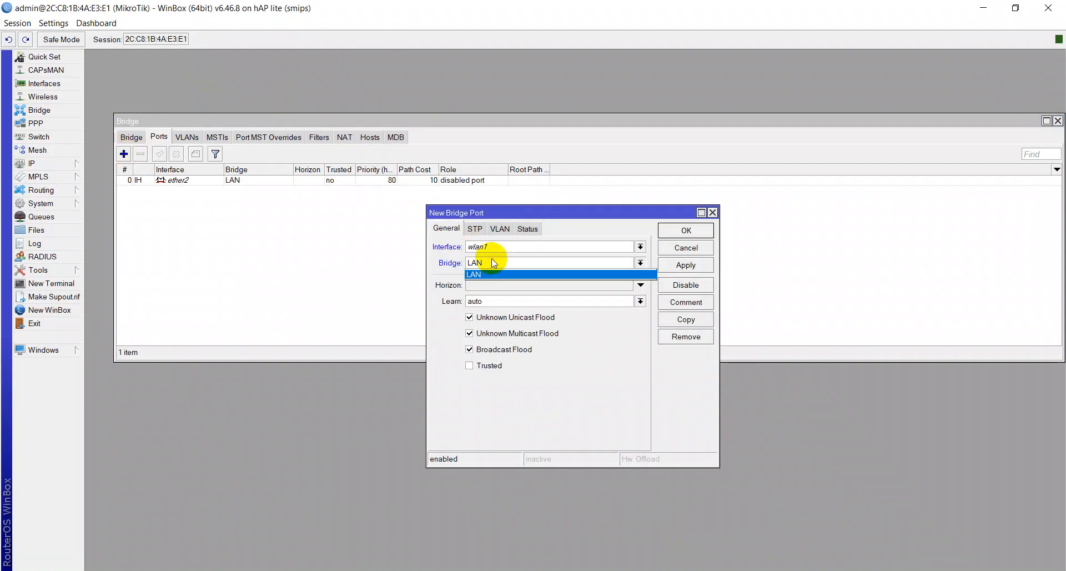
click(482, 248)
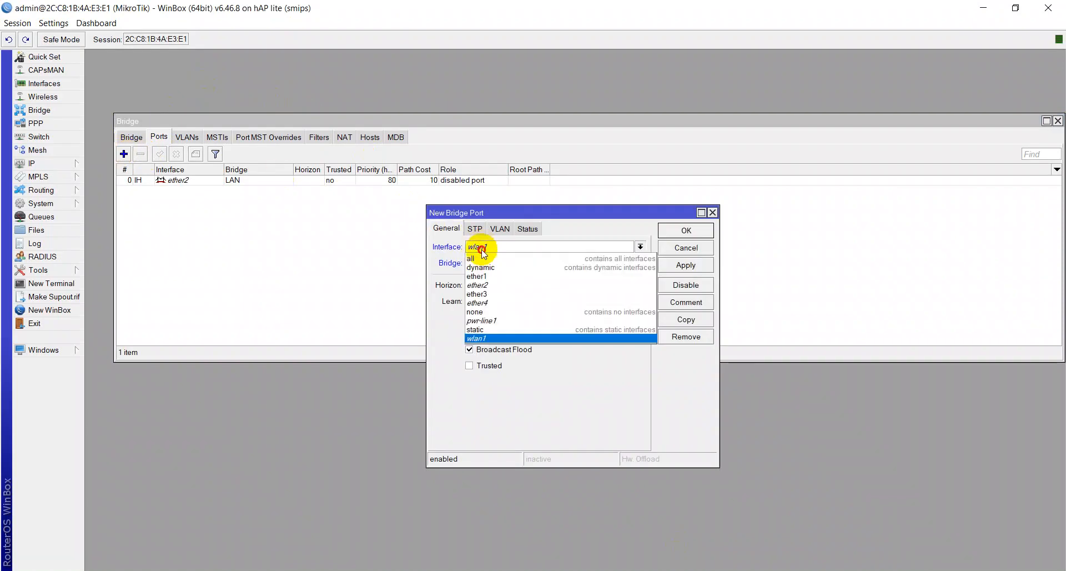
click(478, 295)
click(687, 230)
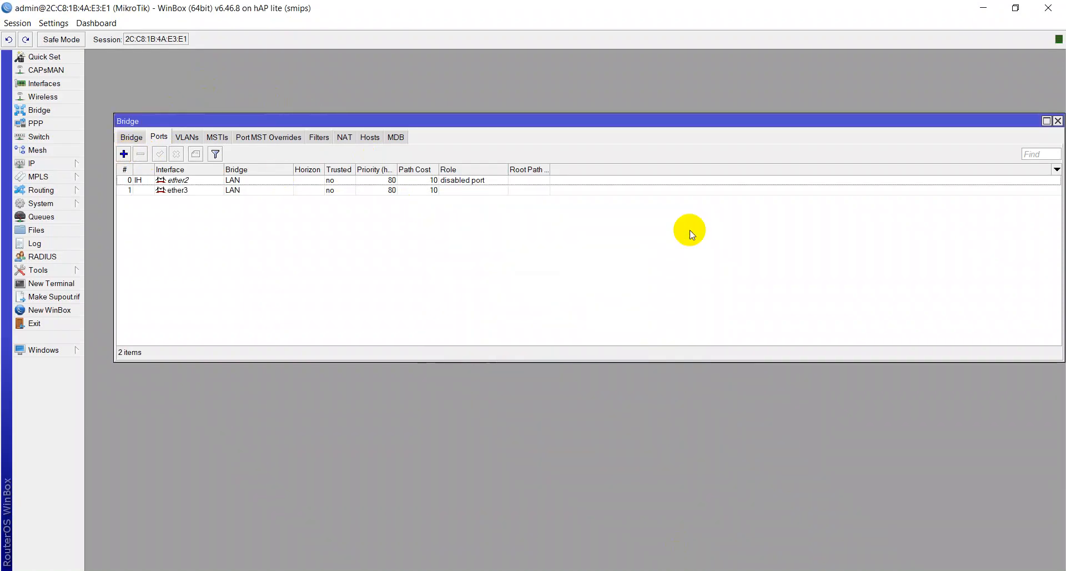
click(345, 570)
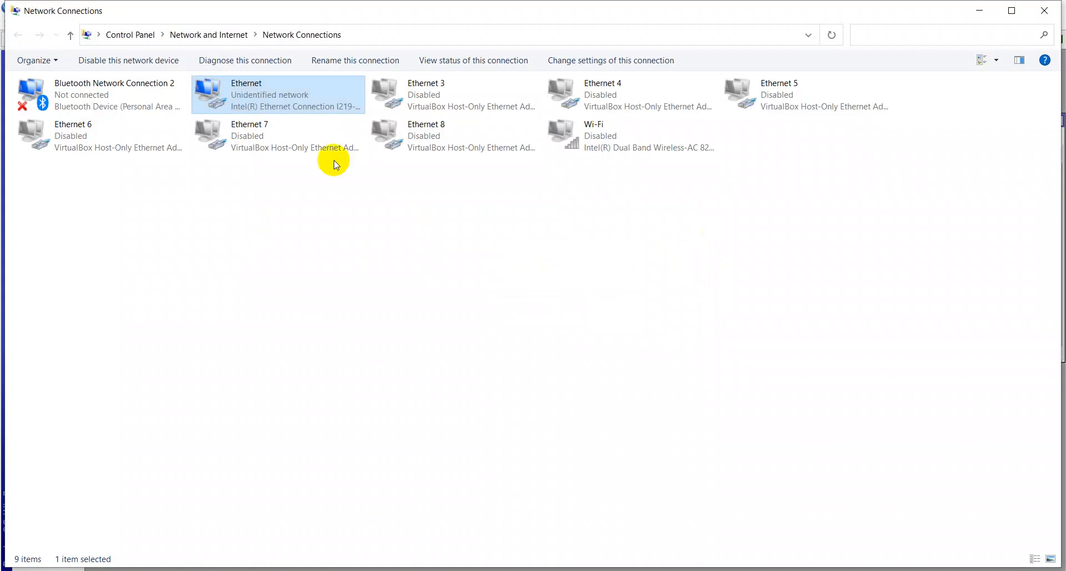
- Disable and then re-enable the Ethernet adapter
right_click(292, 99)
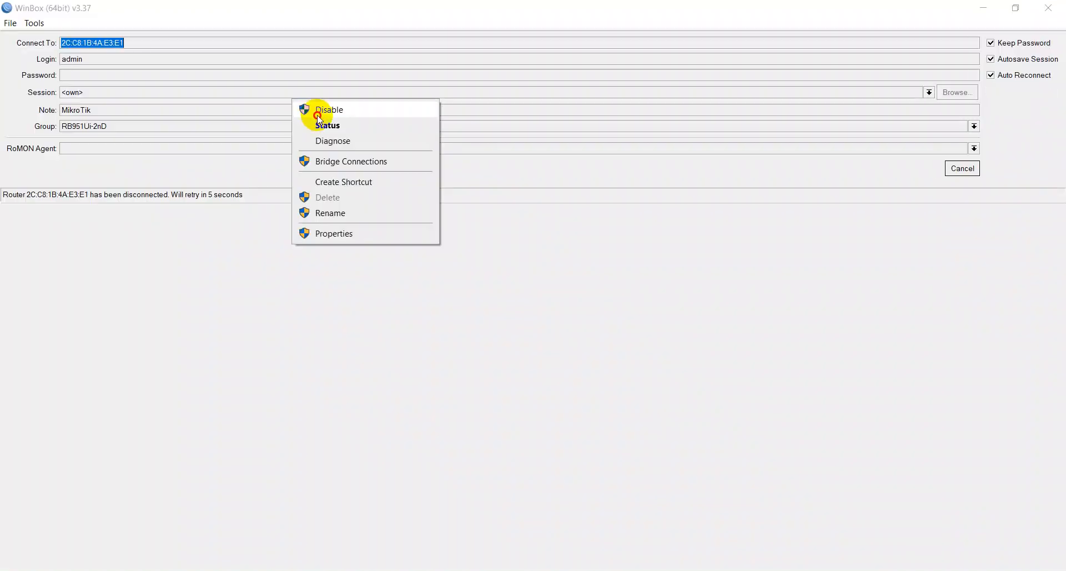
click(318, 111)
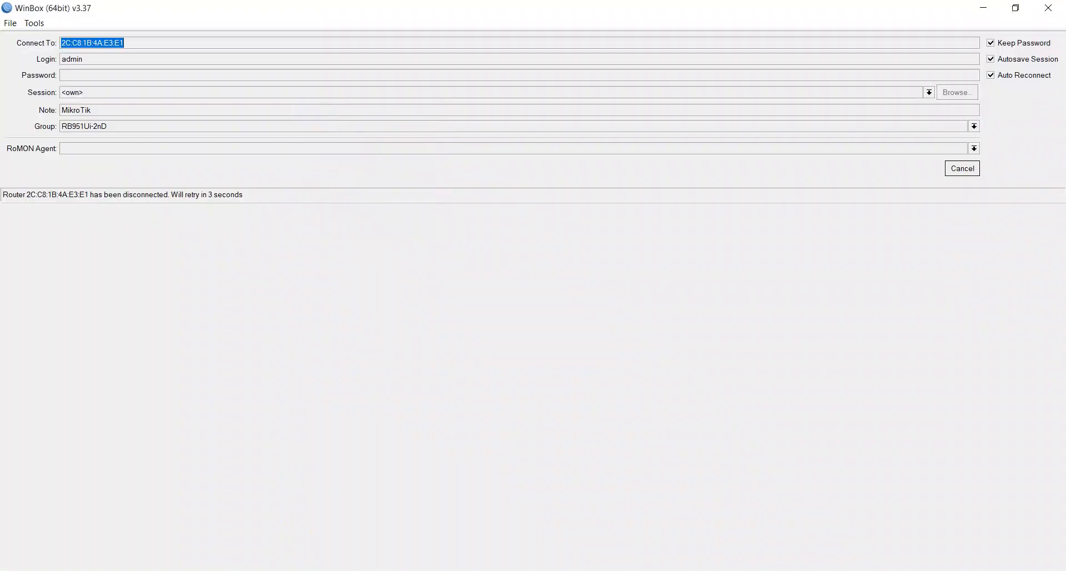
click(296, 570)
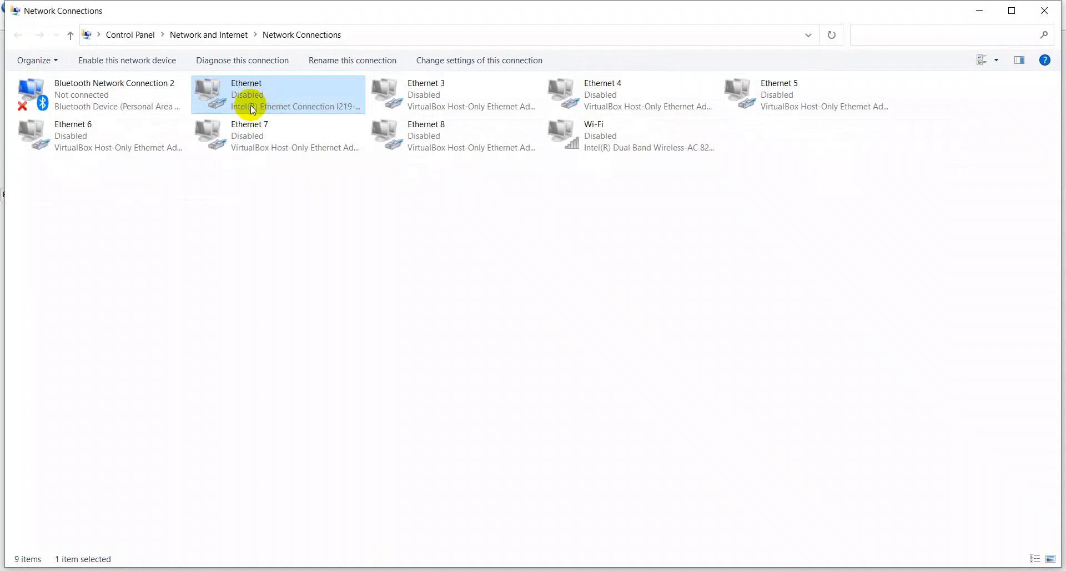
double_click(252, 100)
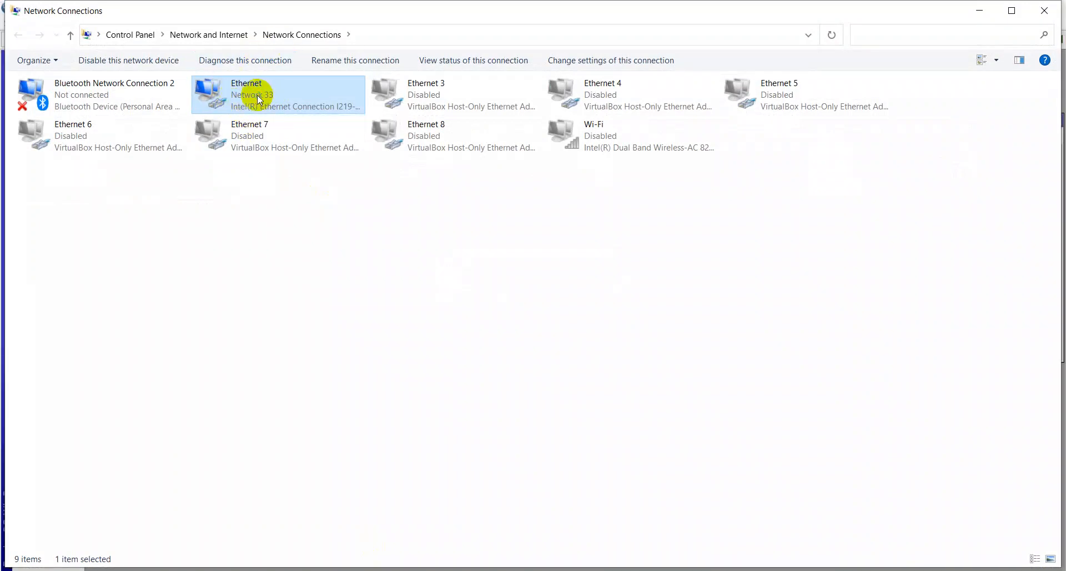
- Check the Ethernet details show 192.168.10.252 from DHCP server 192.168.10.1, then return to the ping
right_click(259, 99)
click(277, 121)
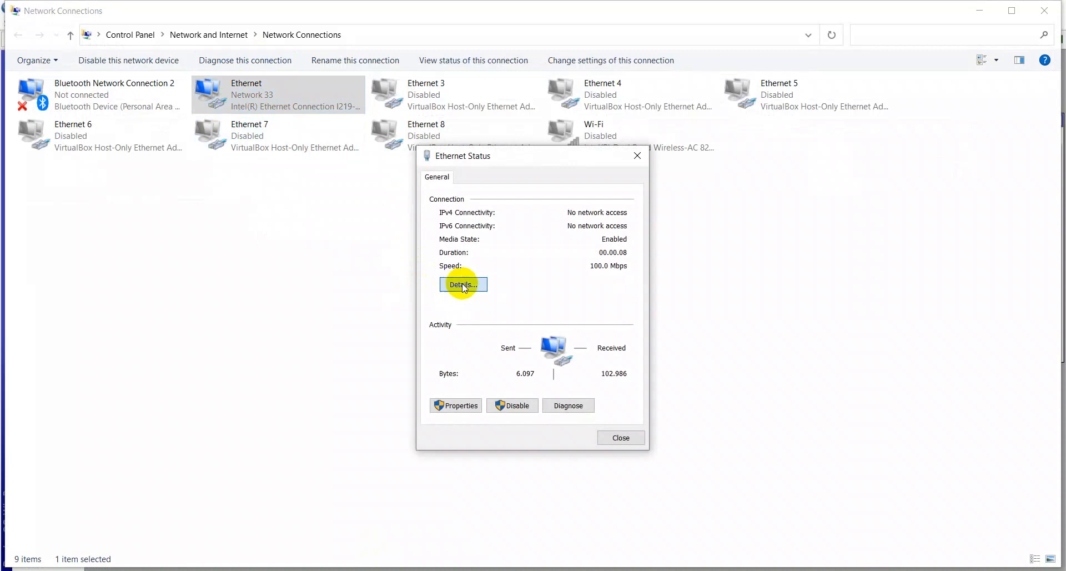
click(459, 283)
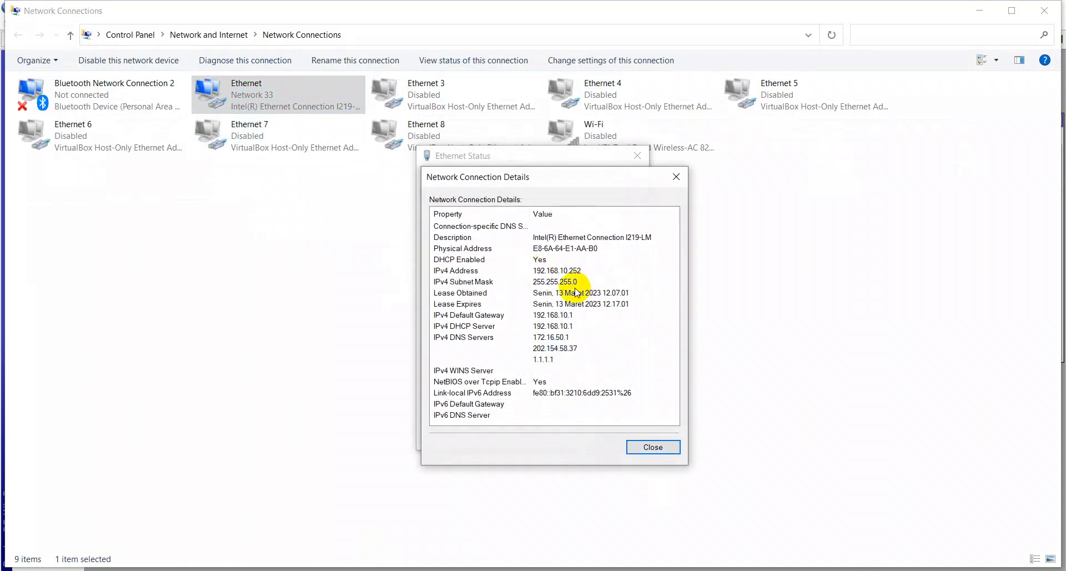
click(639, 448)
click(624, 446)
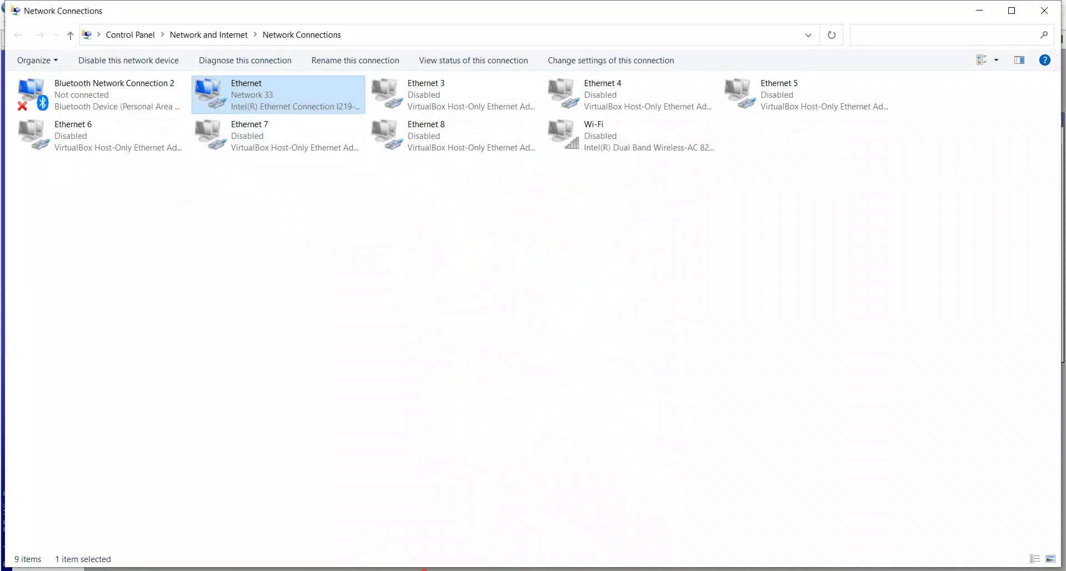
key(alt+Tab)
scroll(314, 411, down, 3)
- Confirm the ping to 192.168.10.1 keeps replying, then switch to ChatGPT in Chrome
scroll(152, 284, up, 5)
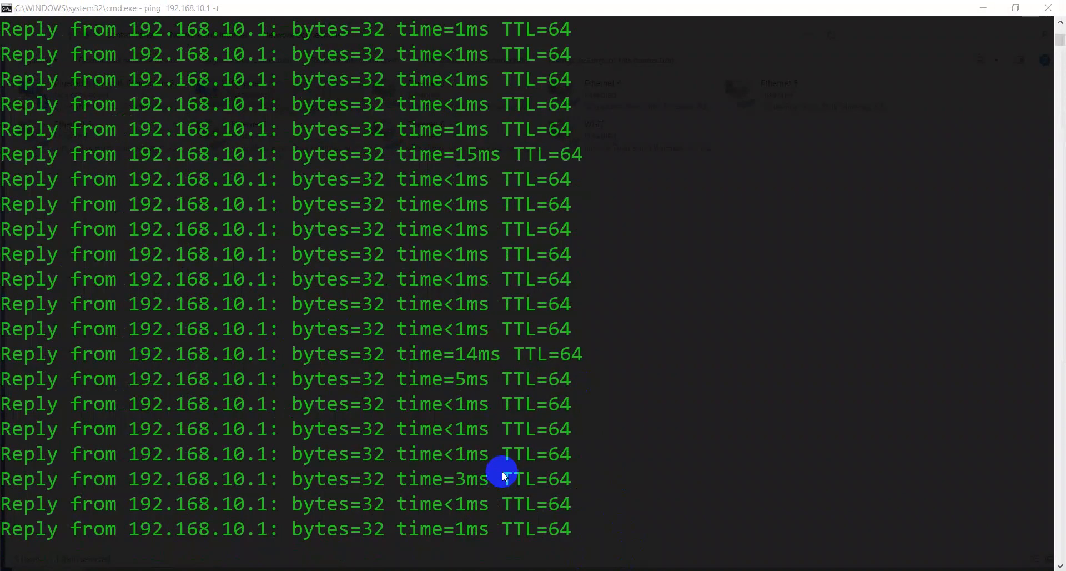
click(391, 570)
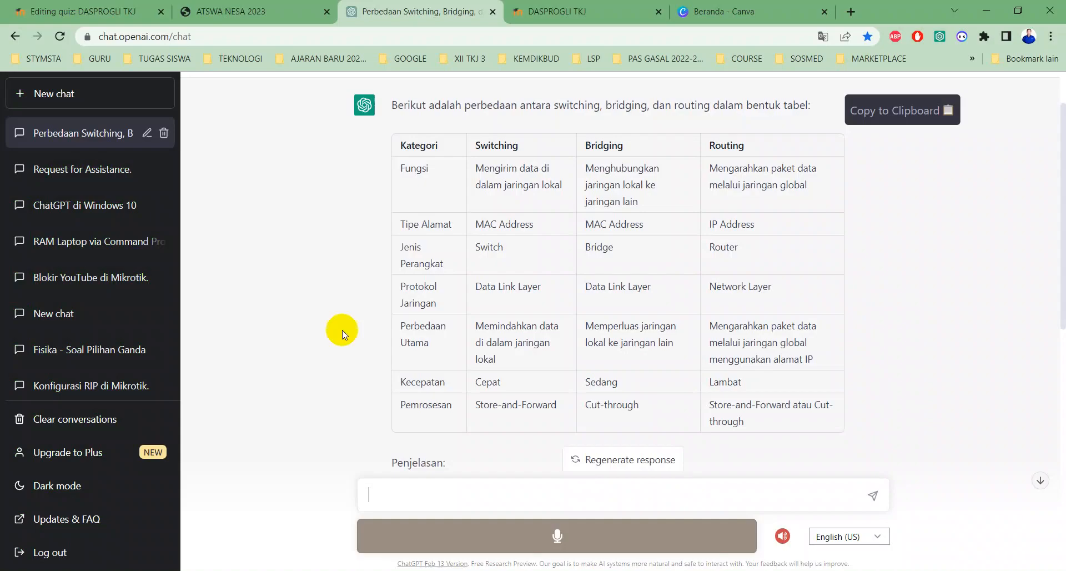
- Enable the Wi-Fi adapter in Network Connections
scroll(461, 278, down, 5)
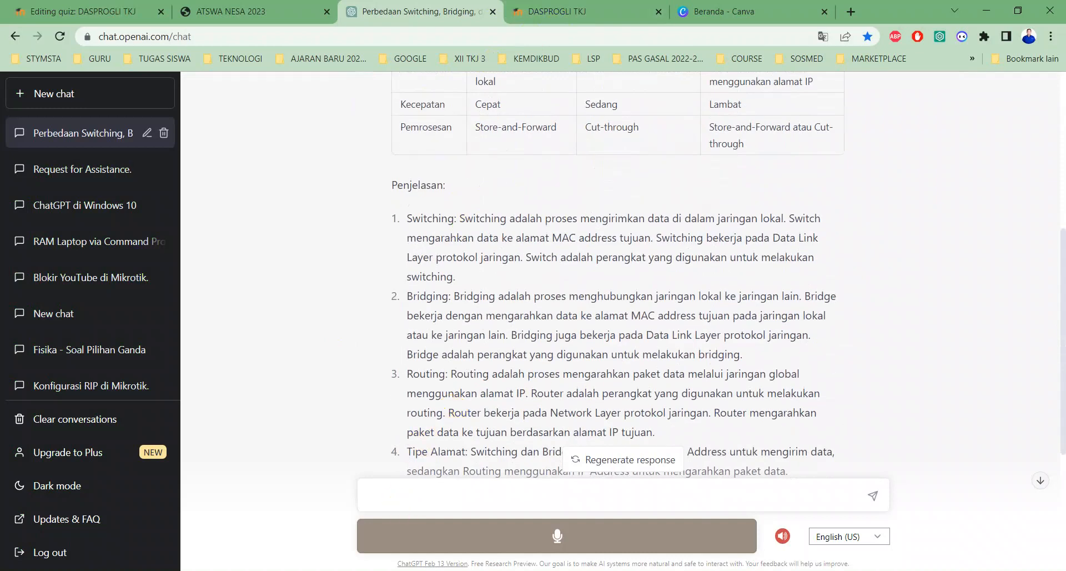
click(452, 570)
double_click(595, 152)
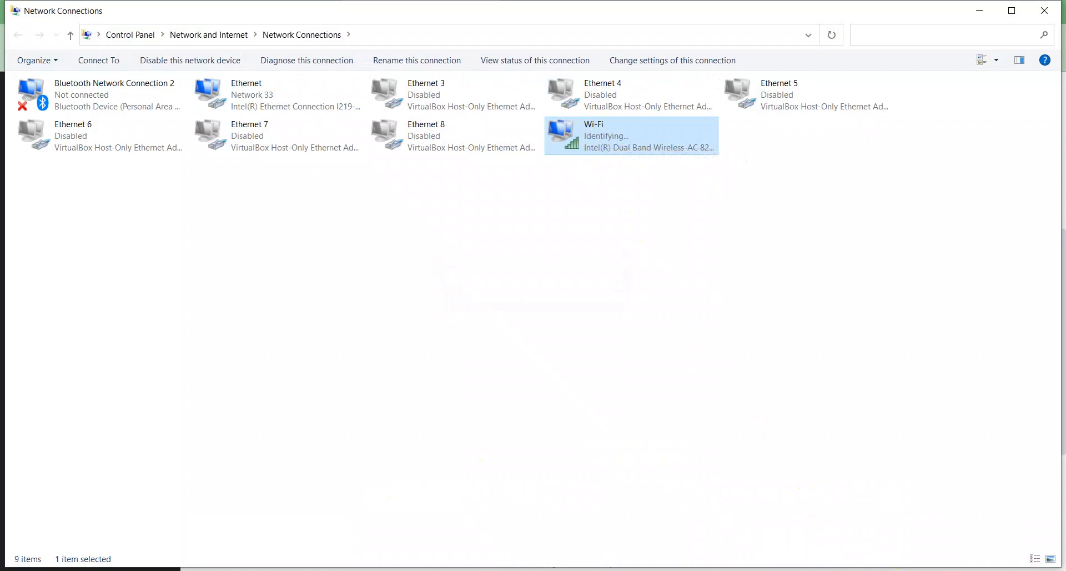
click(566, 354)
- Load youtube.com in a new Chrome tab, then start a new ChatGPT chat
key(alt+Tab)
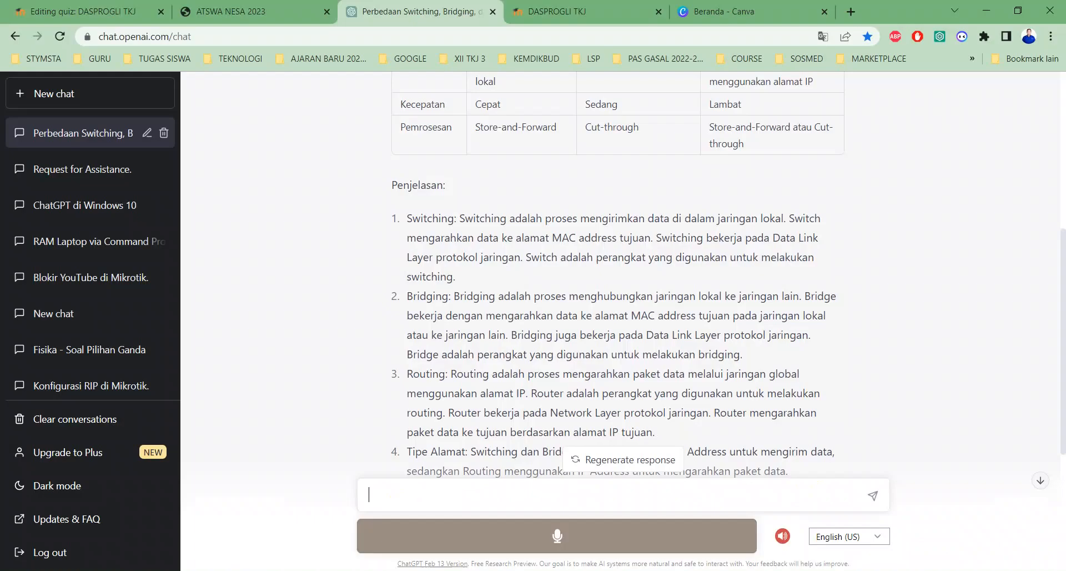
click(715, 21)
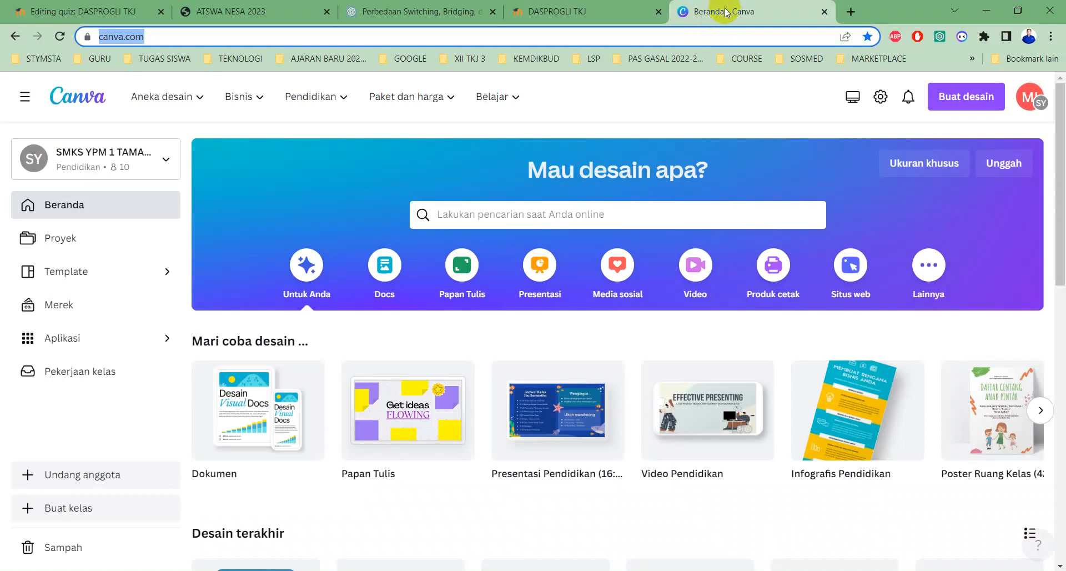
click(851, 11)
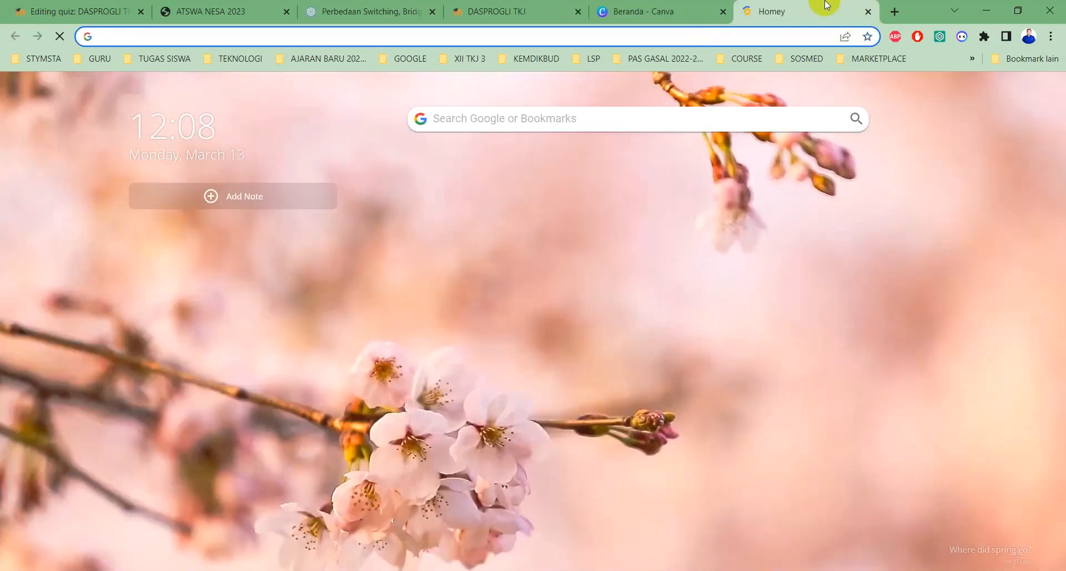
text(youtube.com)
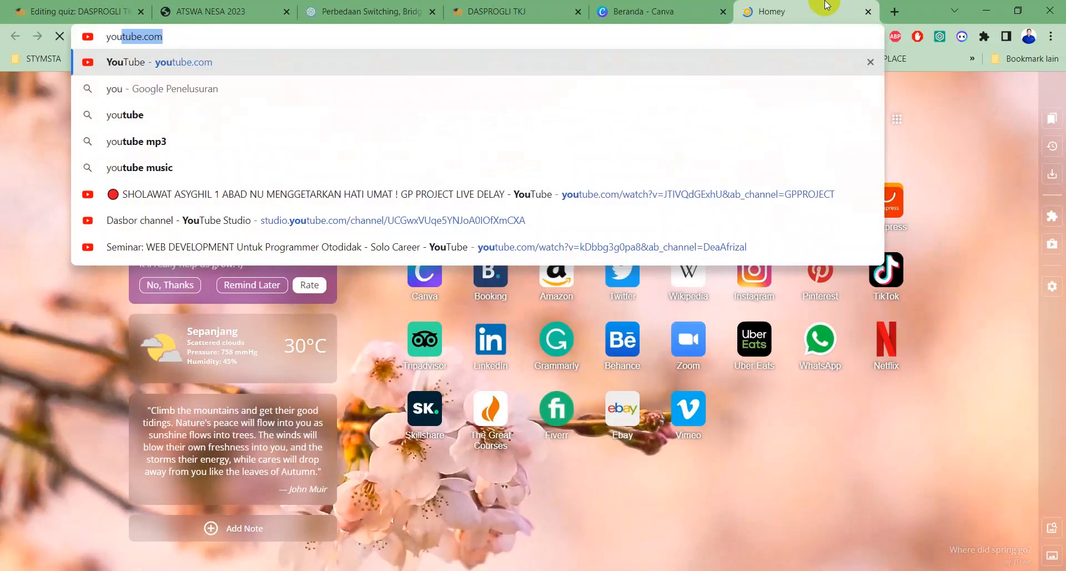
key(Return)
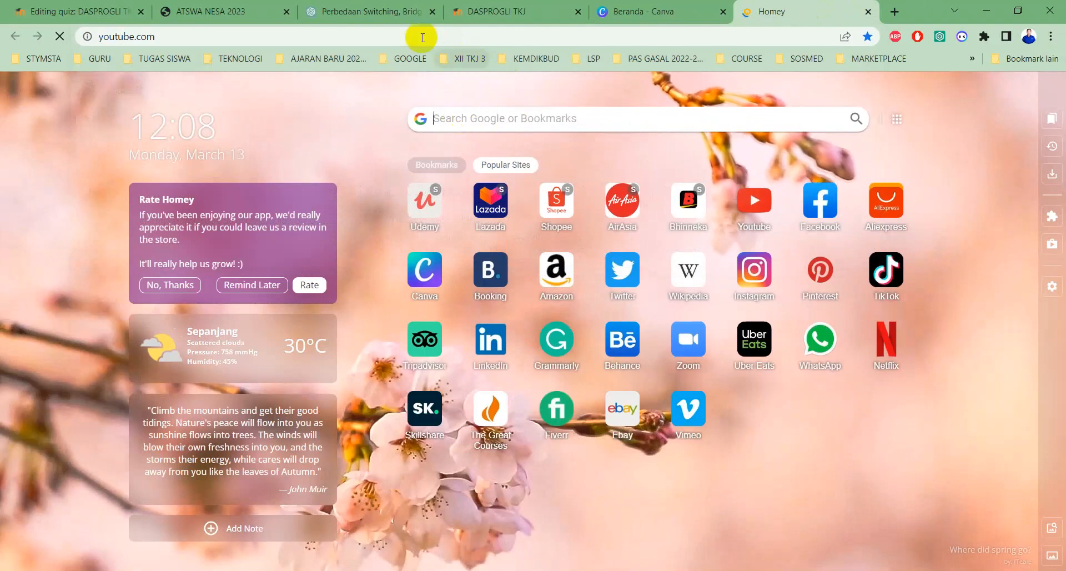
click(358, 12)
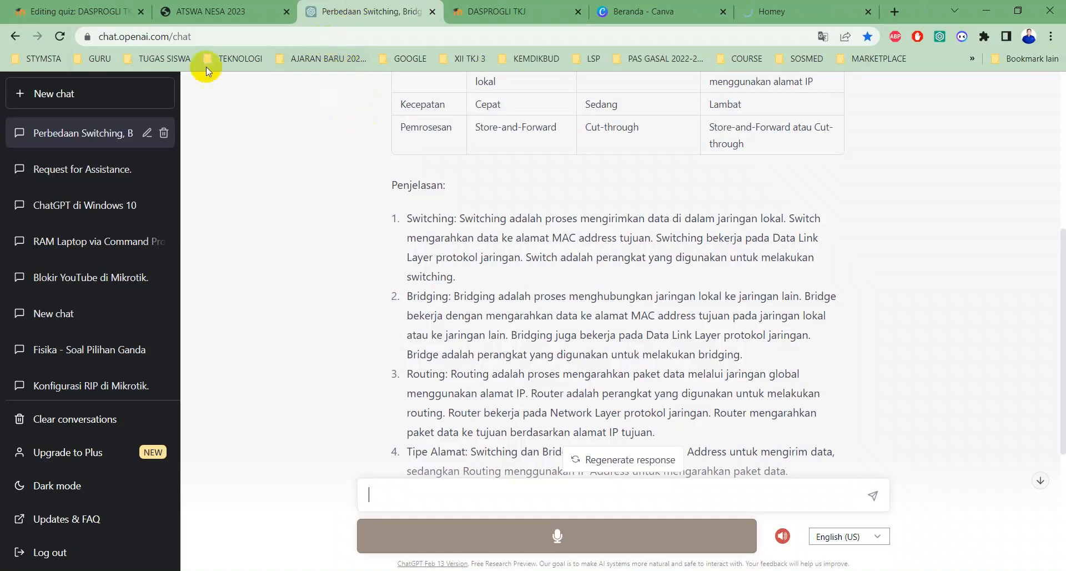
click(61, 94)
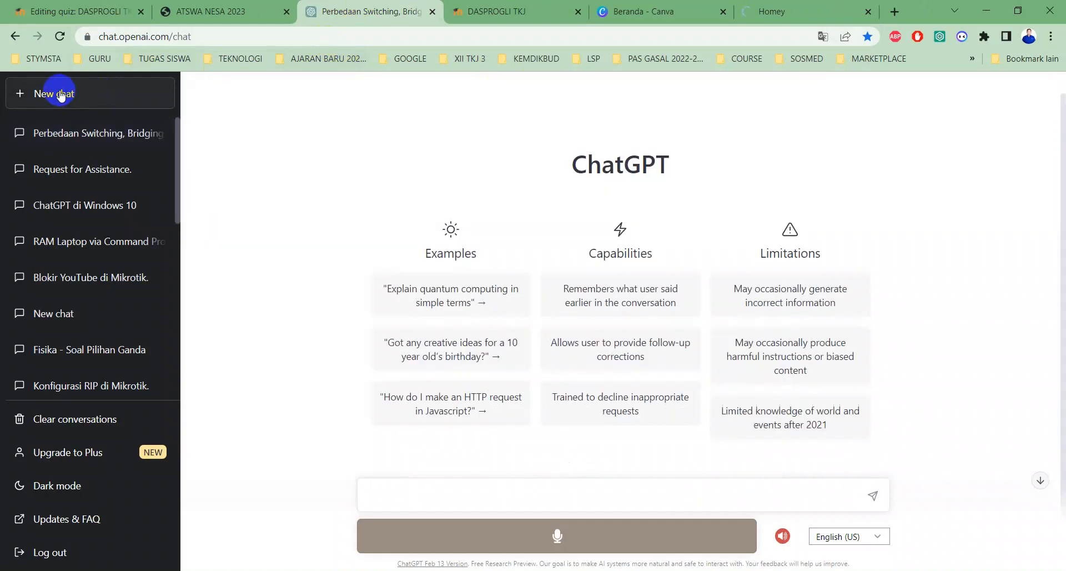
- Ask ChatGPT how to block YouTube on MikroTik with Layer7, copying the prompt and reloading after an error
click(401, 493)
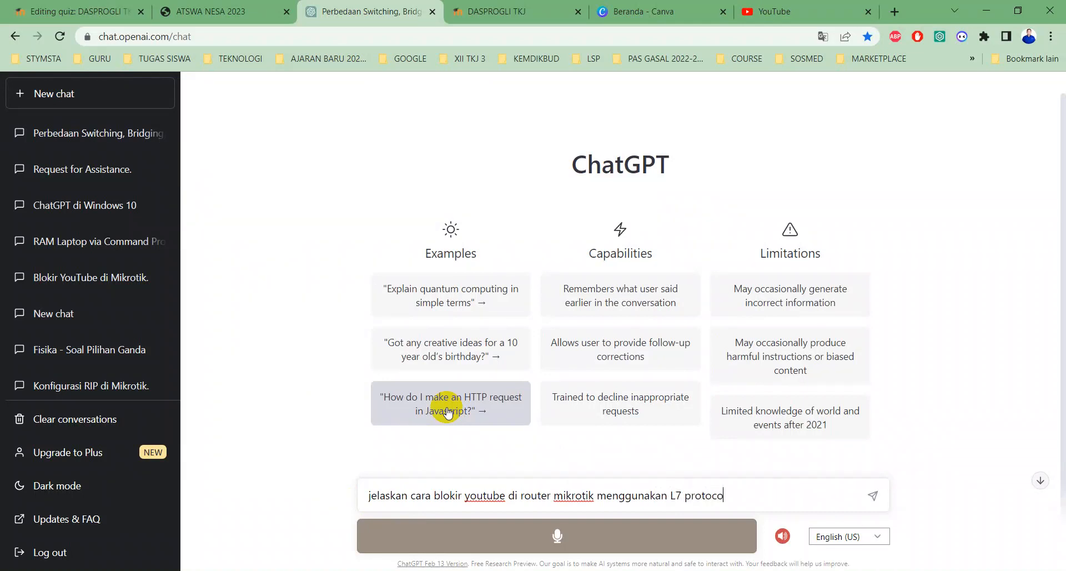
key(Return)
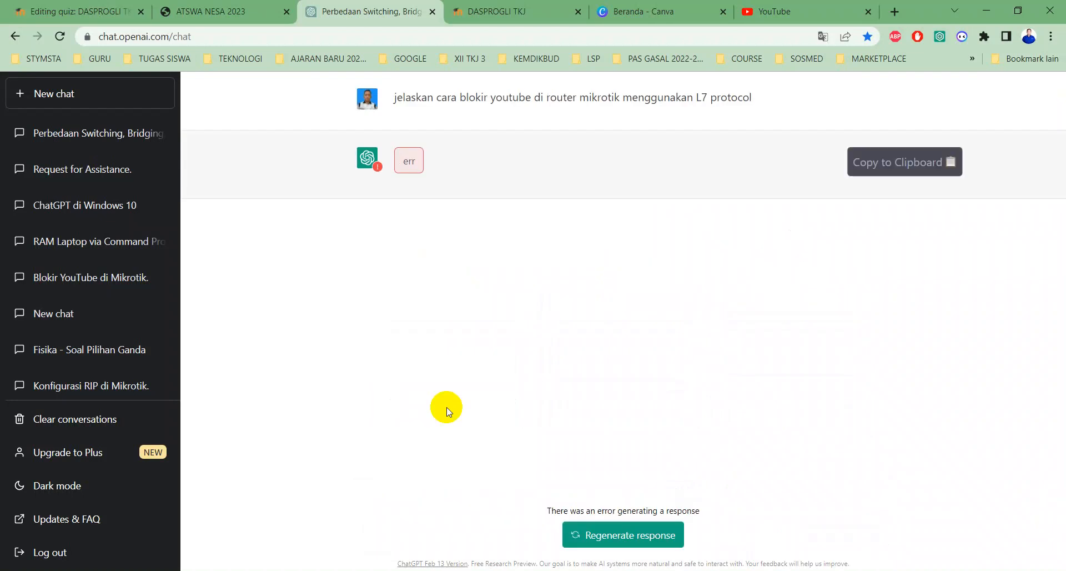
drag(755, 110, 387, 99)
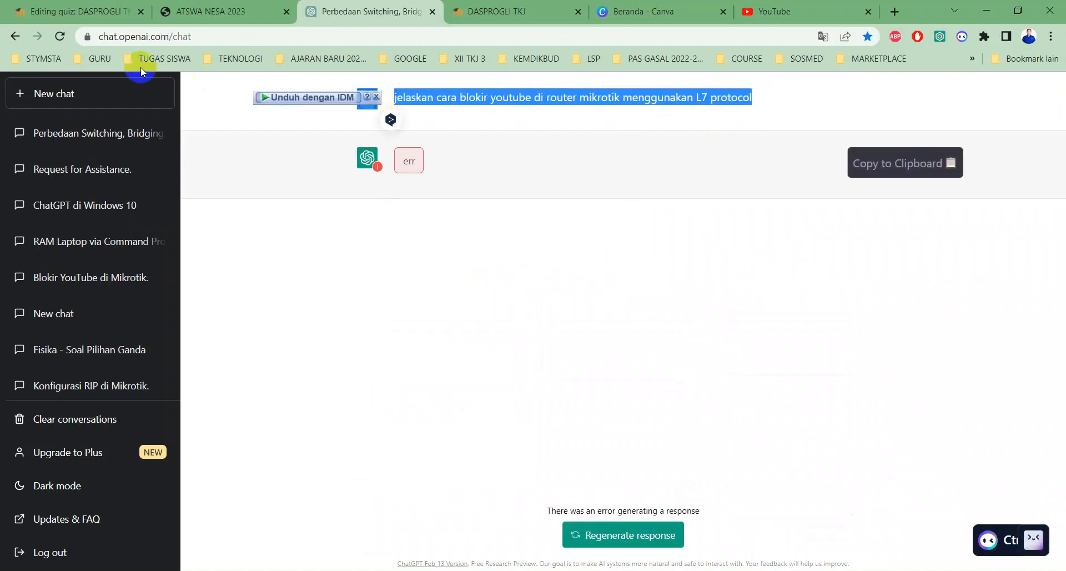
click(61, 36)
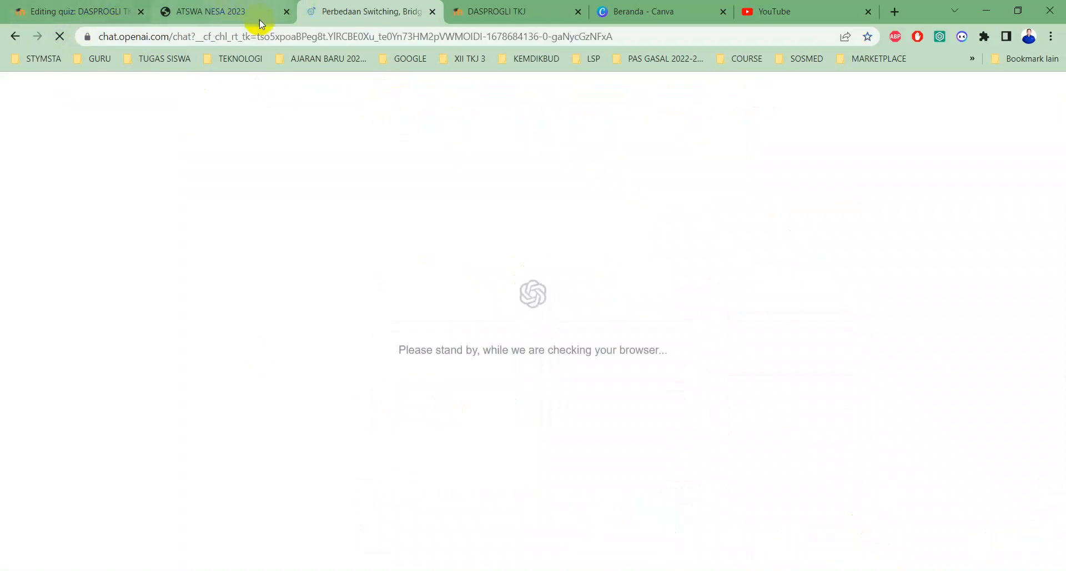
- Run a search for 'ikhyak ukk\' on the YouTube tab
click(777, 12)
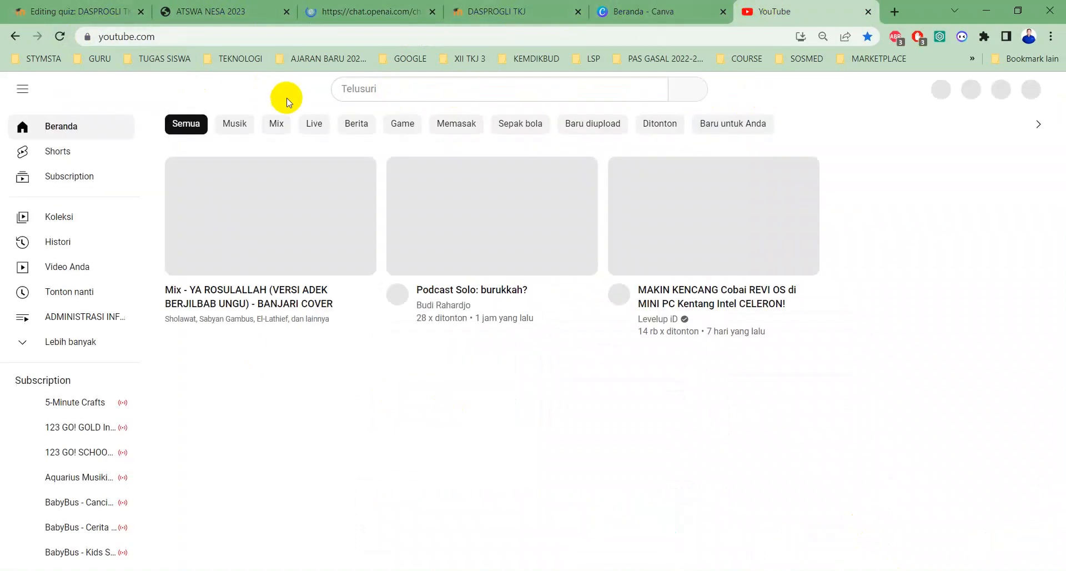
click(383, 91)
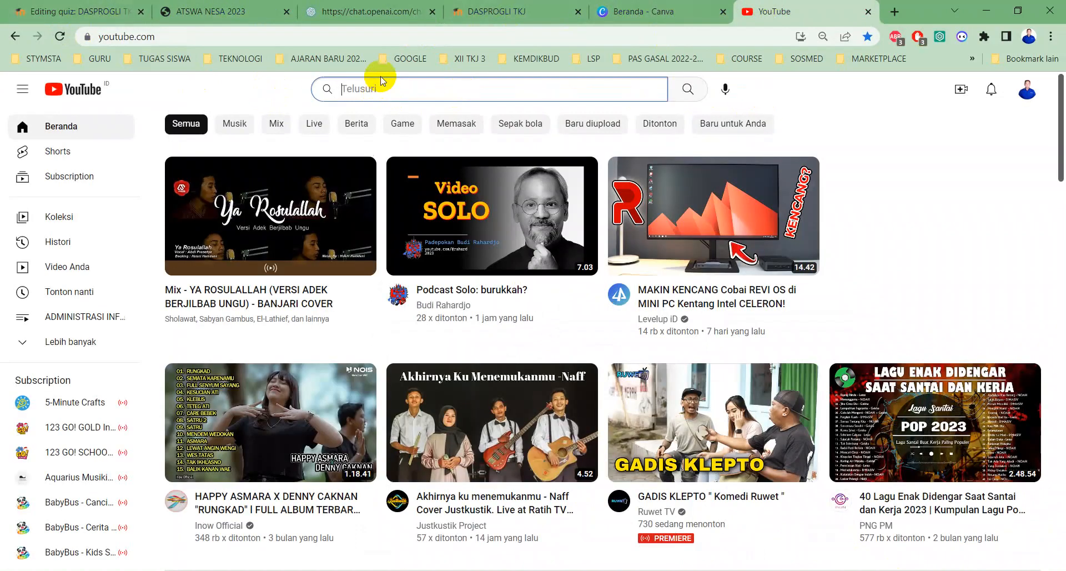
text(ikhyak u)
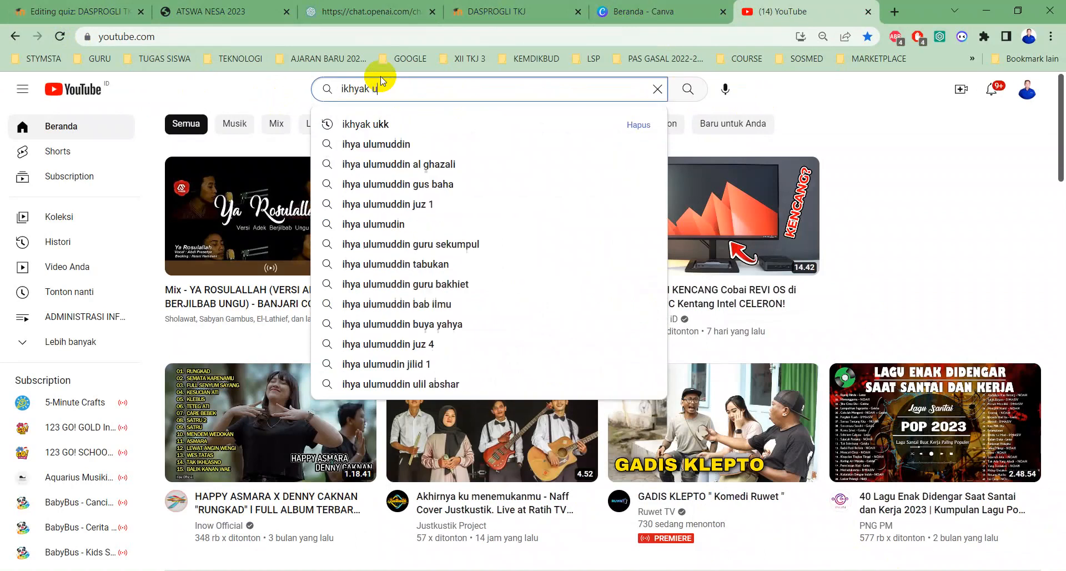
text(kk\)
key(Return)
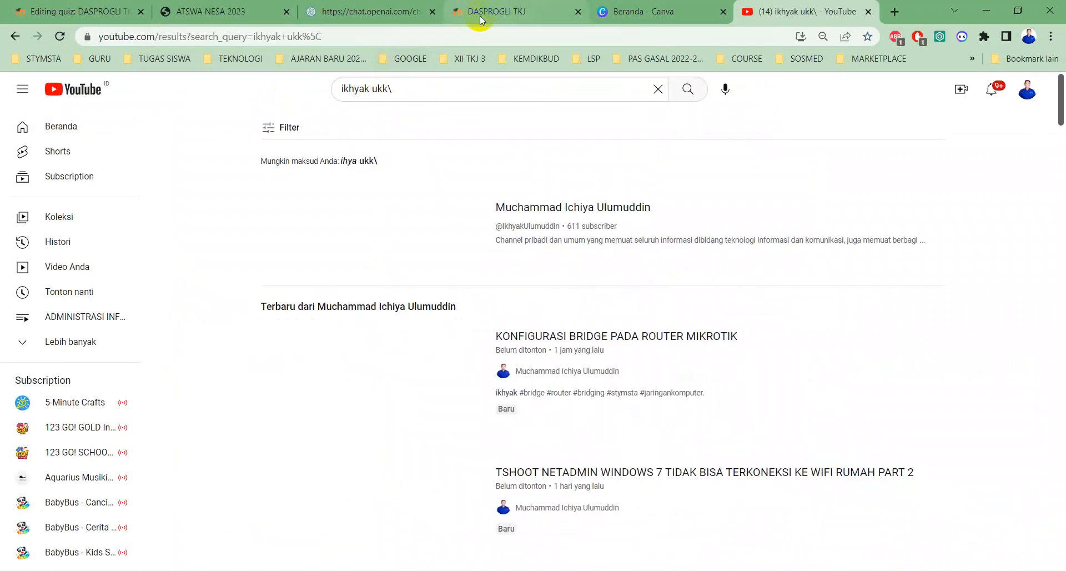
- Resend the pasted YouTube-blocking question and copy the regex ^.+(youtube.com|youtu.be).+$ from the reply
click(355, 16)
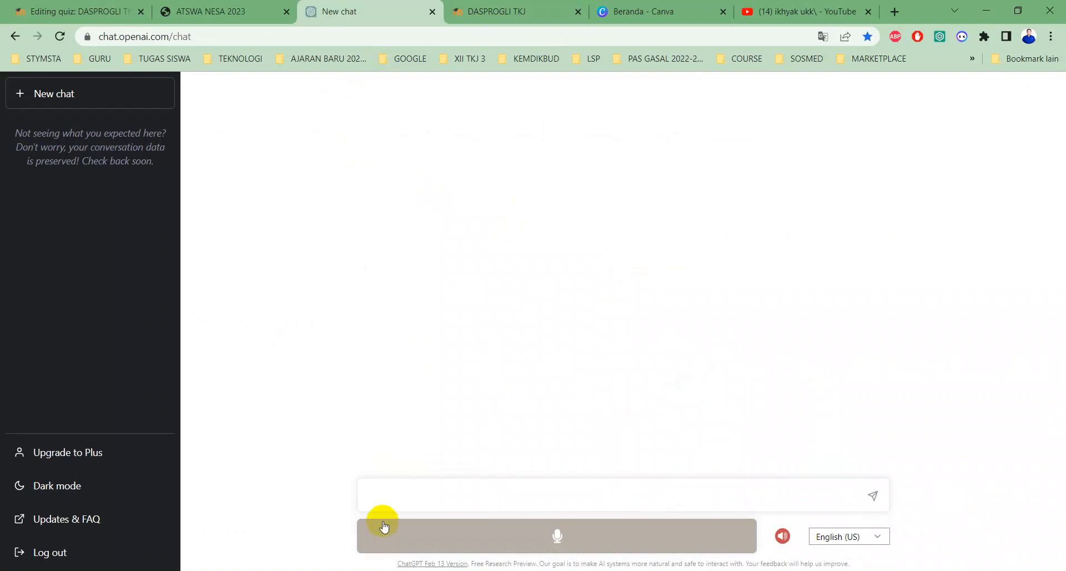
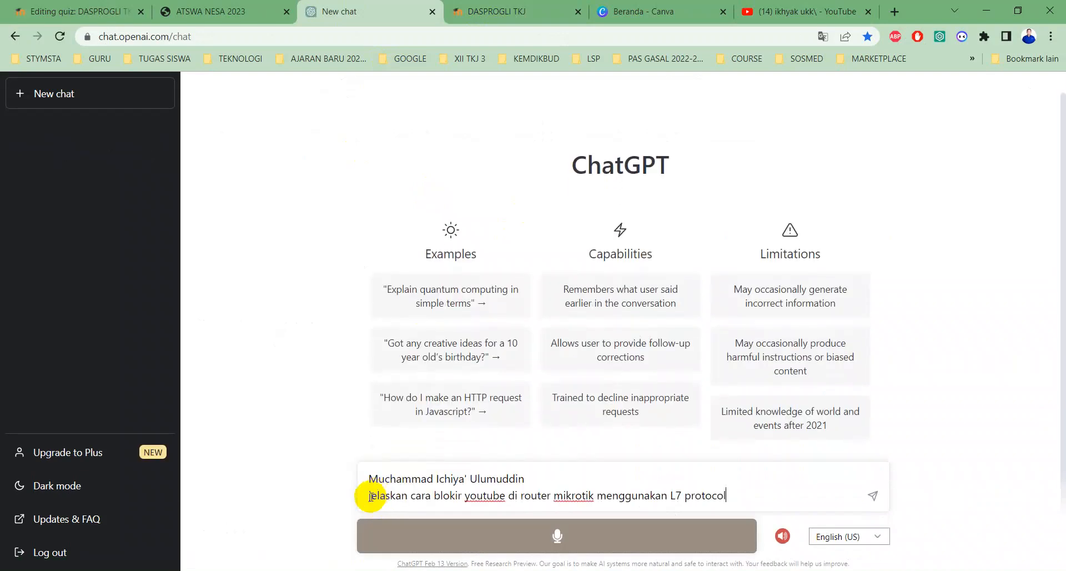
drag(518, 485, 319, 468)
key(BackSpace)
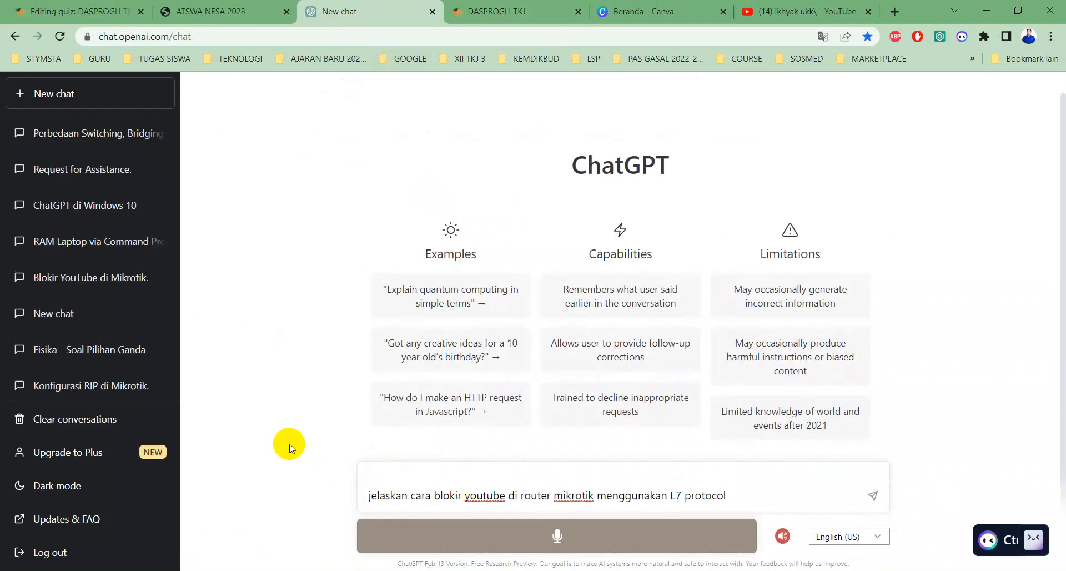
key(Delete)
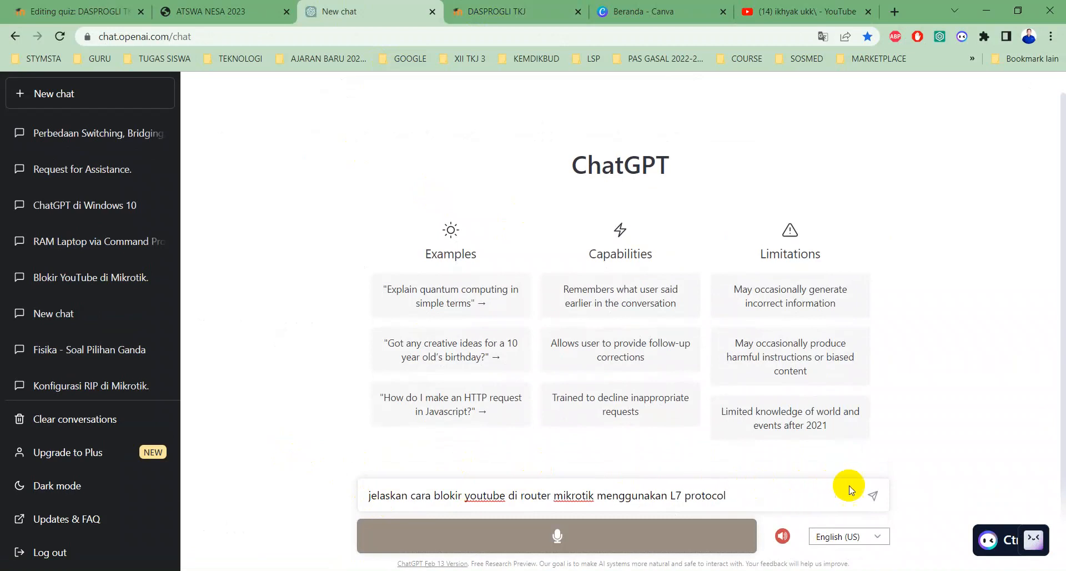
click(873, 495)
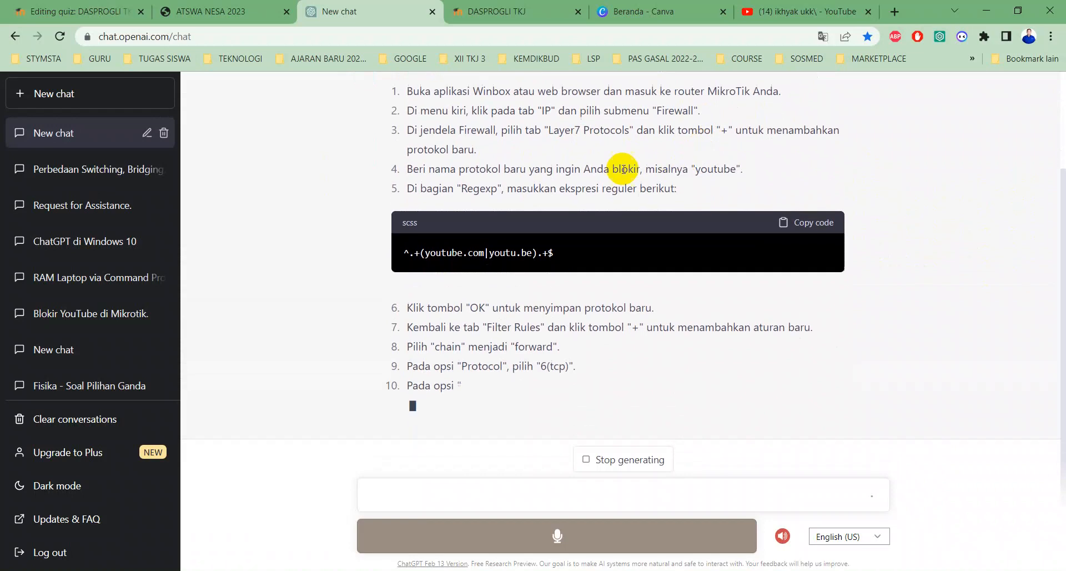
drag(549, 253, 424, 228)
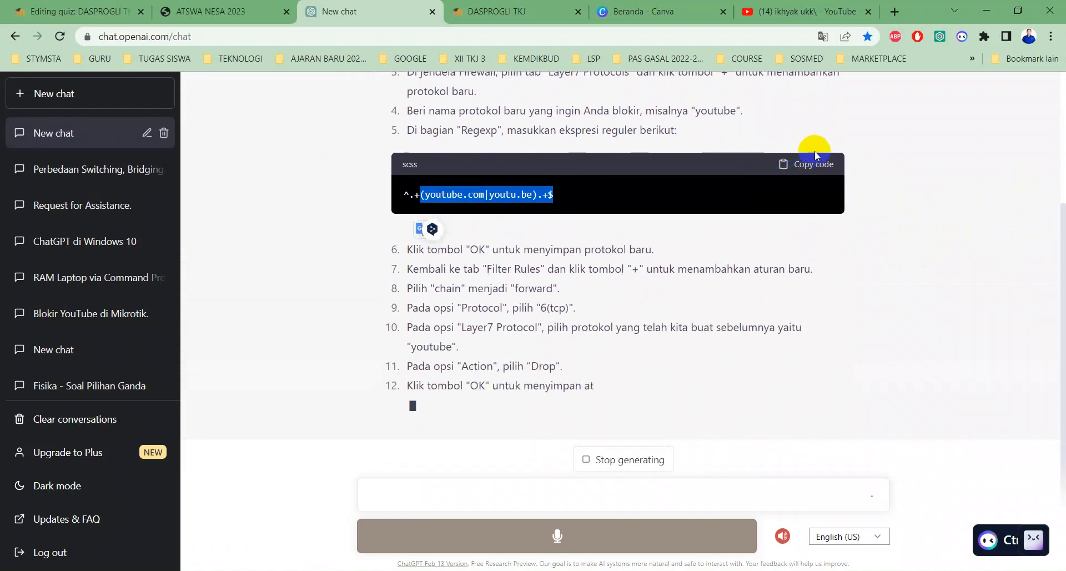
click(811, 145)
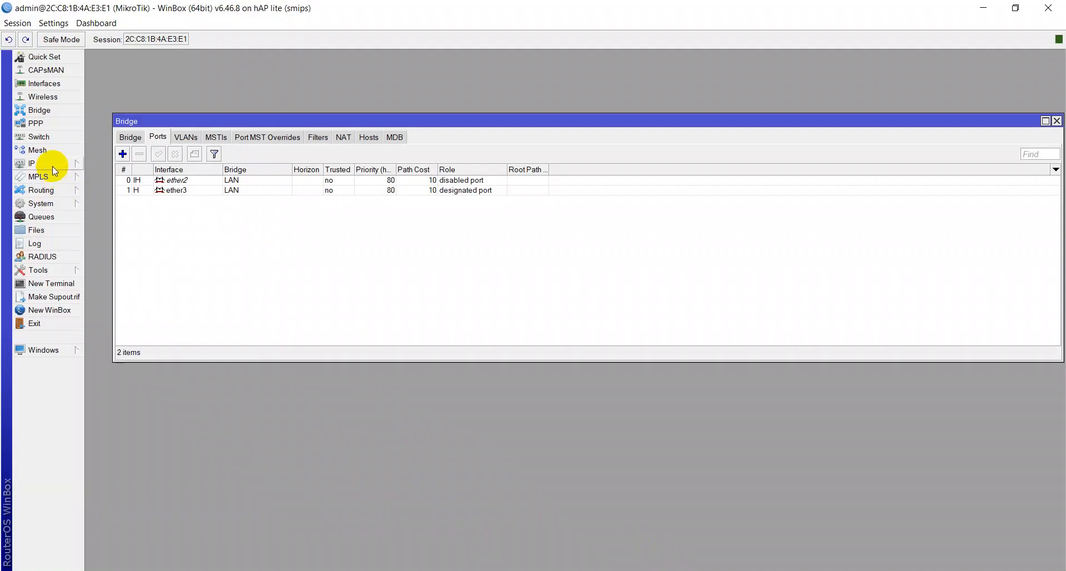
- Create a new Layer7 protocol under IP > Firewall with regexp ^.+(youtube.com|youtu.be).+$
click(52, 165)
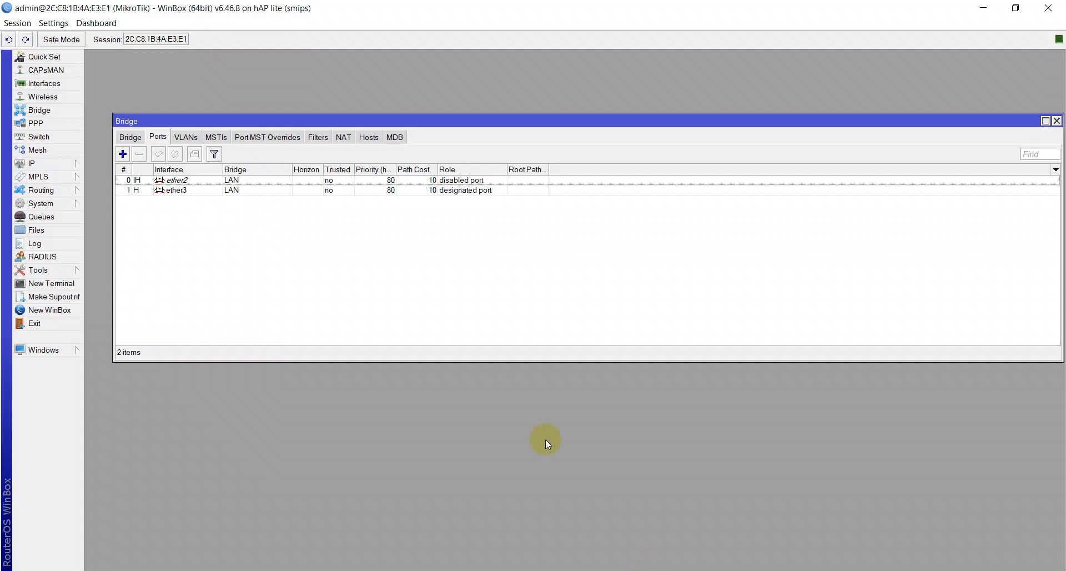
click(62, 166)
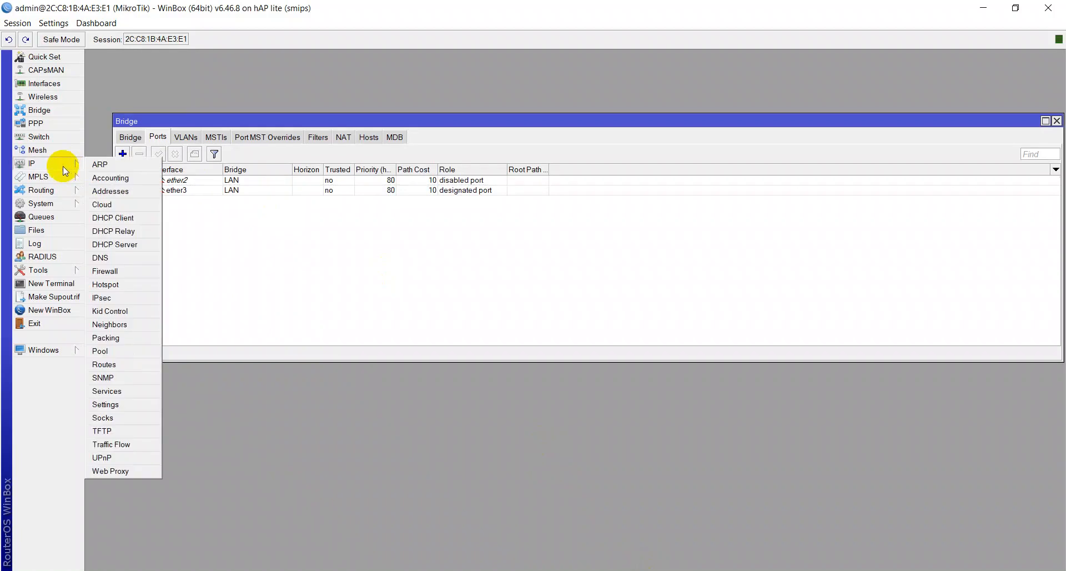
click(121, 272)
click(588, 211)
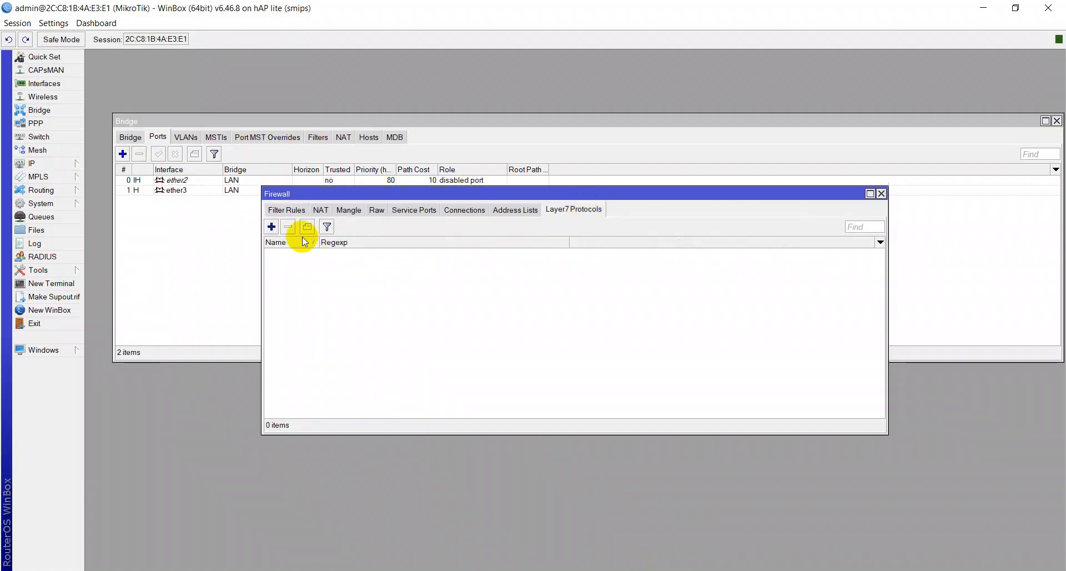
click(272, 227)
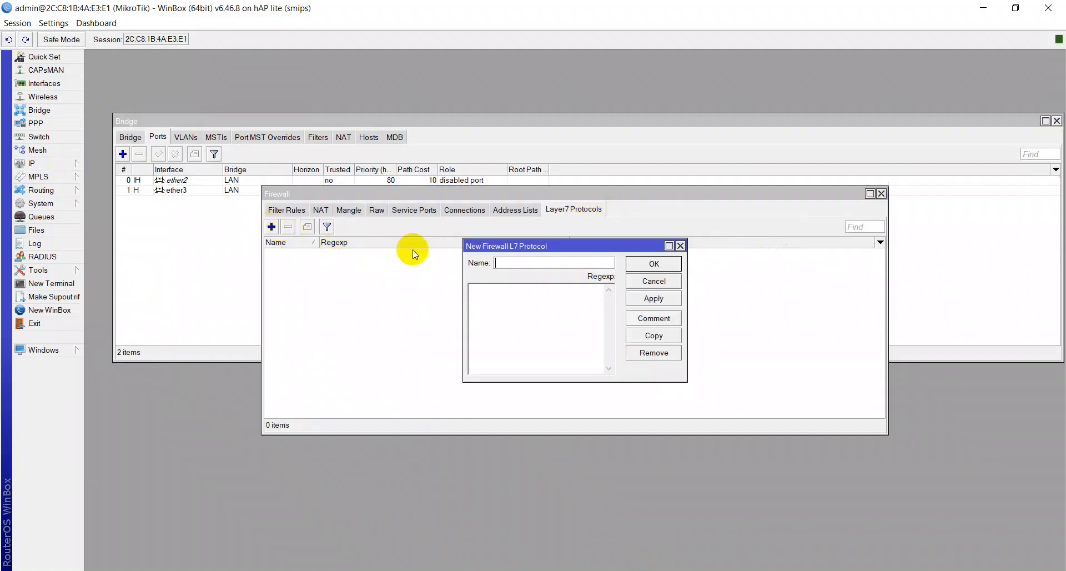
right_click(500, 294)
click(507, 341)
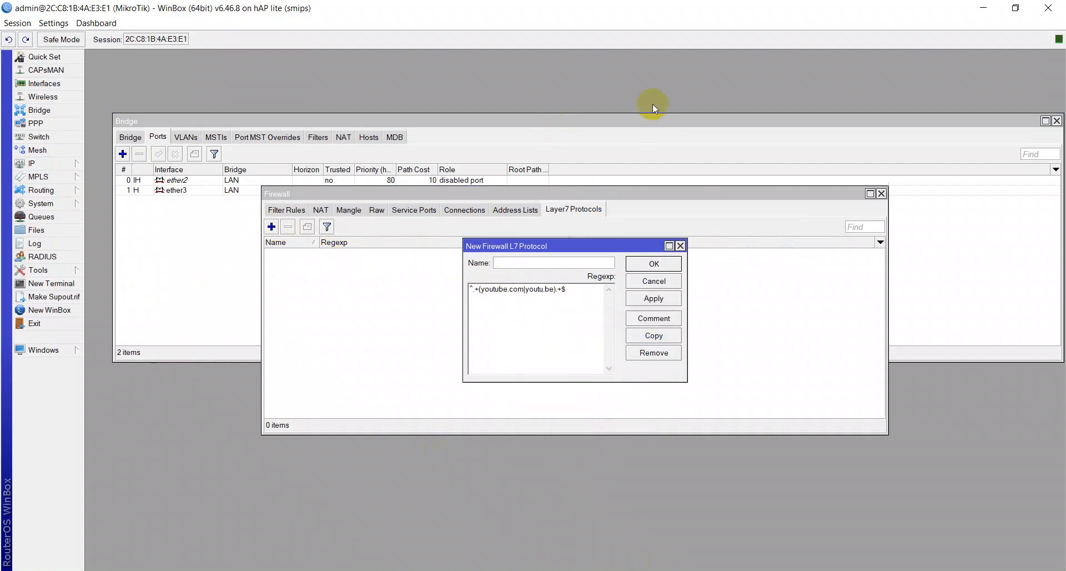
- Name the Layer7 protocol youtube, copied from ChatGPT's steps, then apply and save it
key(alt+Tab)
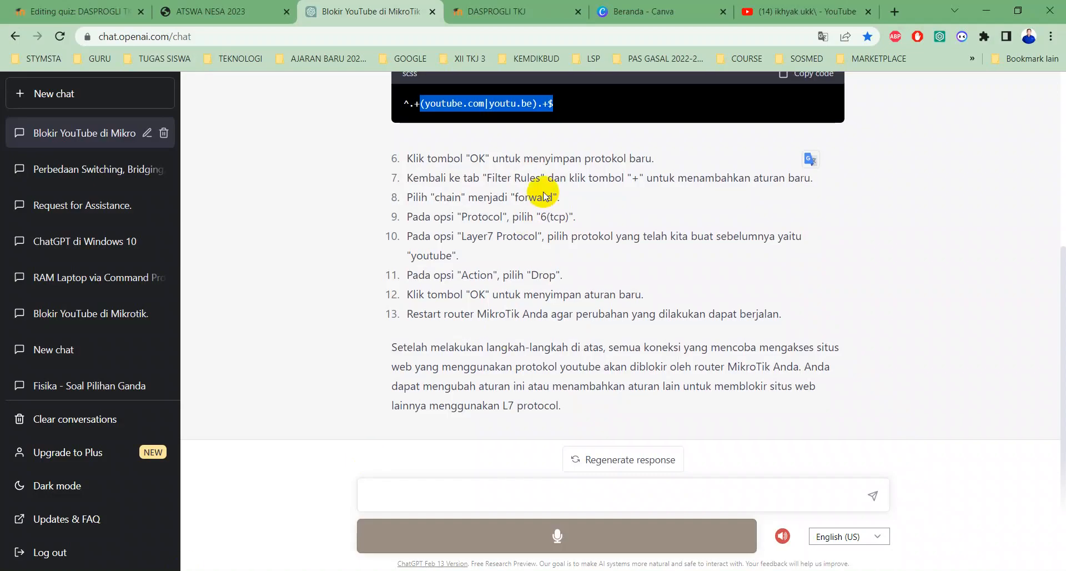
scroll(556, 222, up, 4)
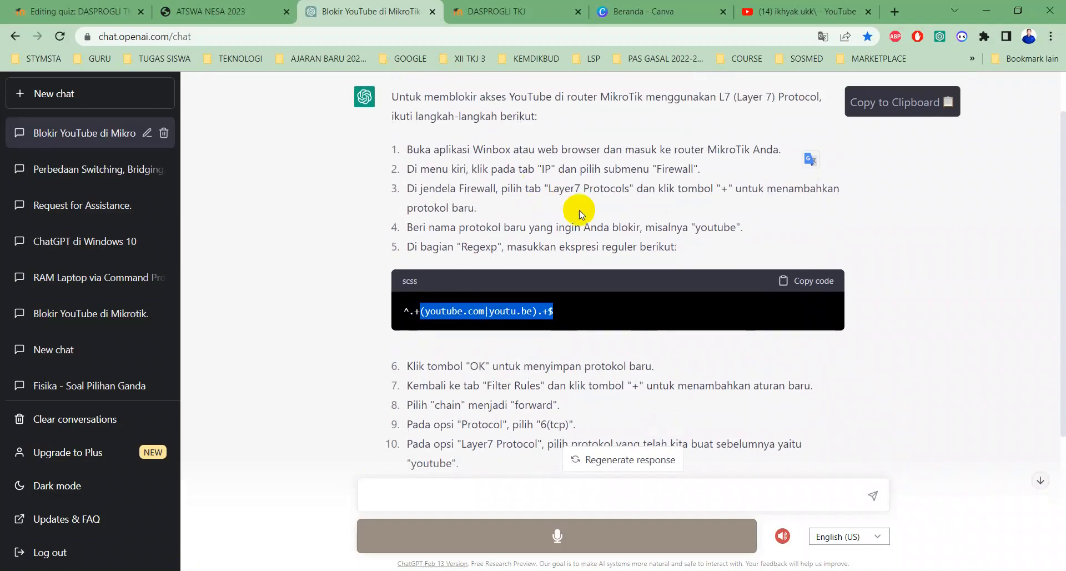
double_click(726, 226)
right_click(727, 225)
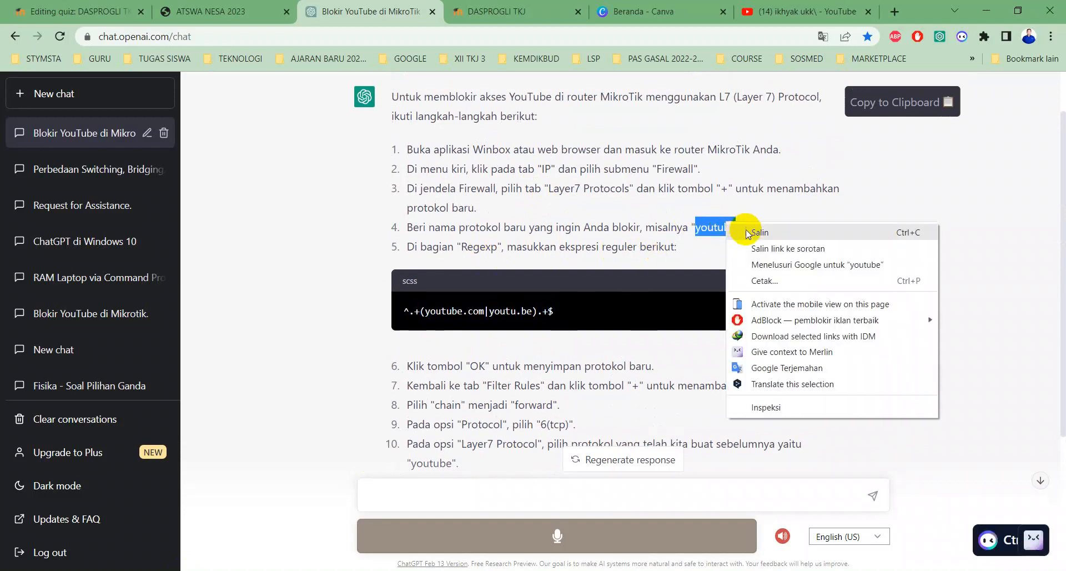
click(753, 233)
key(alt+Tab)
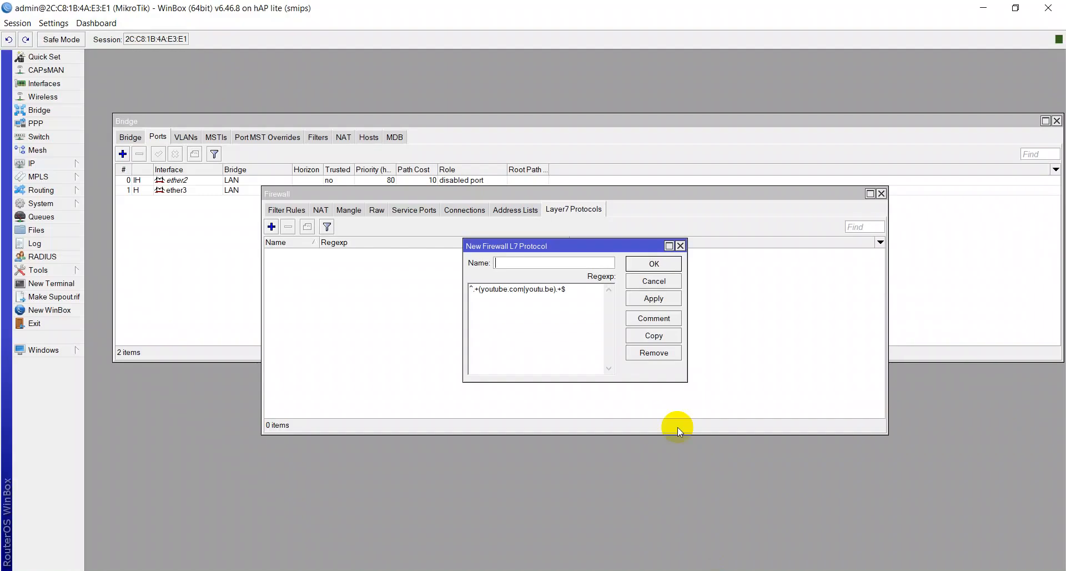
right_click(534, 262)
click(572, 296)
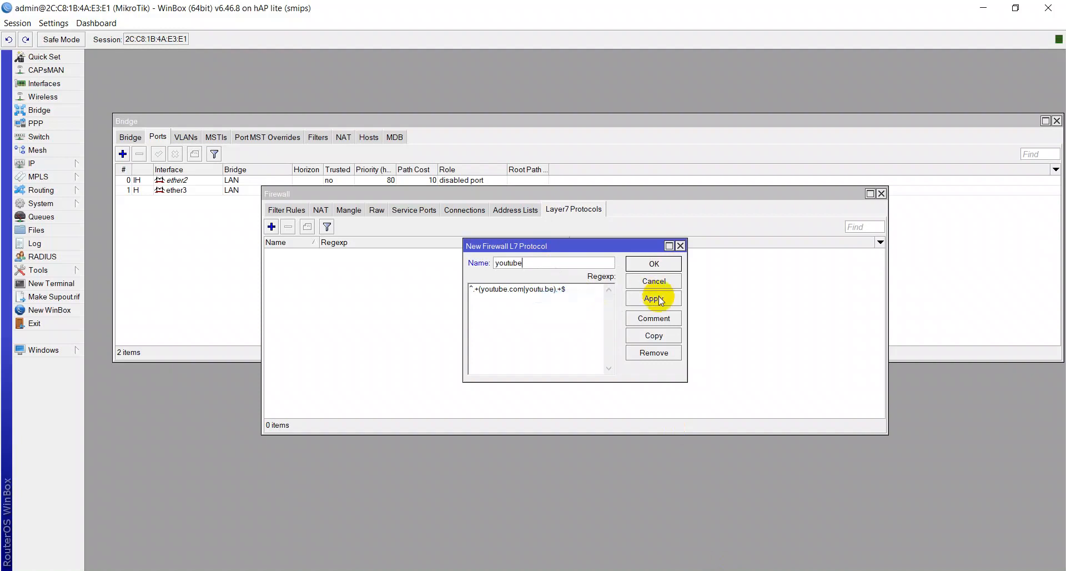
click(661, 300)
click(653, 263)
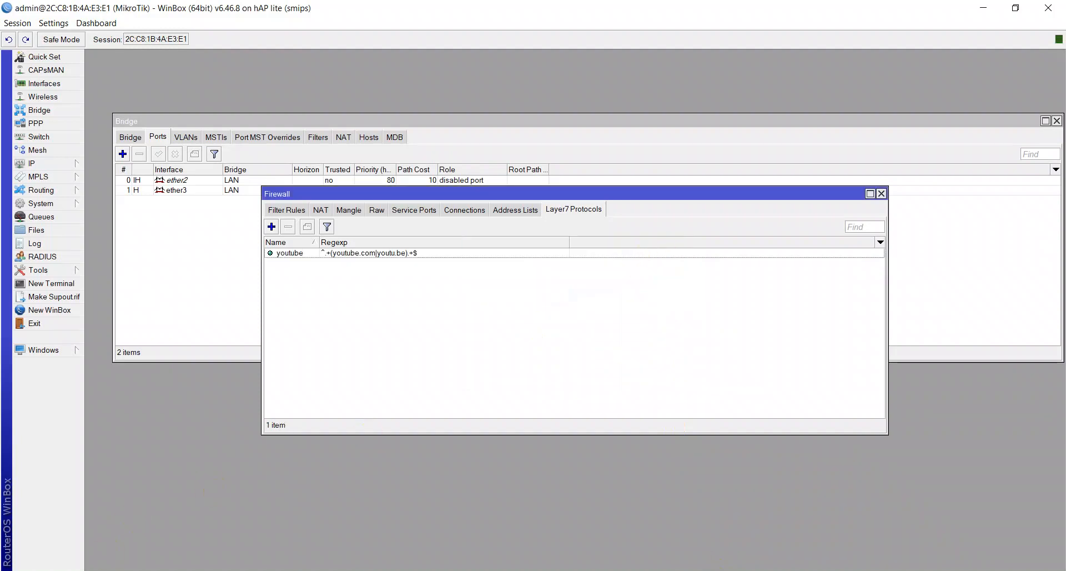
key(alt+Tab)
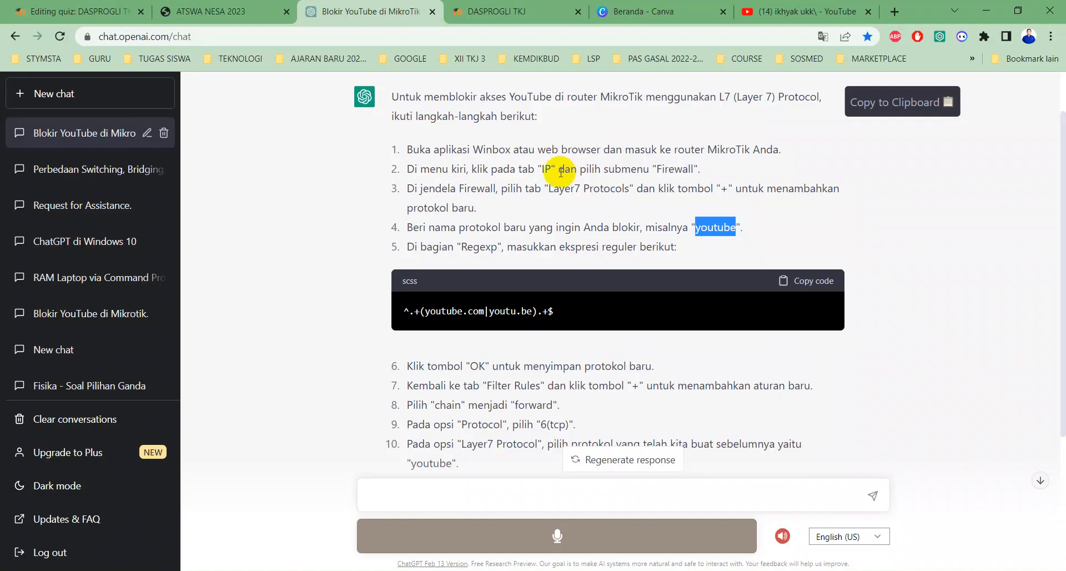
- Start a new firewall filter rule with chain forward
scroll(561, 172, down, 3)
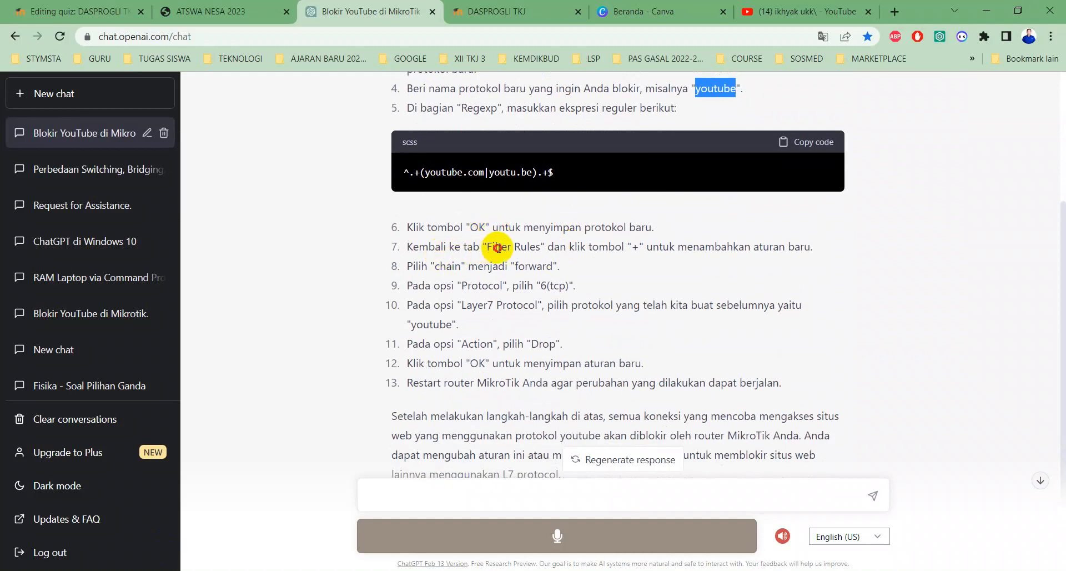
drag(499, 247, 526, 247)
click(637, 246)
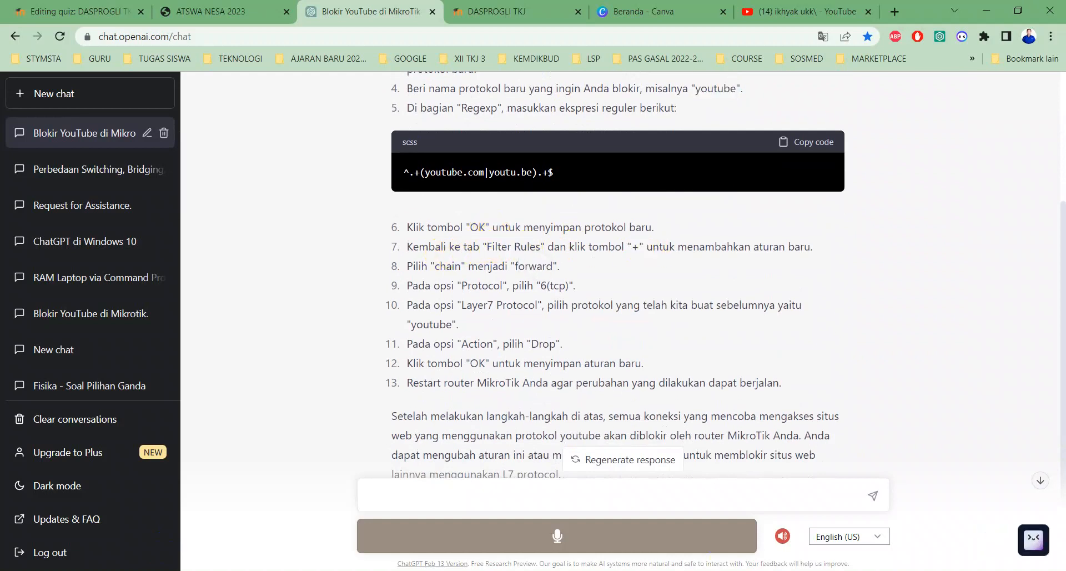
key(alt+Tab)
click(279, 212)
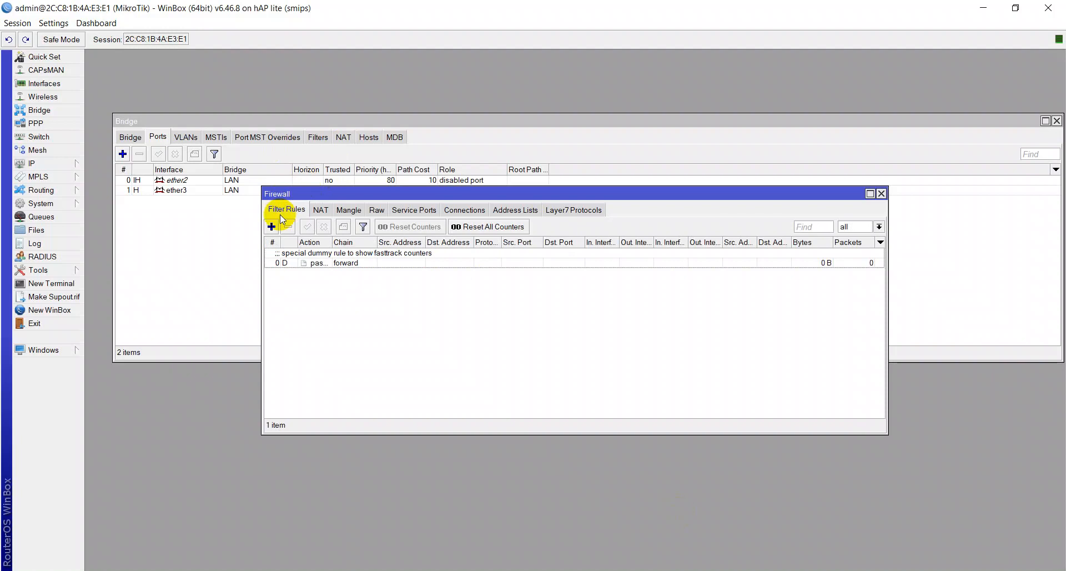
click(274, 226)
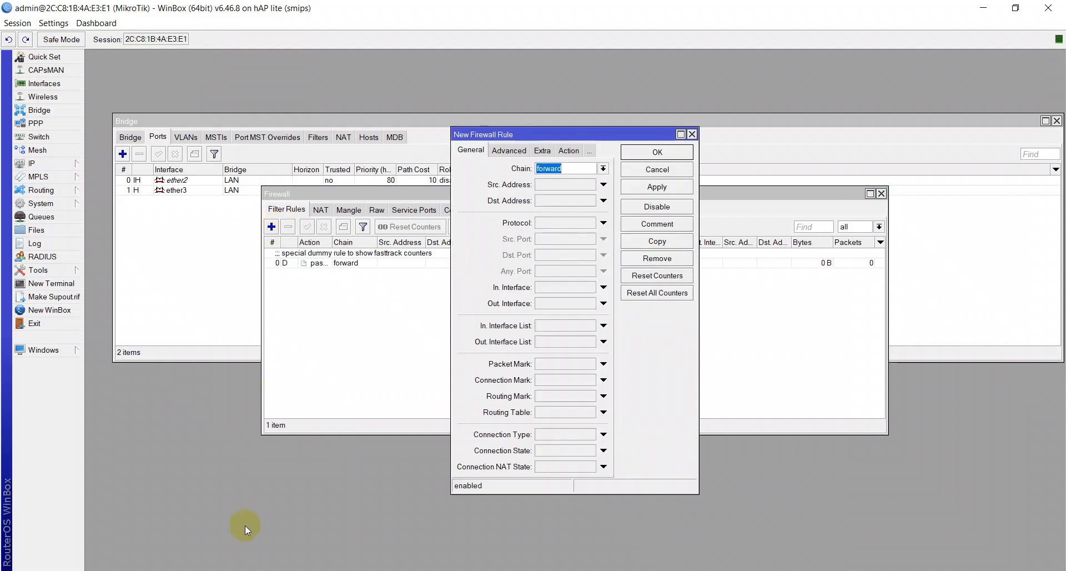
text(forward)
- Set the rule's protocol to 6 (tcp) and its Layer7 Protocol to youtube
key(alt+Tab)
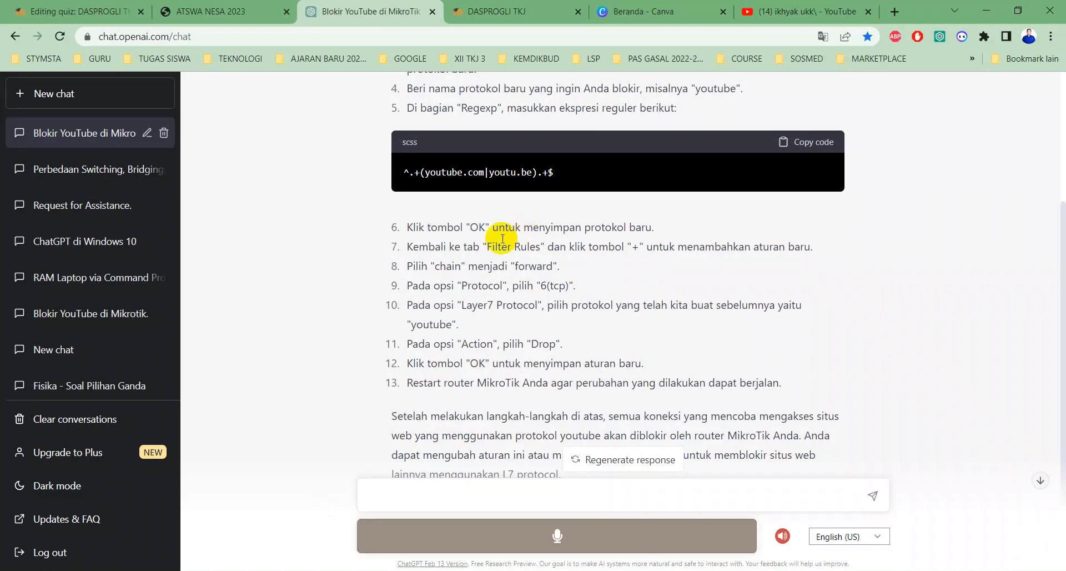
click(520, 266)
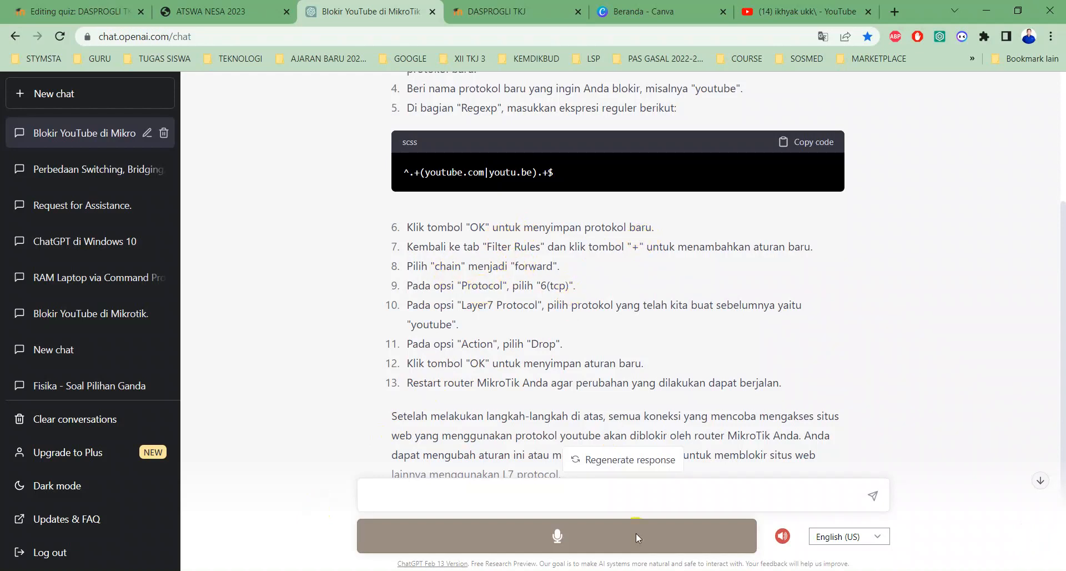
click(649, 570)
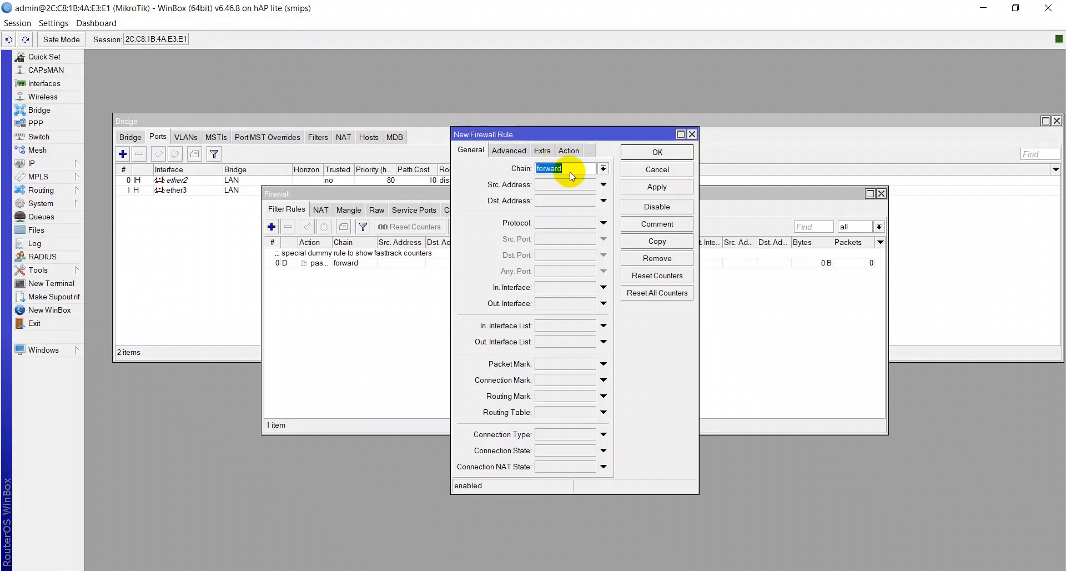
click(549, 225)
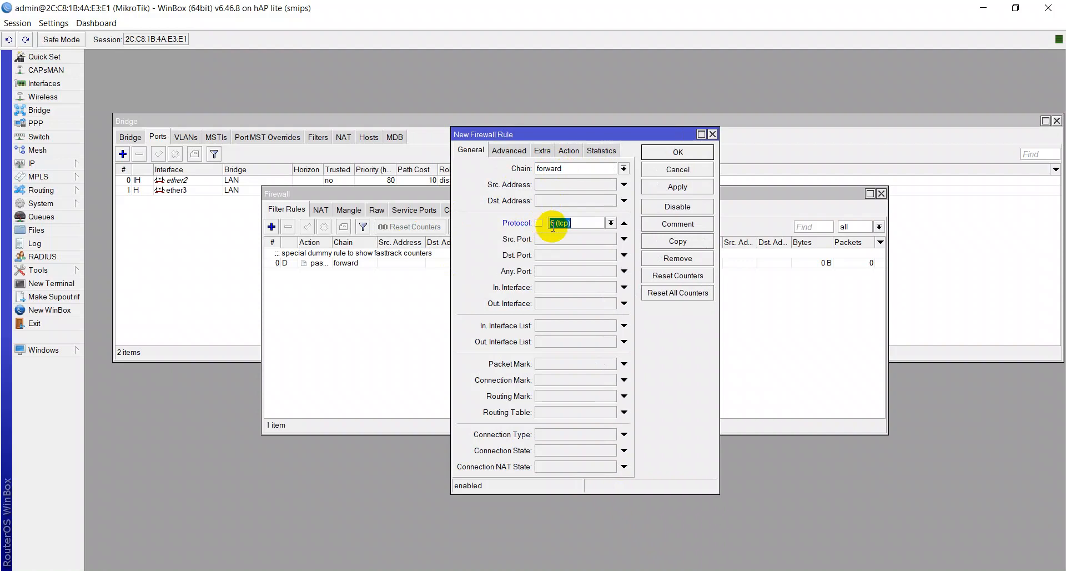
click(157, 570)
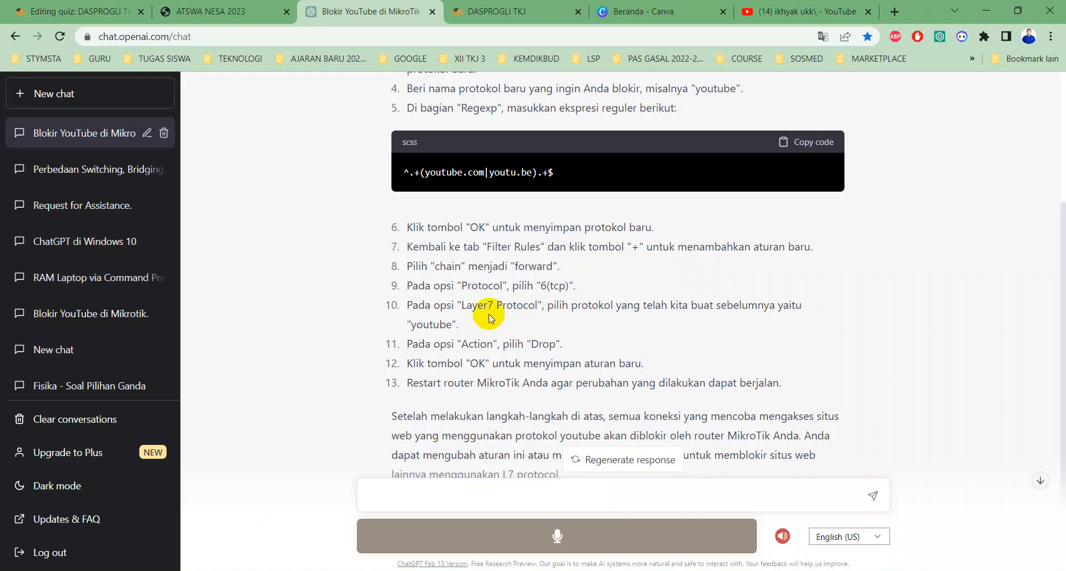
click(239, 570)
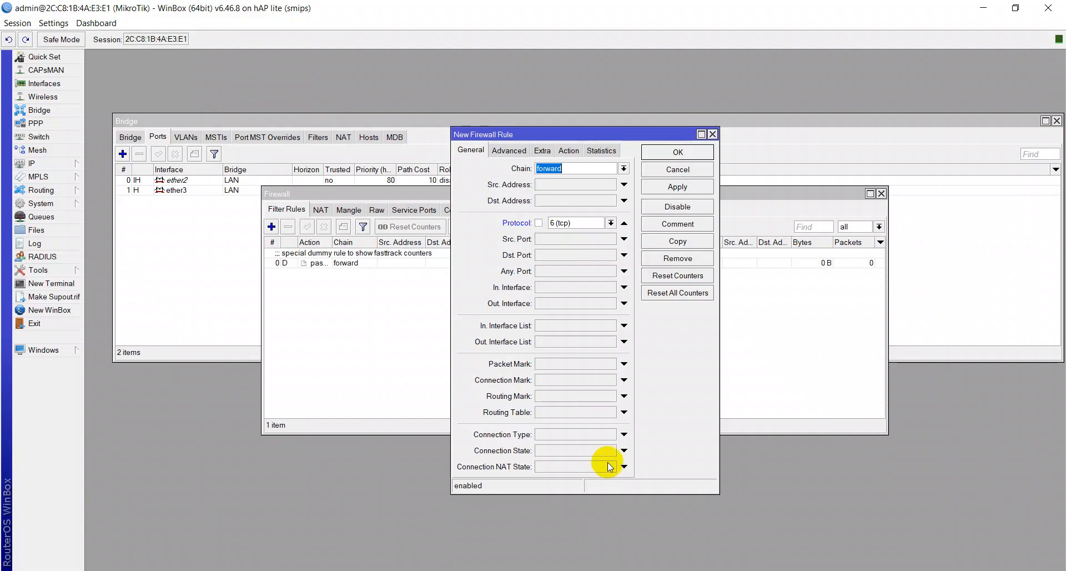
click(521, 155)
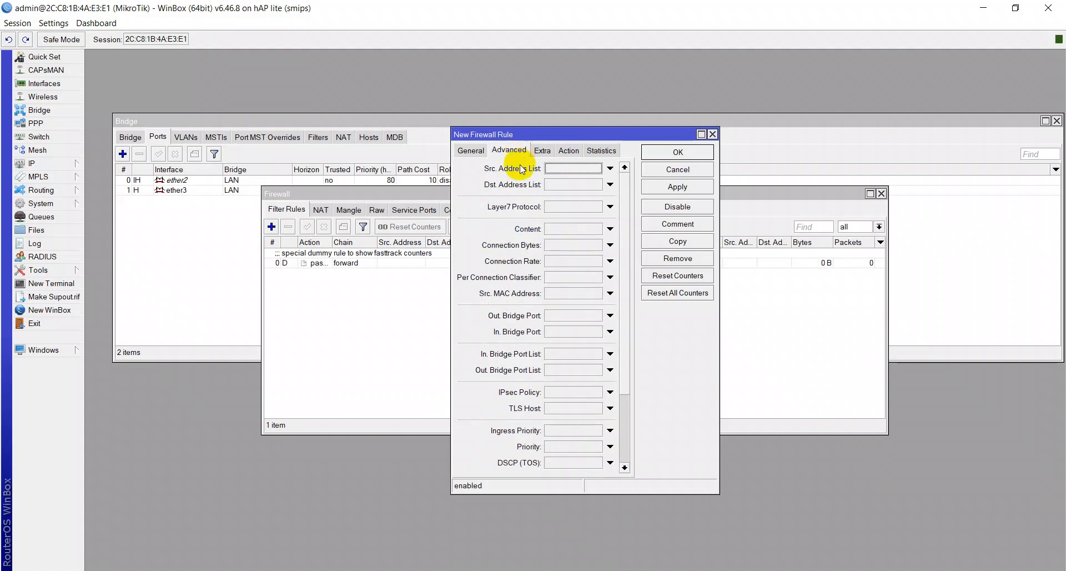
click(564, 208)
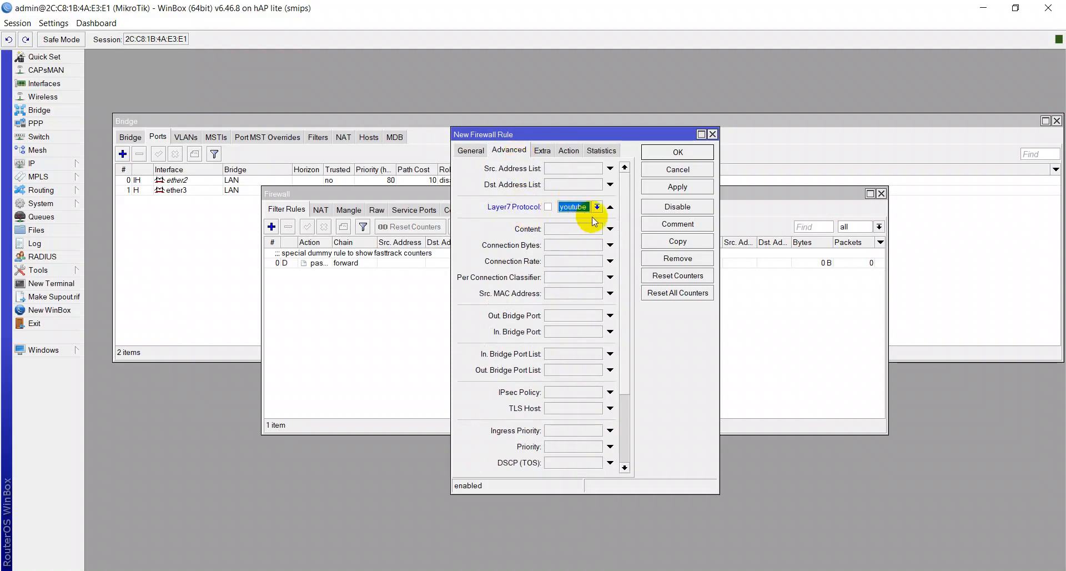
- Set the rule's action to drop, then apply and save it
click(289, 570)
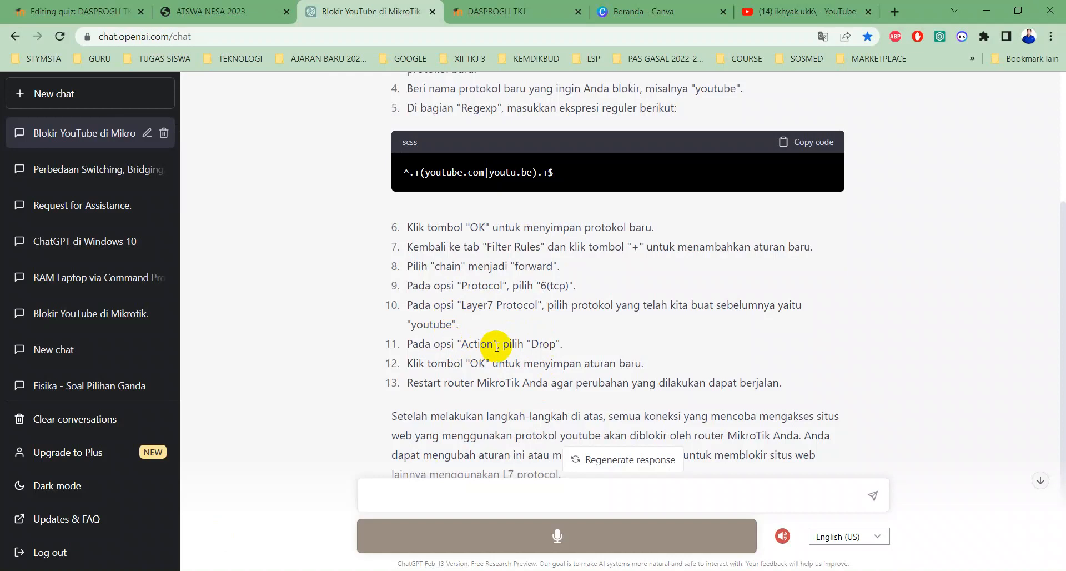
click(686, 570)
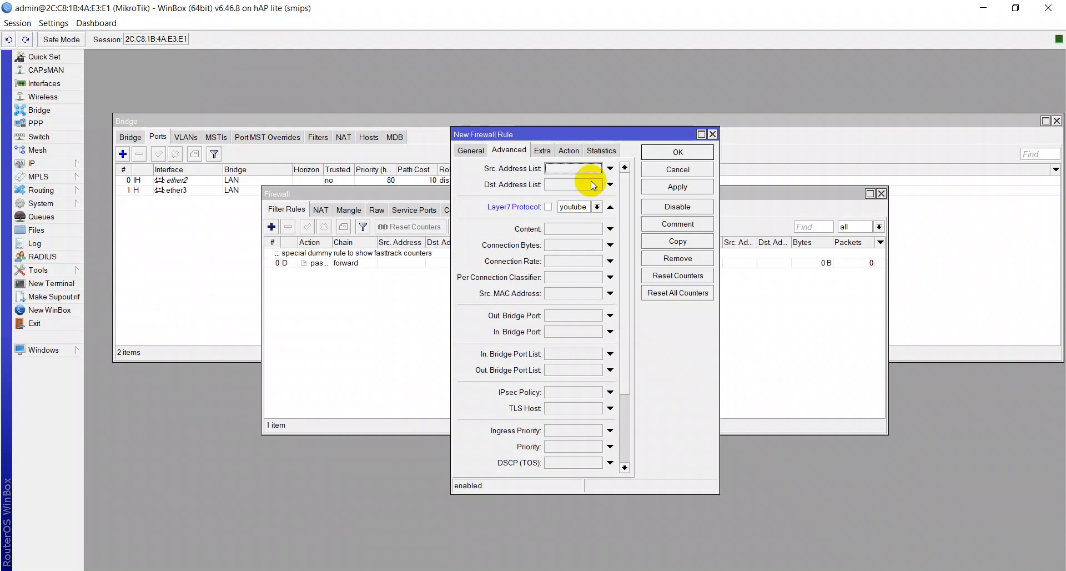
click(573, 155)
click(556, 168)
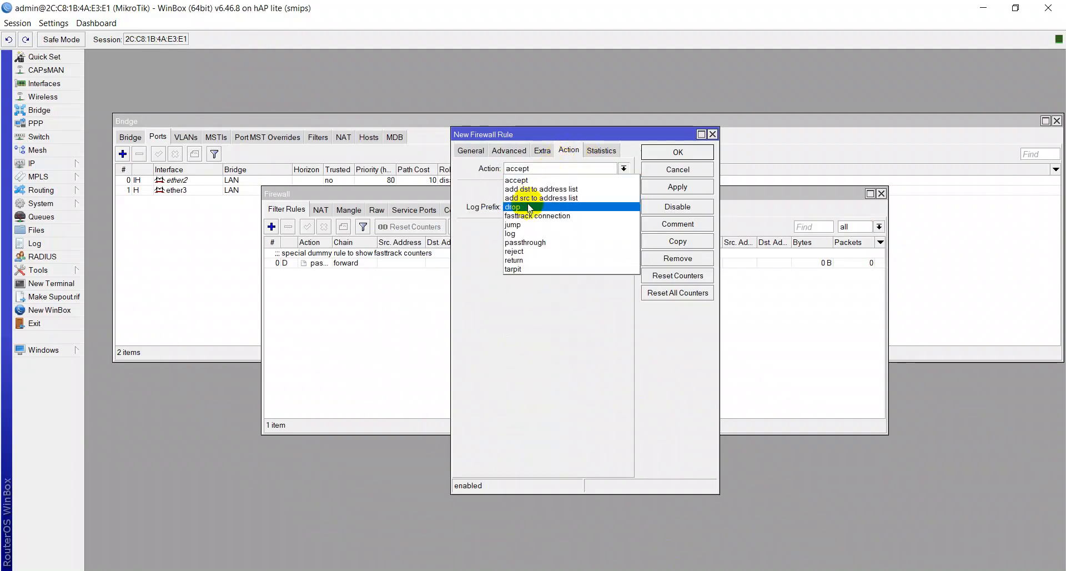
click(530, 209)
click(680, 187)
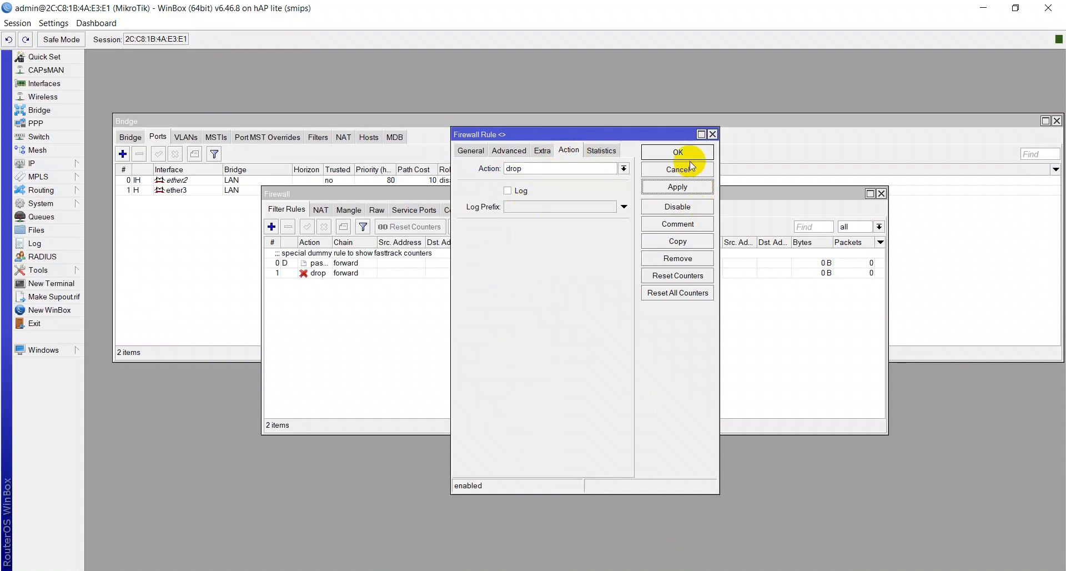
click(687, 153)
click(376, 273)
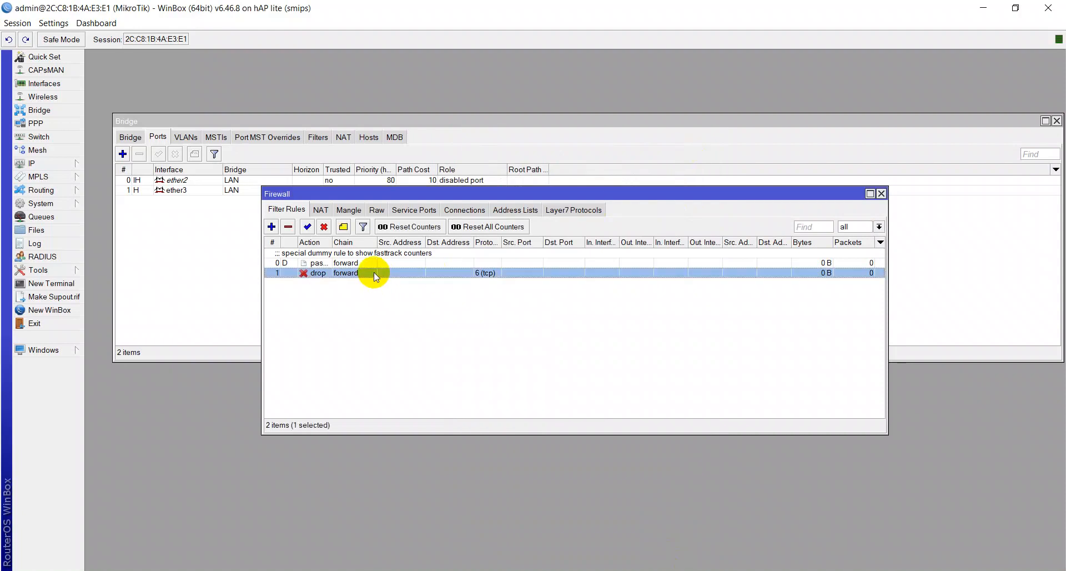
- Comment the forward drop rule as 'BLOKIR YOUTUBE'
right_click(374, 272)
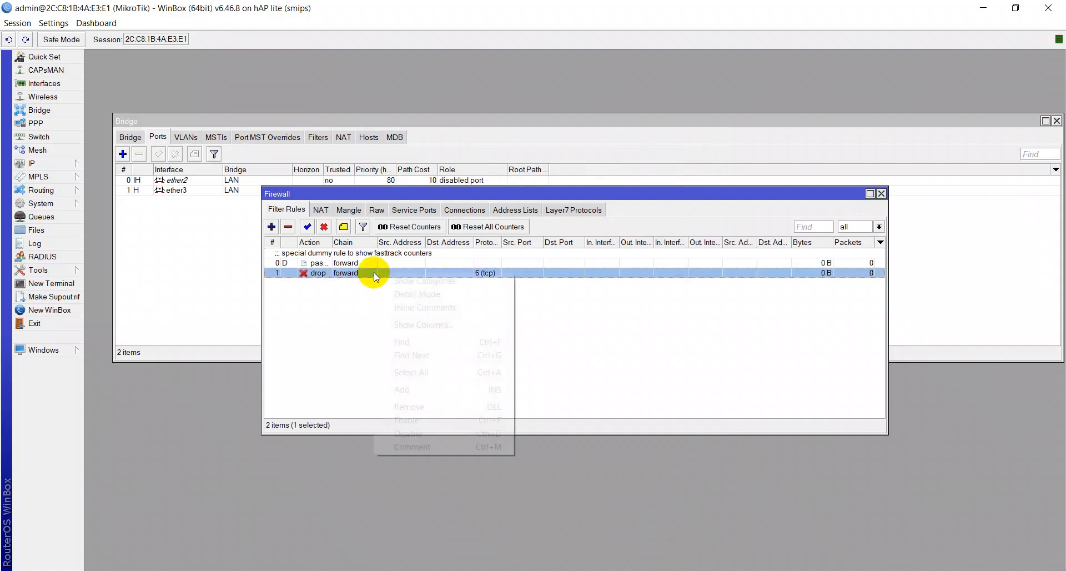
click(443, 448)
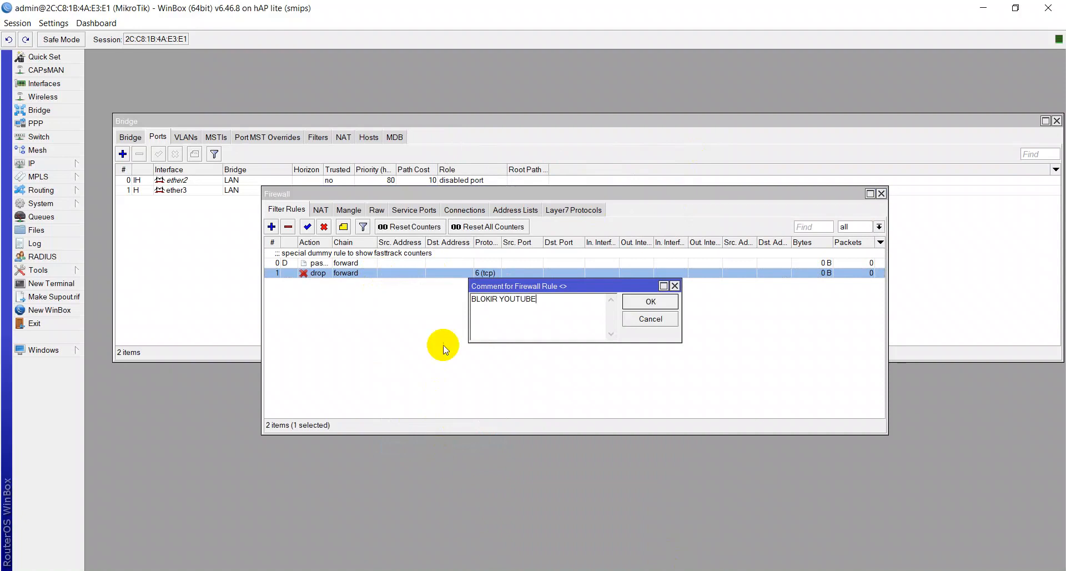
key(Return)
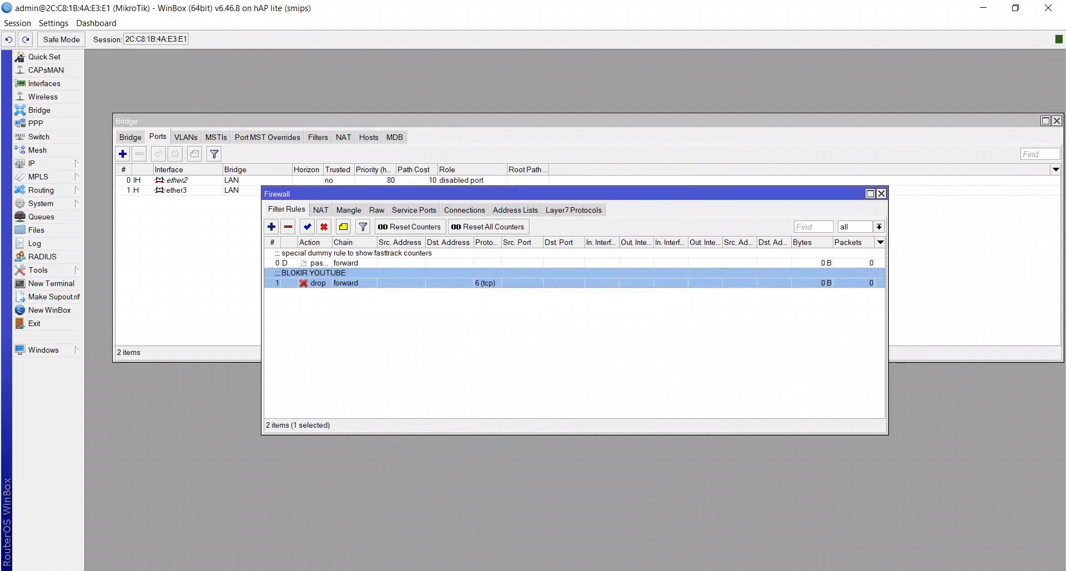
key(alt+Tab)
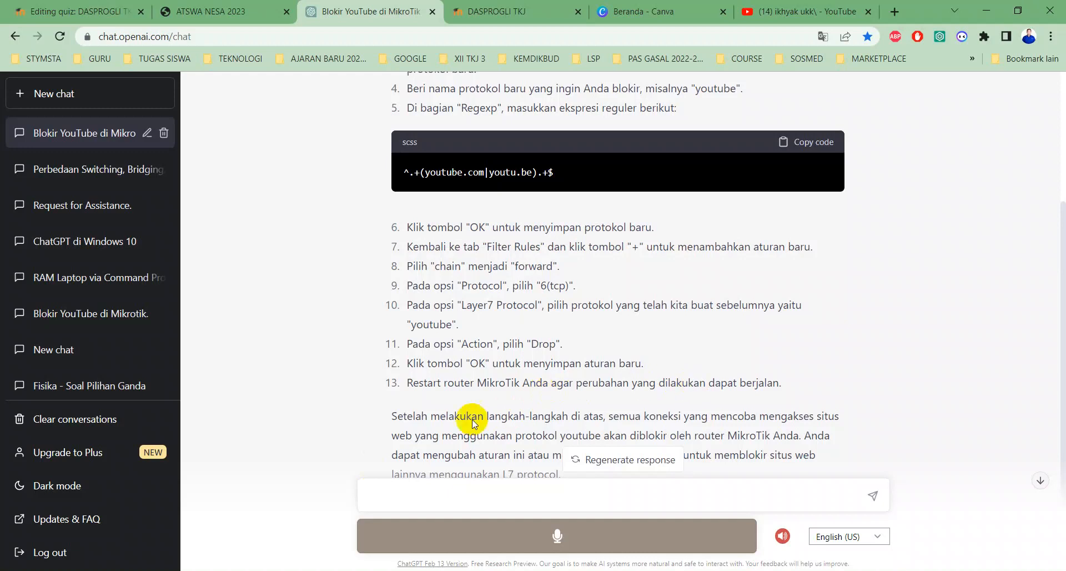
scroll(466, 406, down, 1)
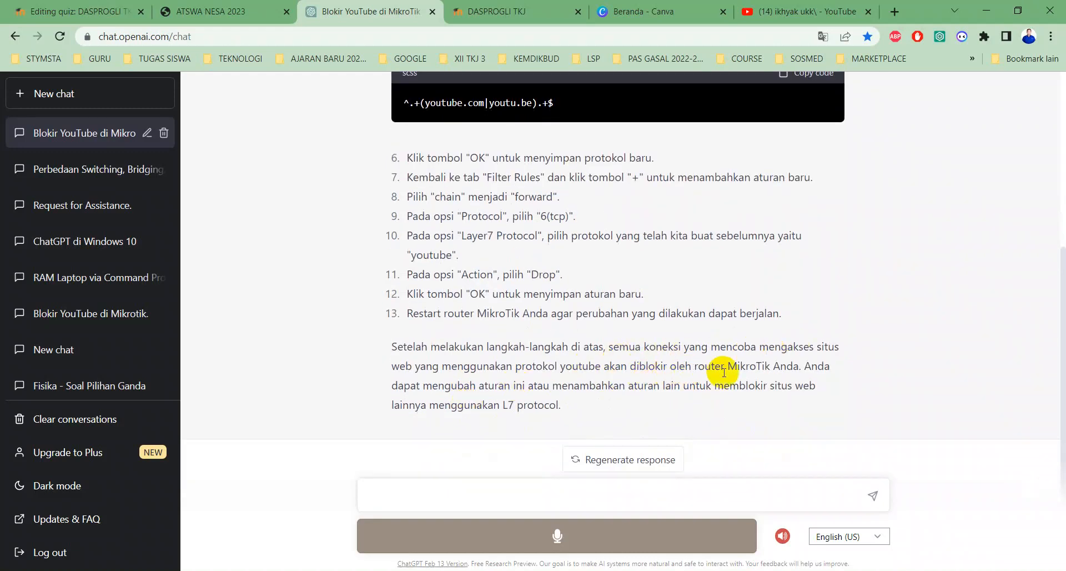
key(alt+Tab)
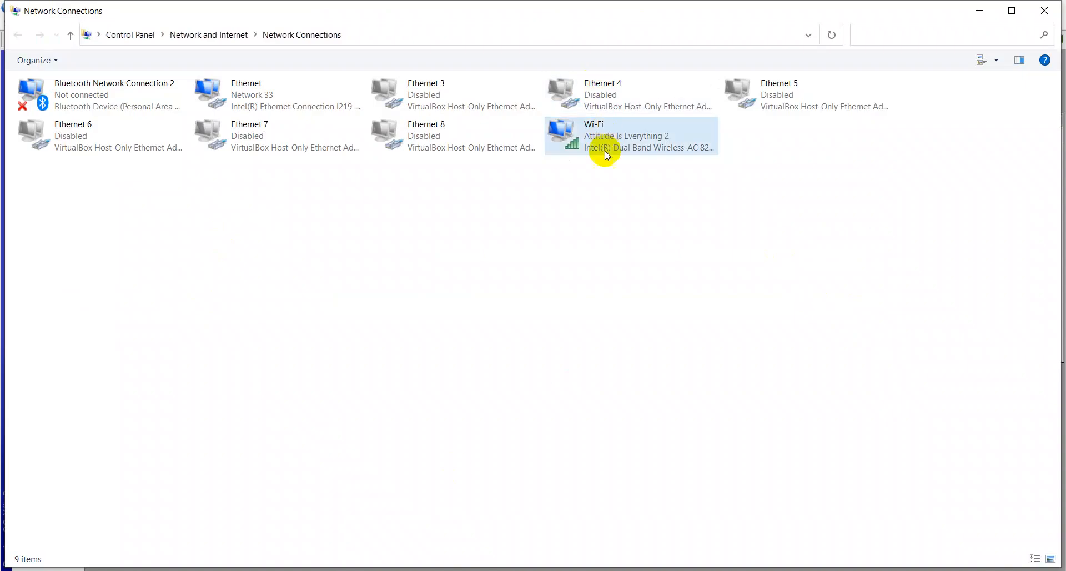
- Disable the Wi-Fi adapter, then review the Ethernet connection's status window and close it
right_click(605, 150)
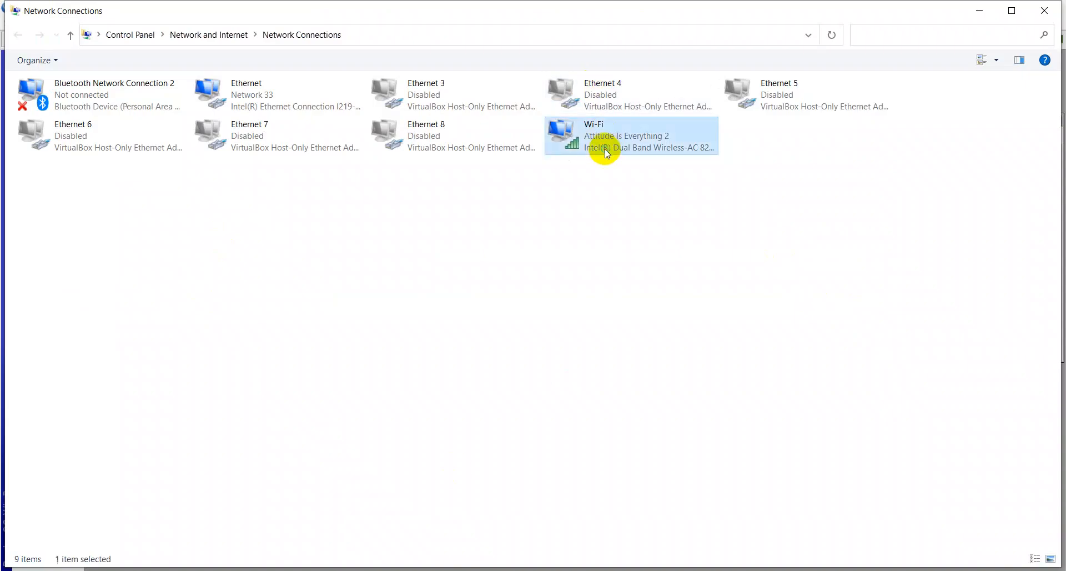
click(619, 160)
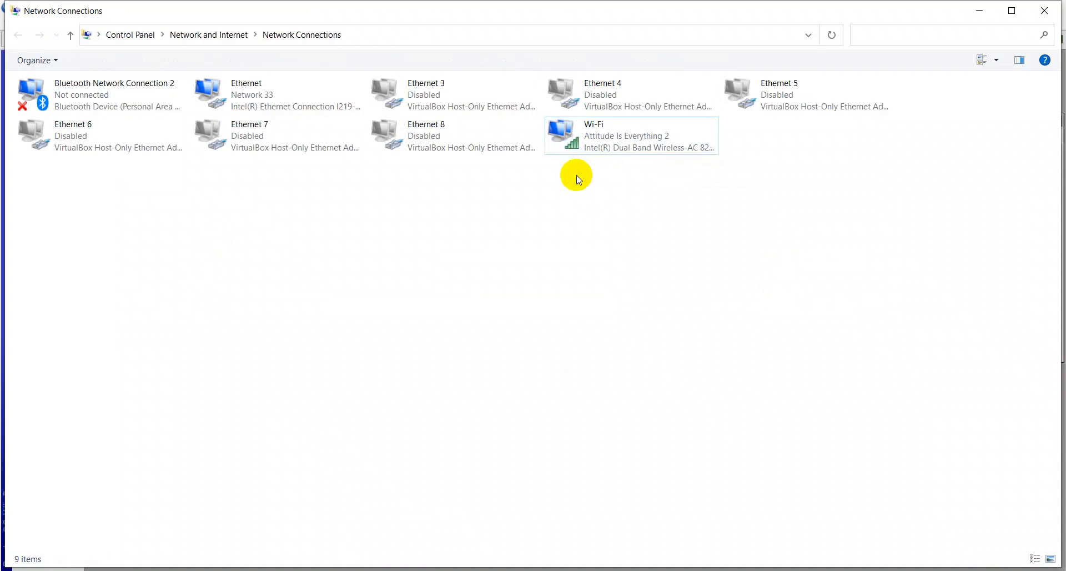
click(266, 110)
right_click(265, 109)
click(296, 137)
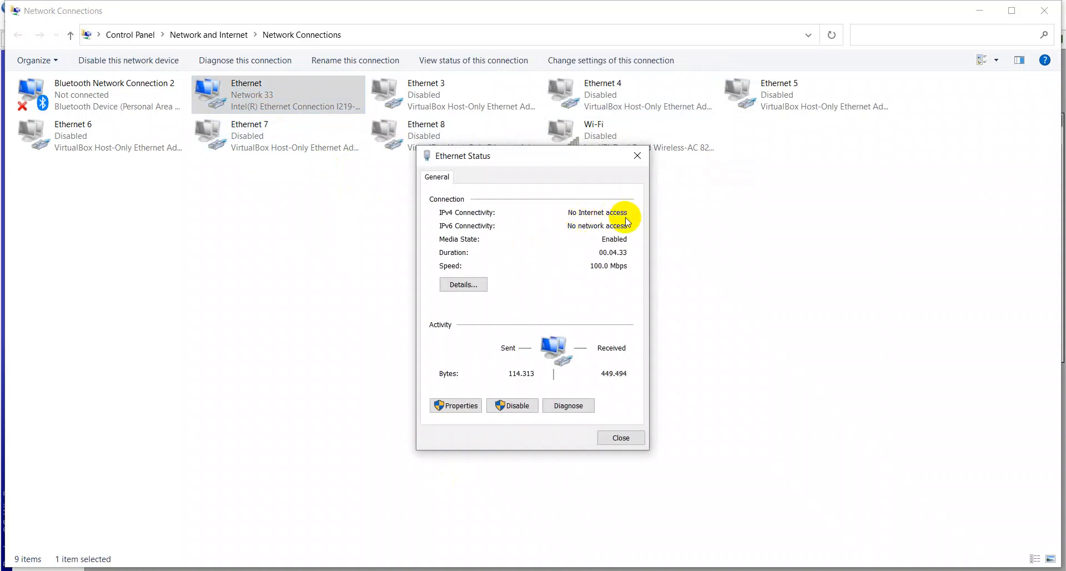
click(609, 439)
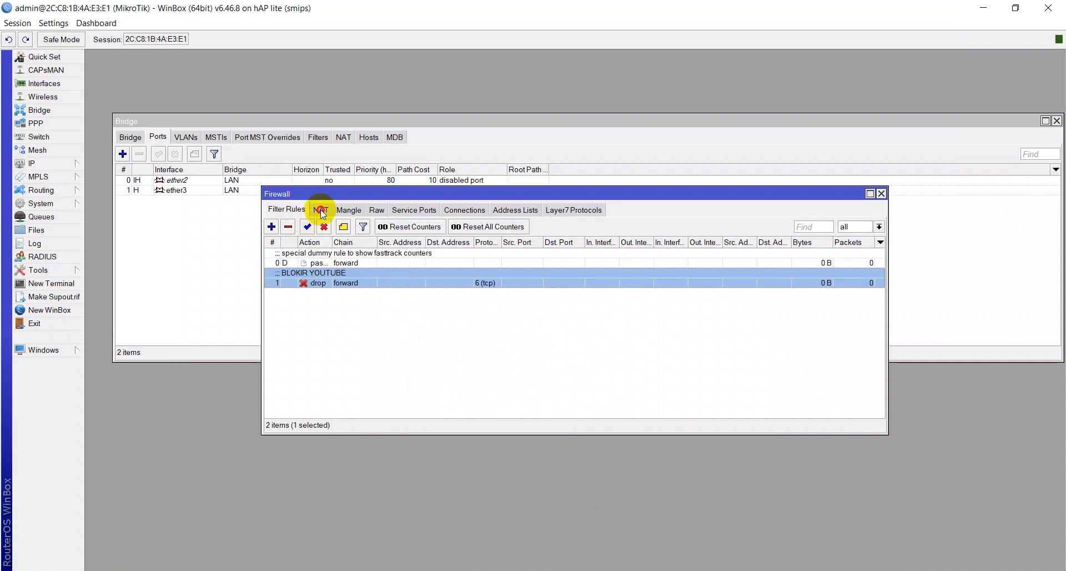
- Show WinBox's empty NAT list, then stop the router ping and clear the console with cls
click(321, 210)
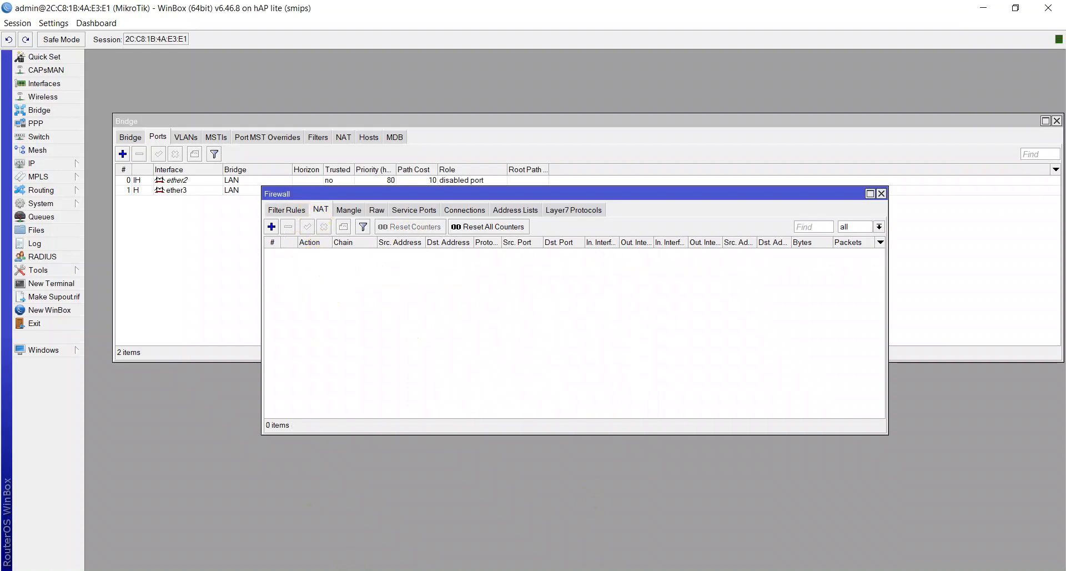
key(alt+Tab)
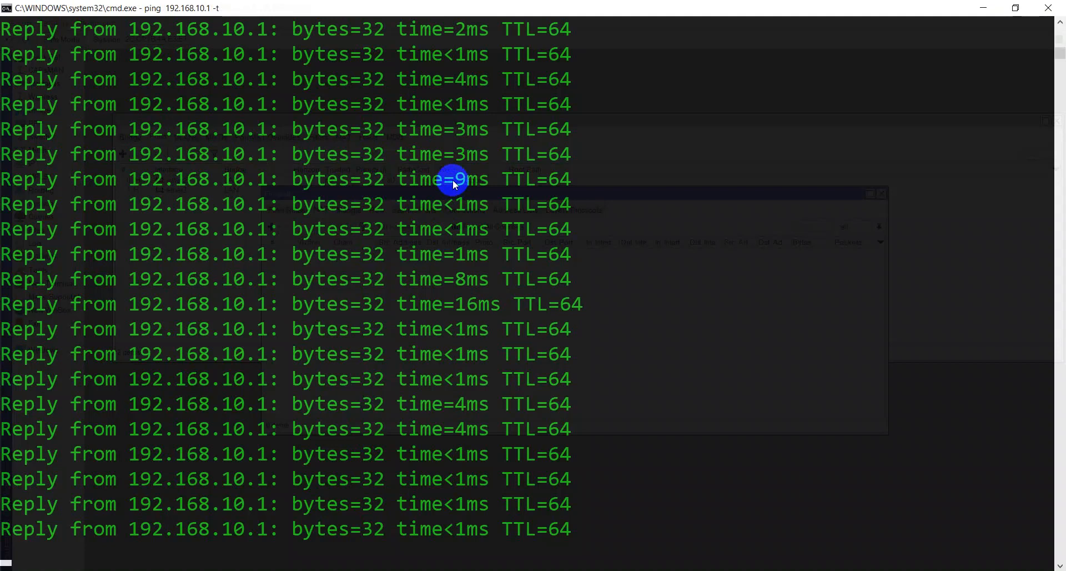
key(ctrl+c)
text(cls)
key(Return)
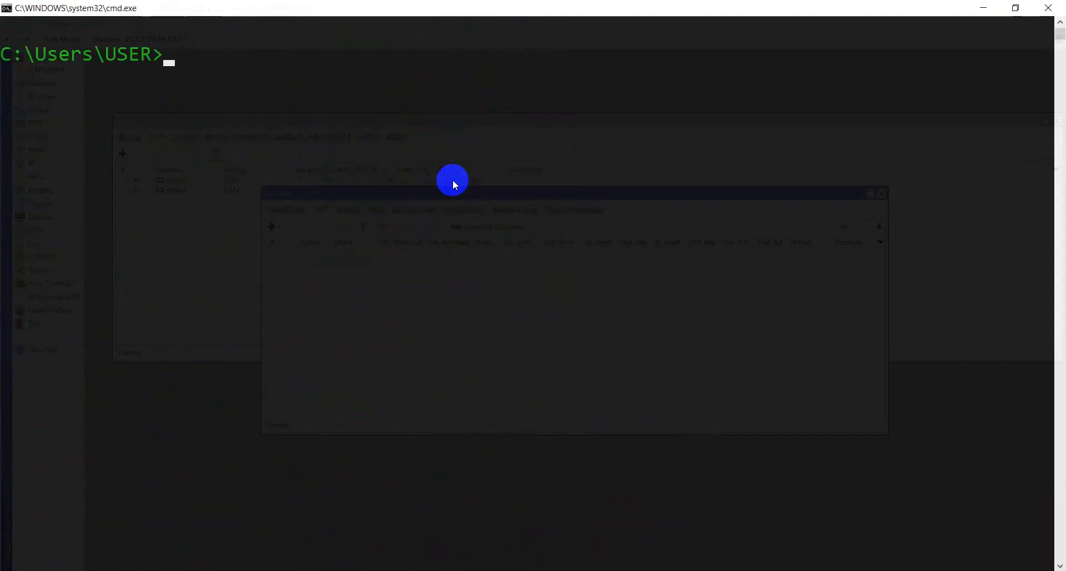
- Ping 8.8.4.4 and google.com, confirming neither is reachable yet
text(ping 8.8.)
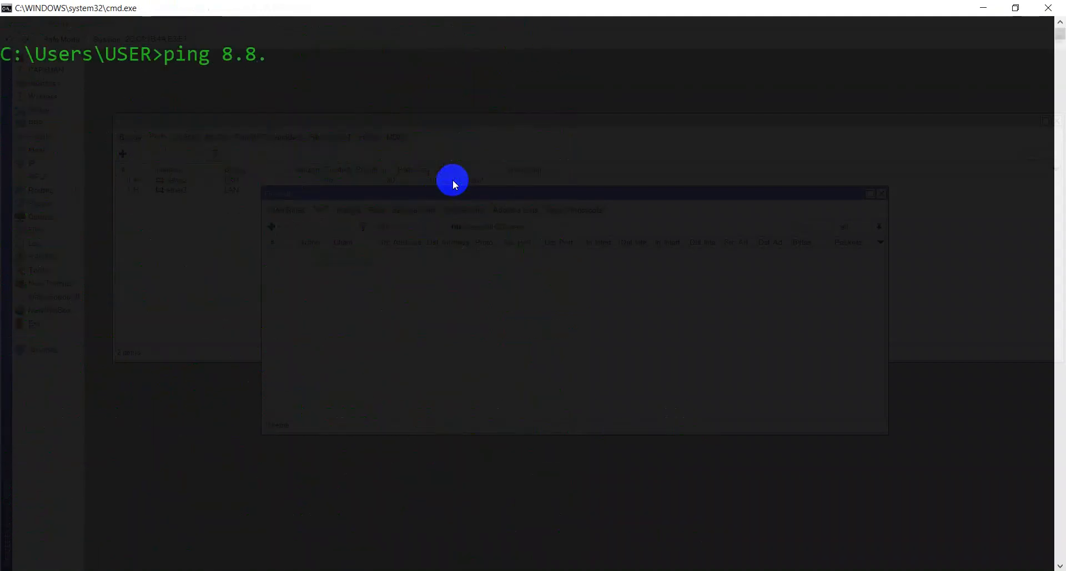
text(4.4)
key(Return)
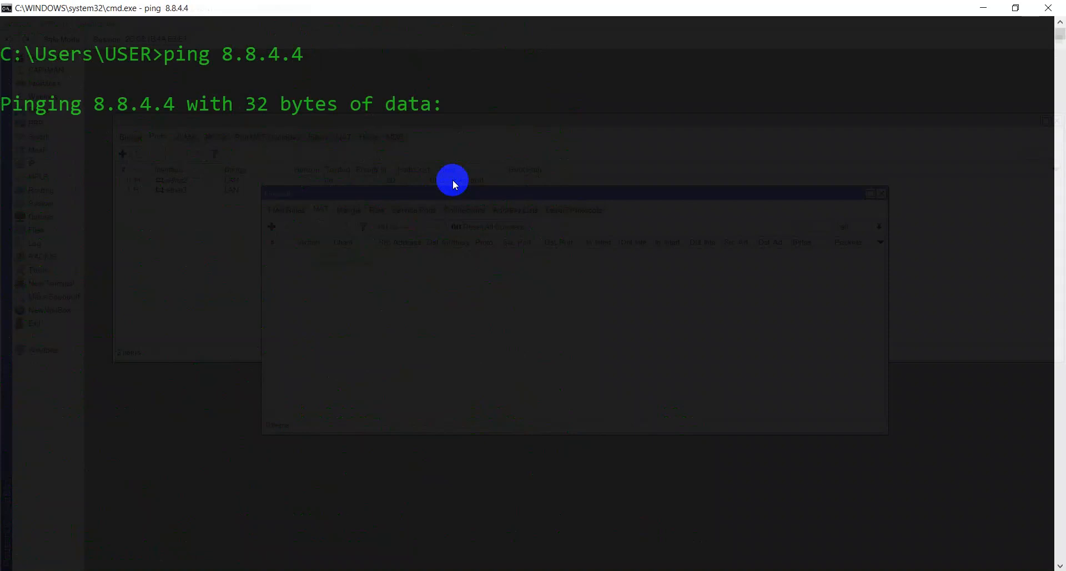
key(ctrl+c)
text(ping go)
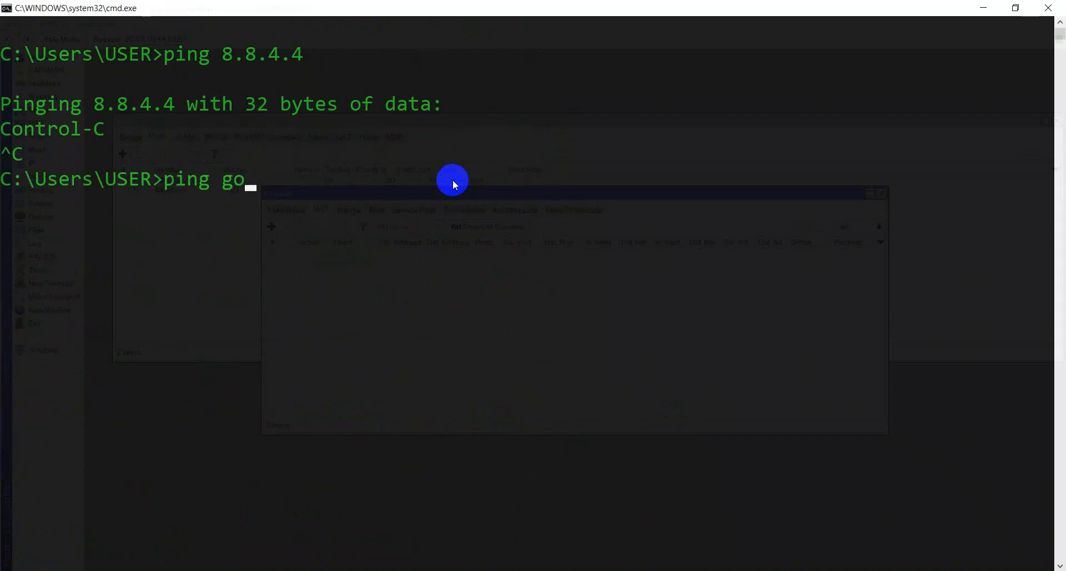
text(ogle.com)
key(Return)
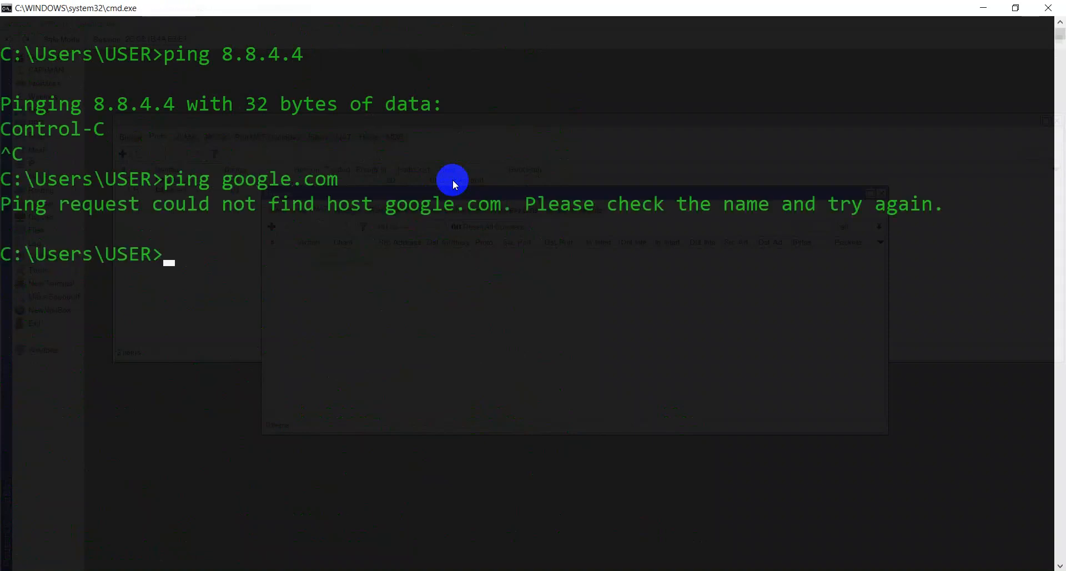
key(alt+Tab)
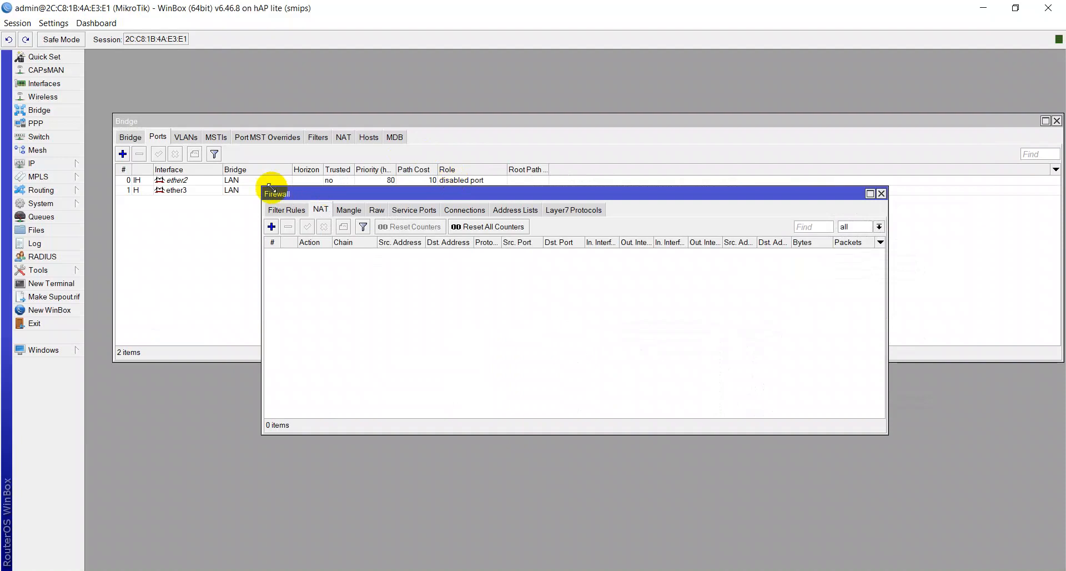
- Check the DHCP client status on ether1
click(29, 164)
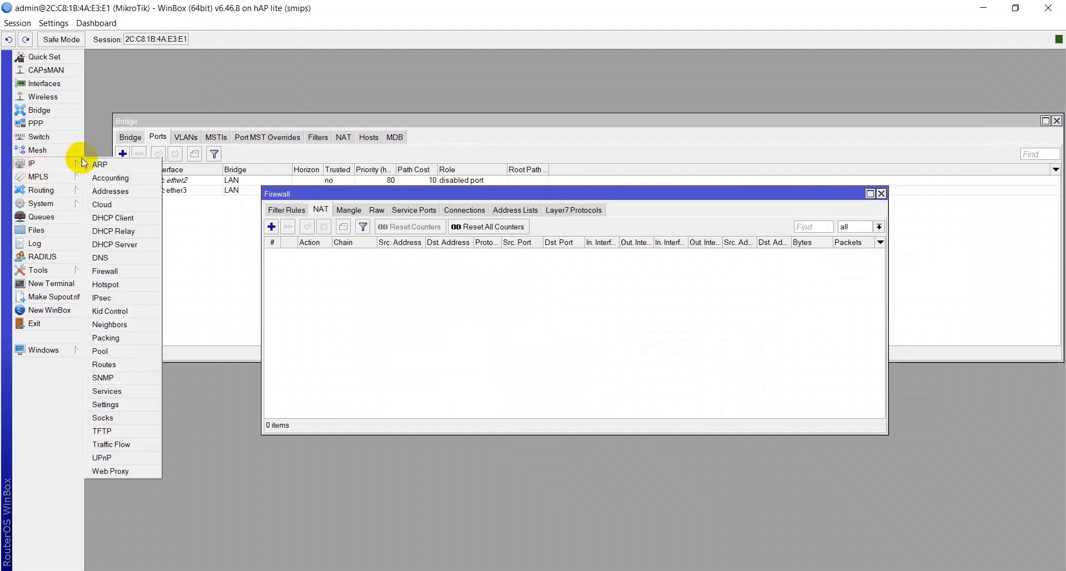
click(112, 219)
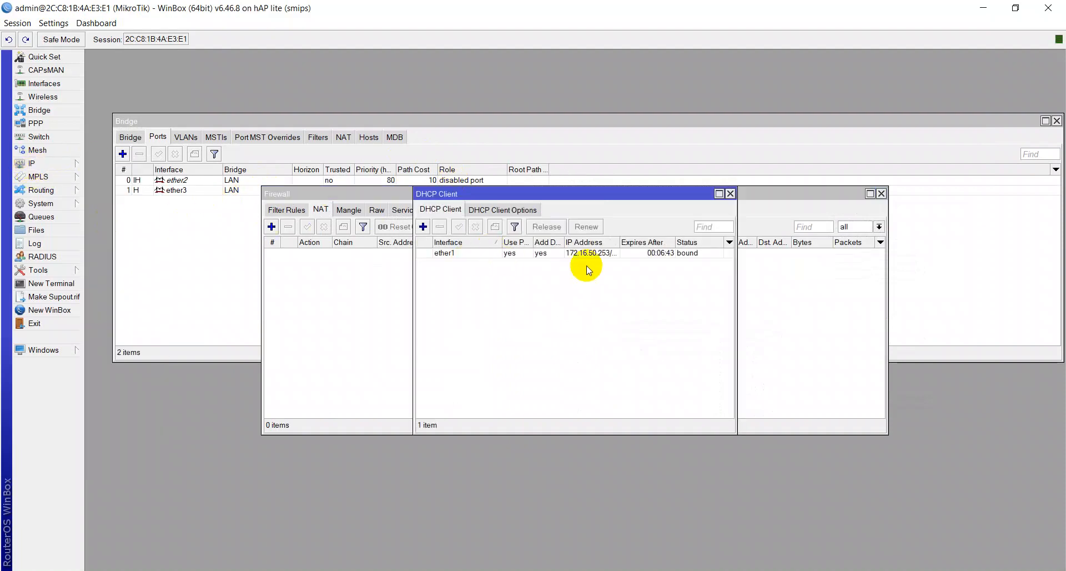
key(Escape)
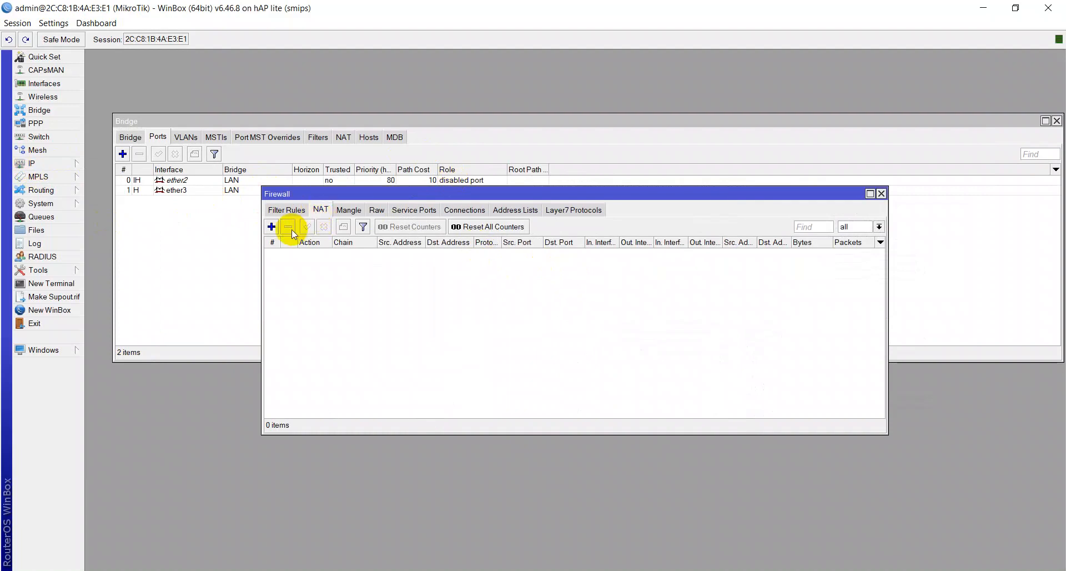
- Add a srcnat NAT rule with out interface ether1 and action masquerade
click(271, 227)
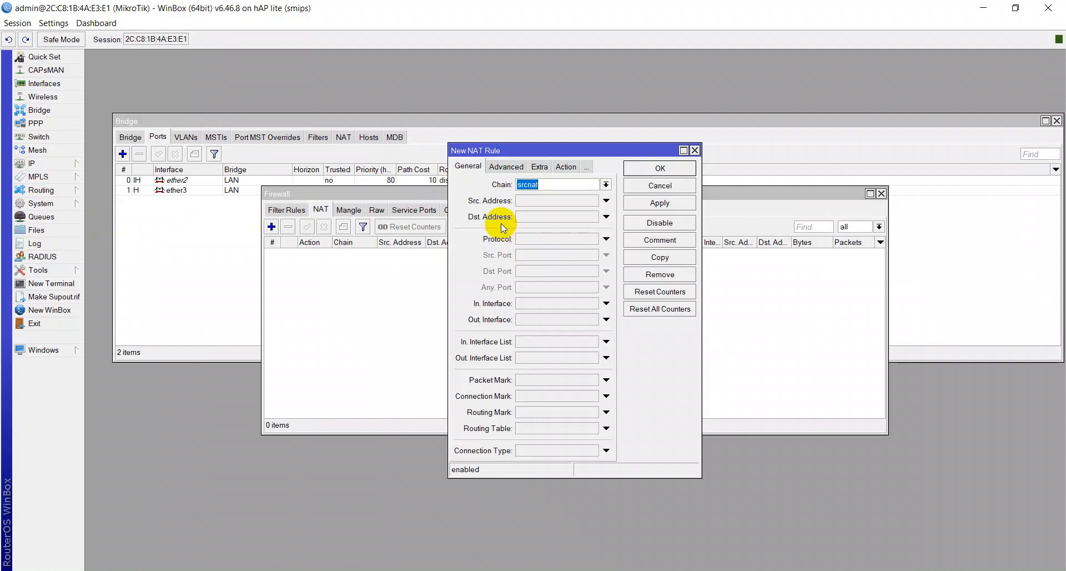
click(524, 314)
click(542, 322)
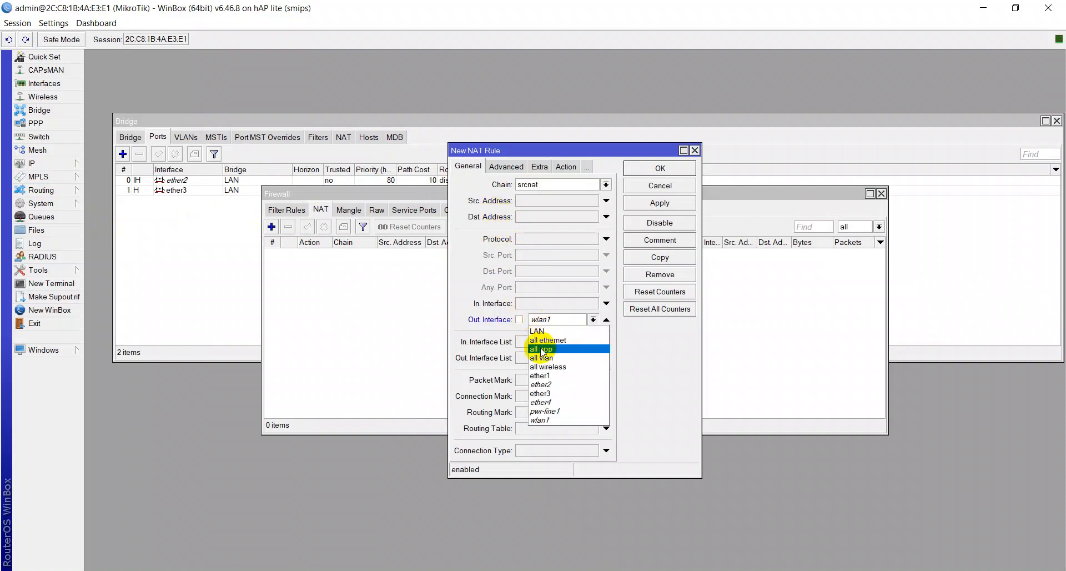
click(540, 375)
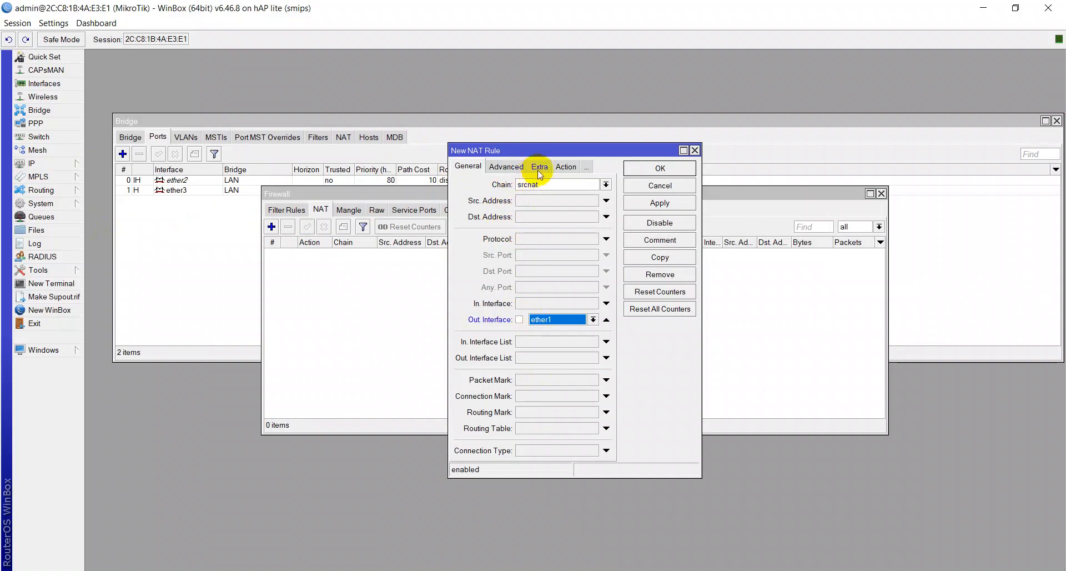
click(562, 168)
click(571, 185)
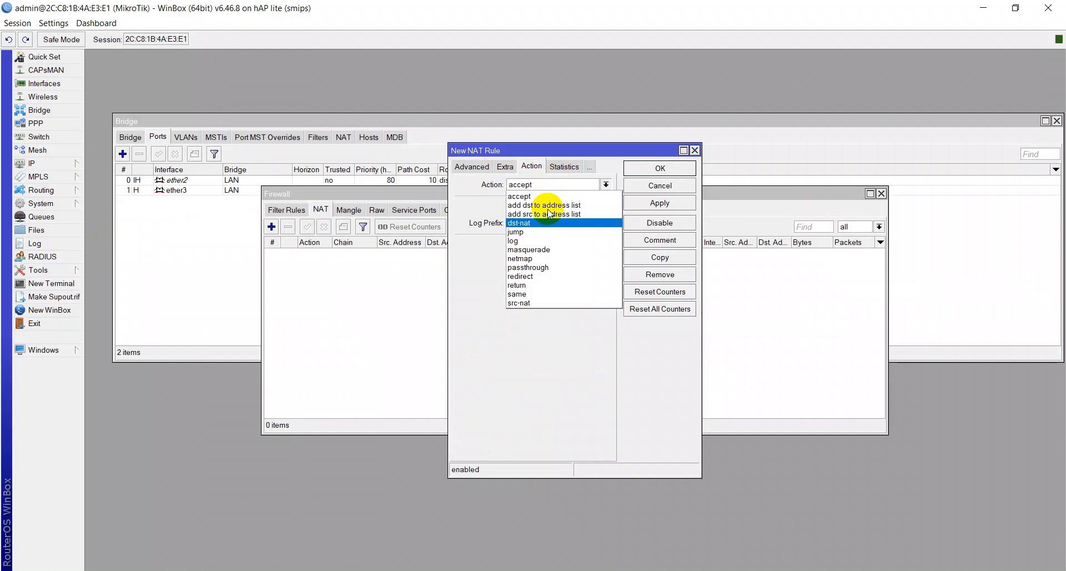
click(542, 251)
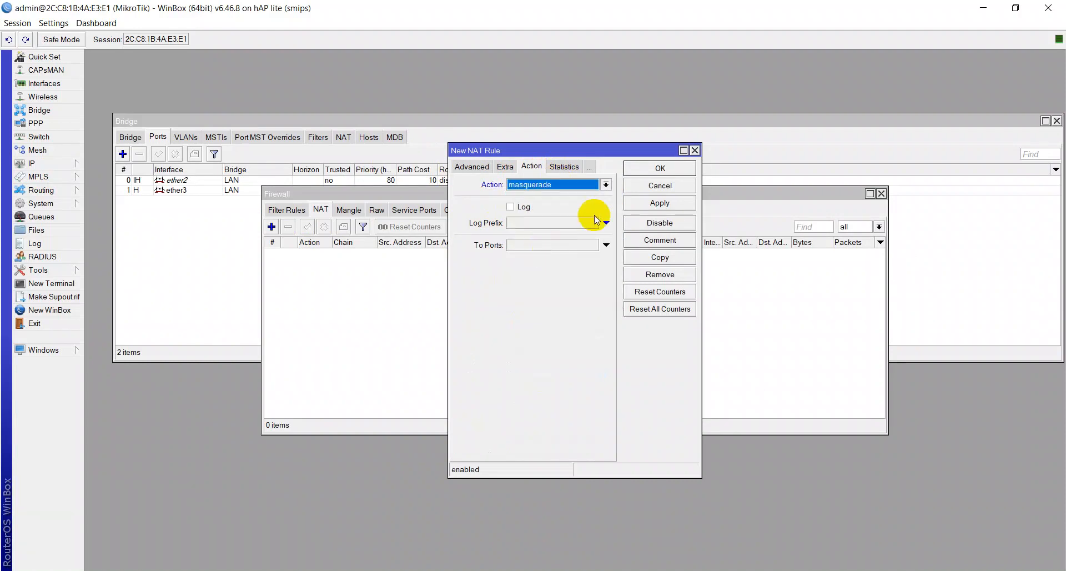
click(638, 203)
click(638, 167)
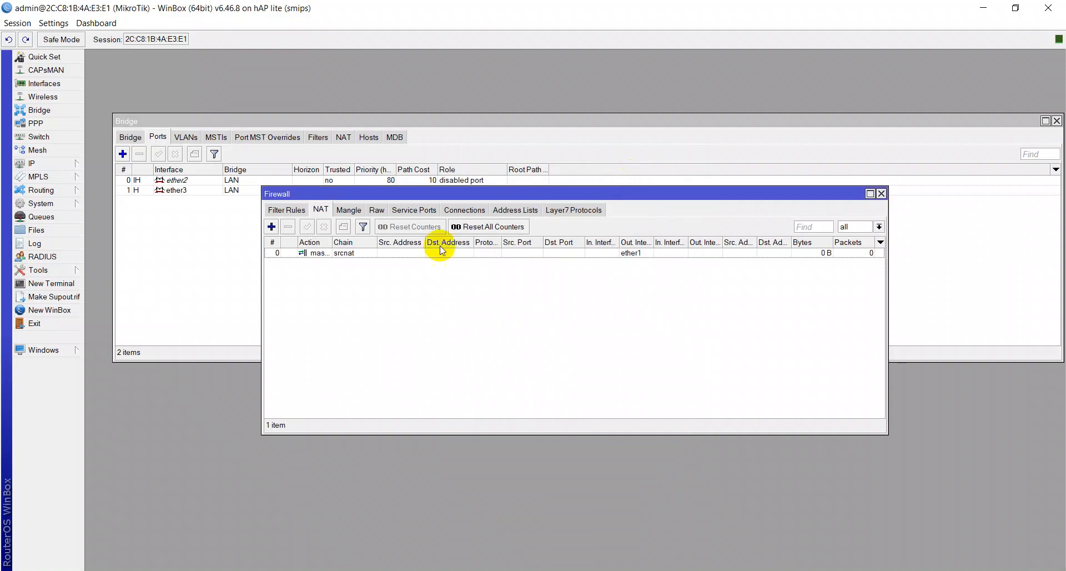
- Comment the masquerade rule 'INTERNET GATEWAY' and close the Firewall window
click(311, 253)
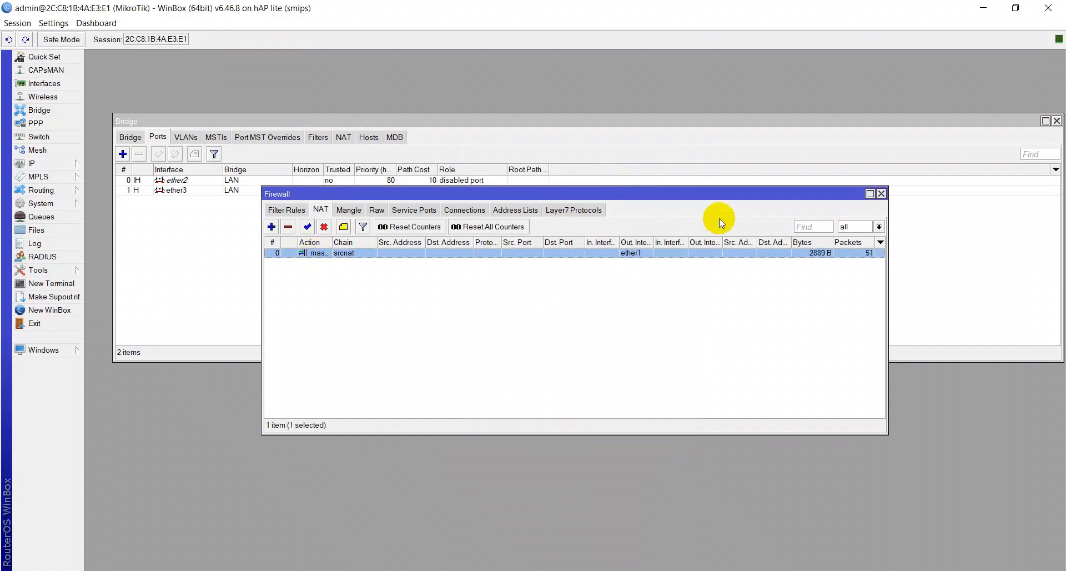
key(ctrl+m)
text(i)
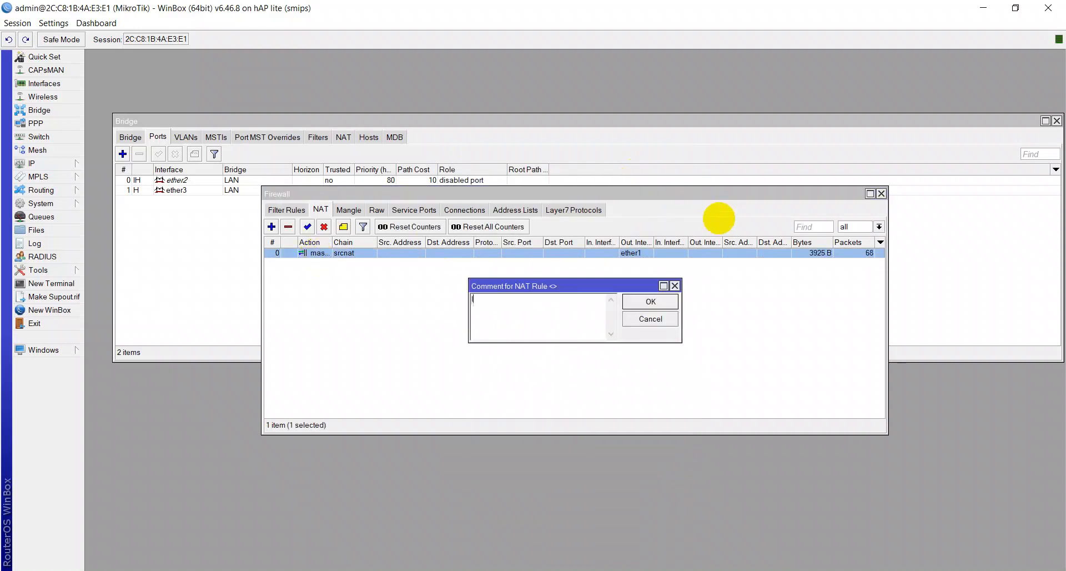
text(NTERNET GATEWAY)
key(Return)
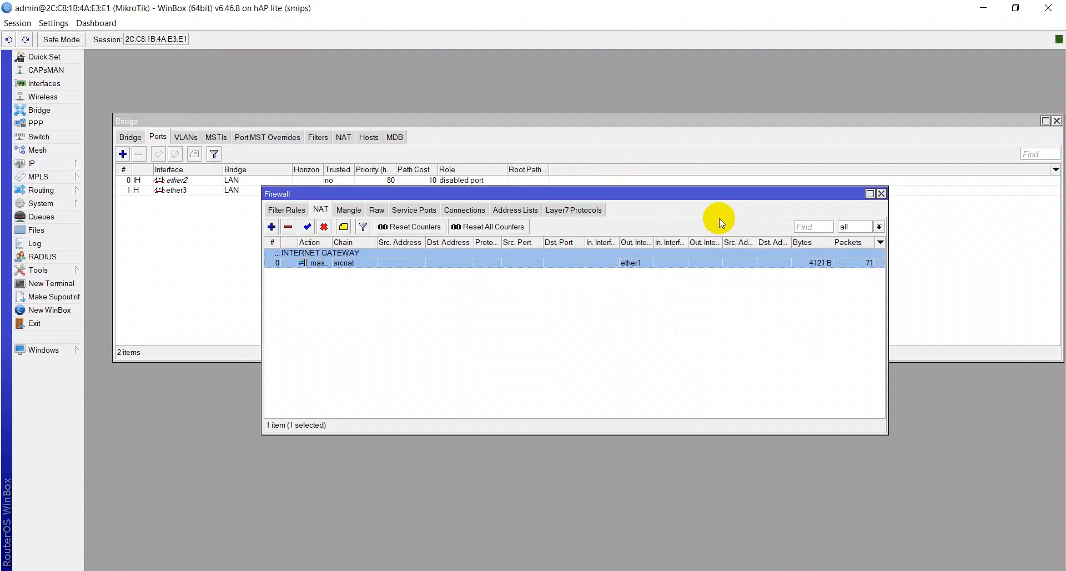
click(882, 194)
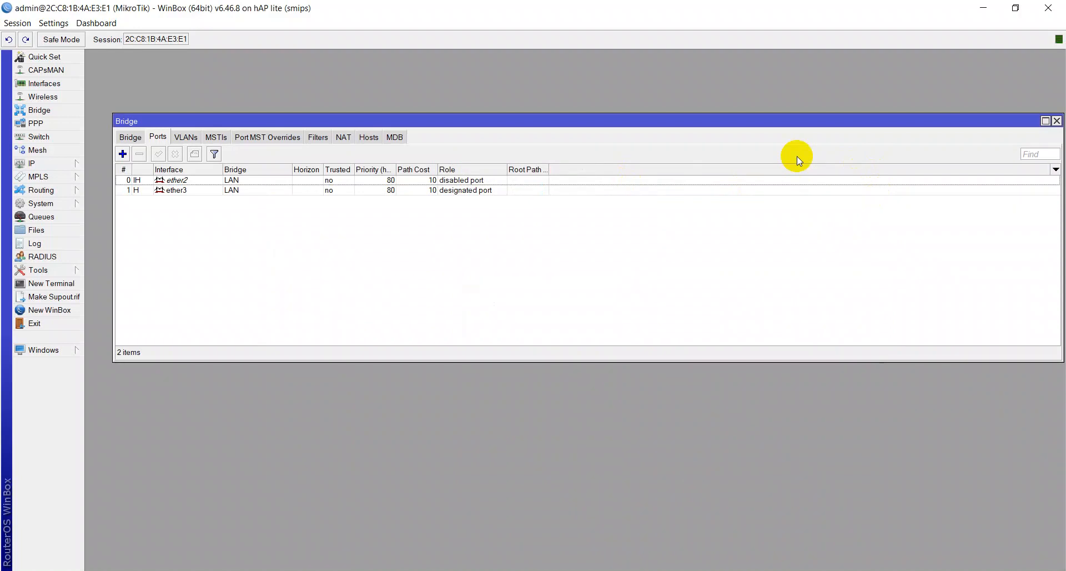
- Rerun the pings to 8.8.4.4 and google.com, now getting replies, clearing the console after each
click(490, 570)
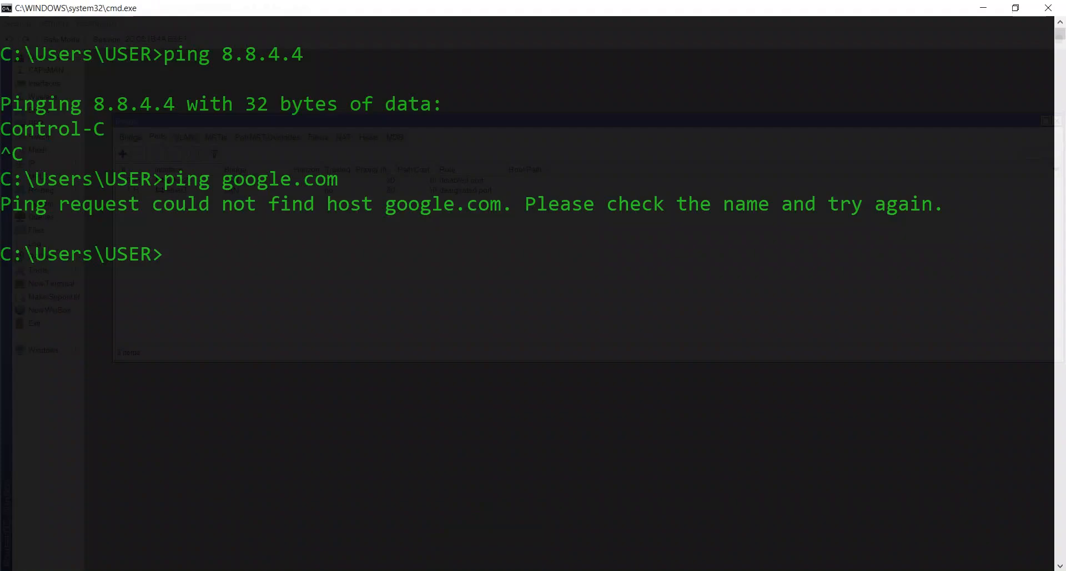
key(Up)
key(Up)
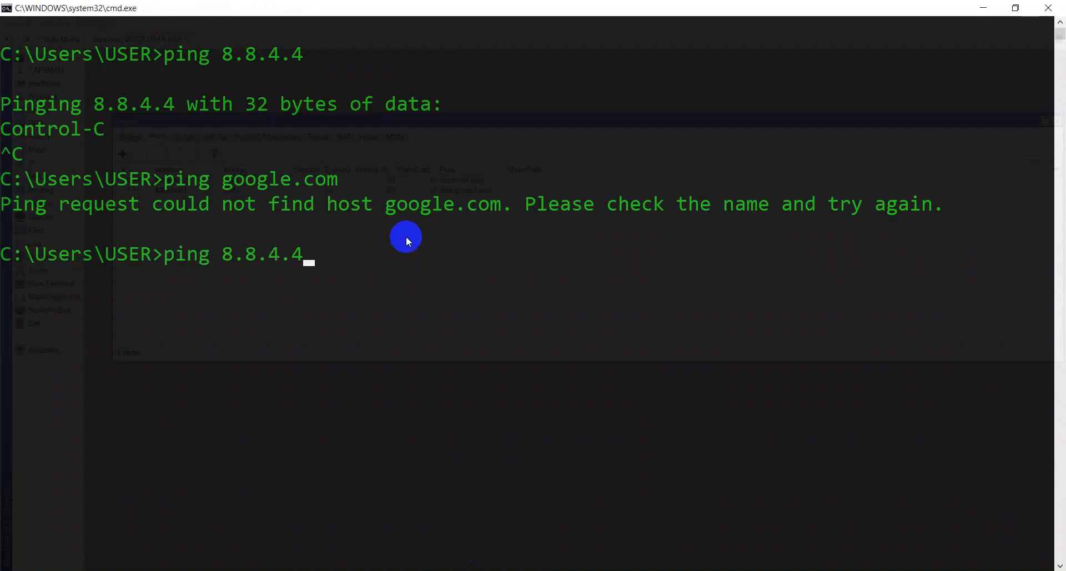
key(Return)
key(ctrl+c)
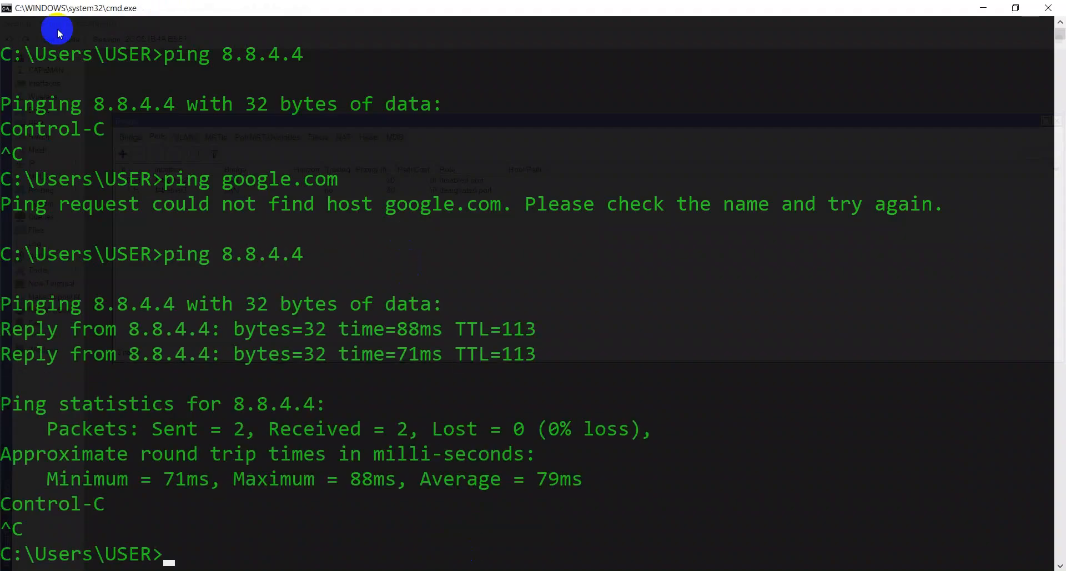
text(cls)
key(Return)
key(Up)
key(Up)
key(Up)
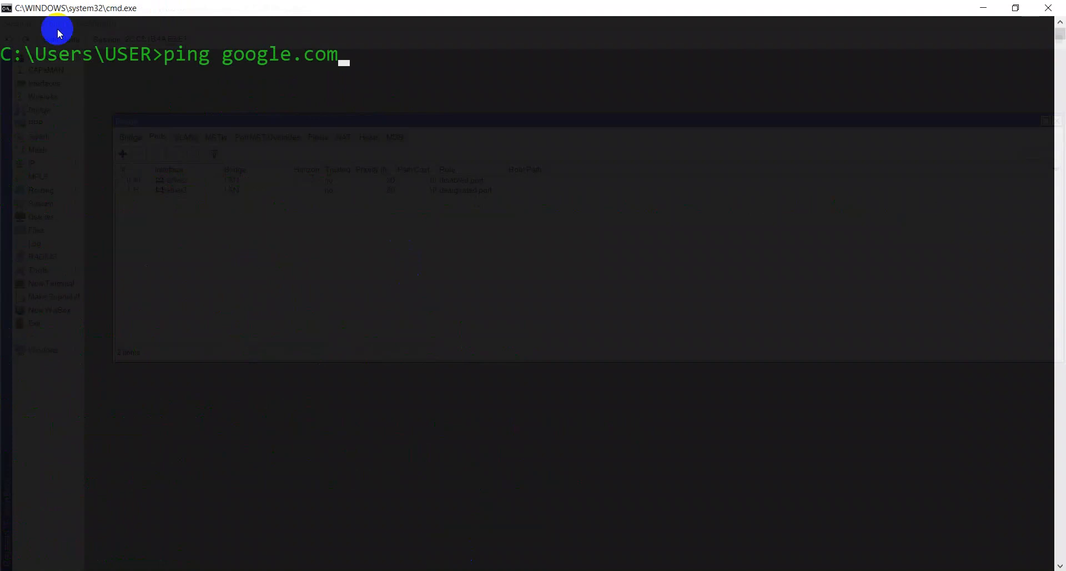
key(Return)
key(ctrl+c)
text(cls)
key(Return)
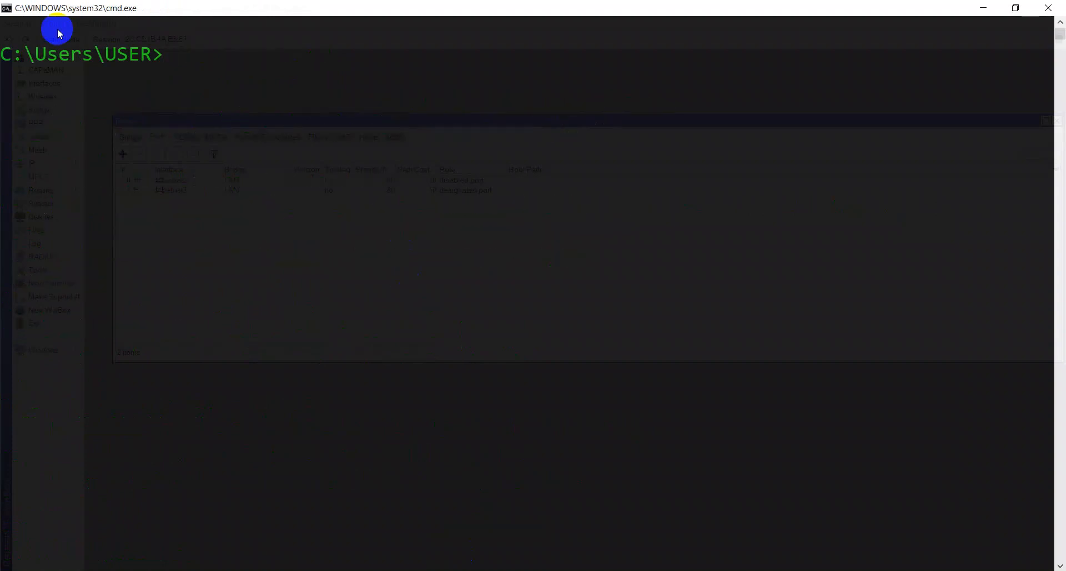
- Close WinBox's Bridge window and open IP > Firewall
click(659, 570)
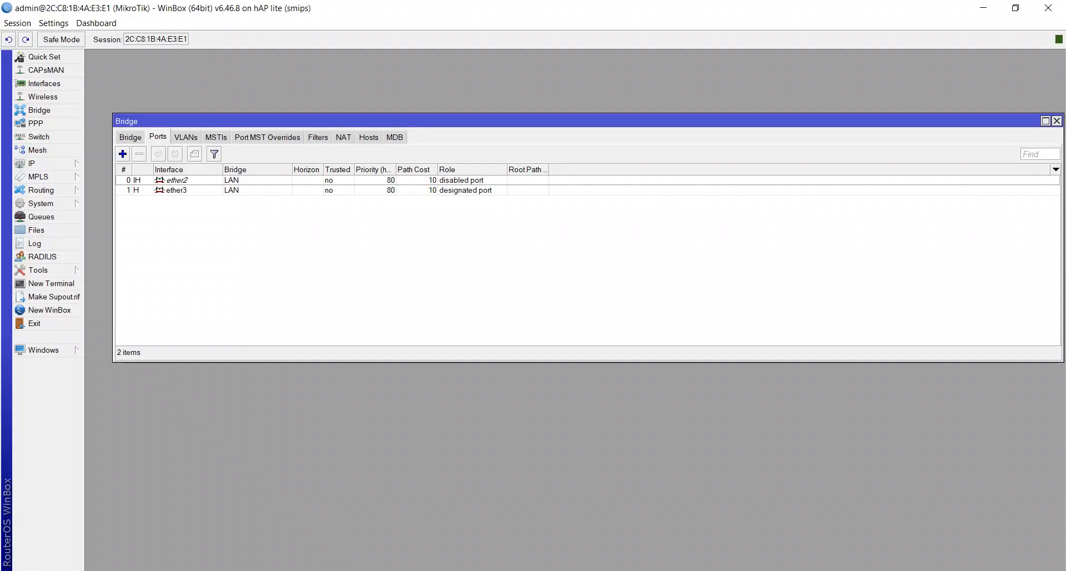
key(Escape)
click(48, 162)
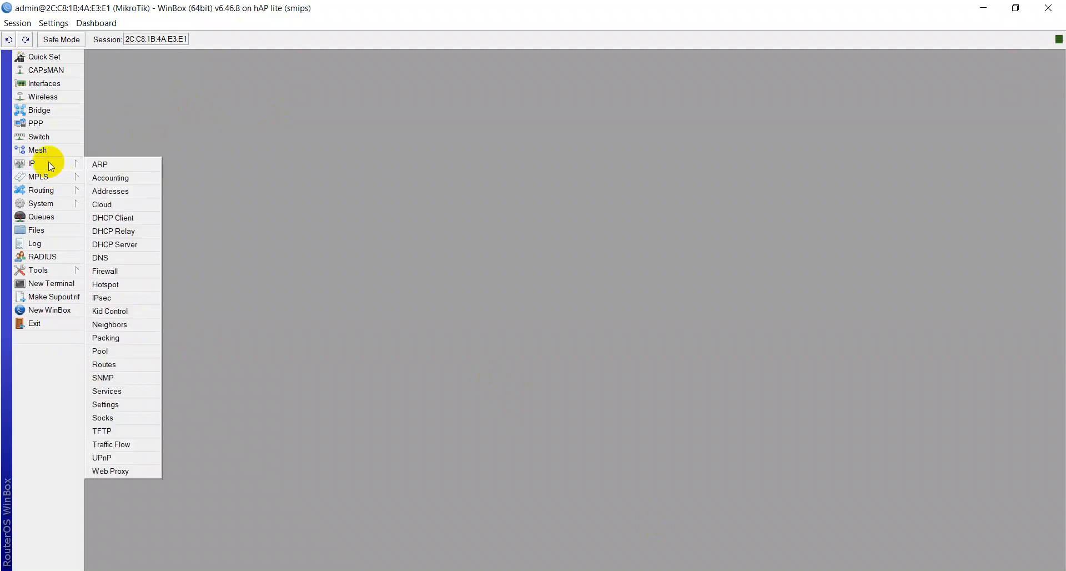
click(114, 272)
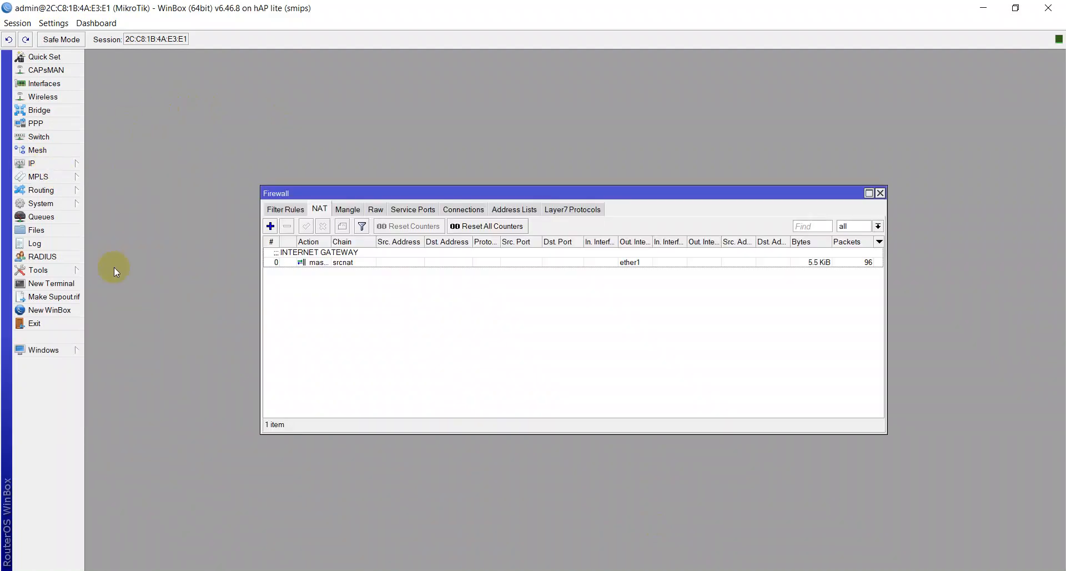
key(alt+Tab)
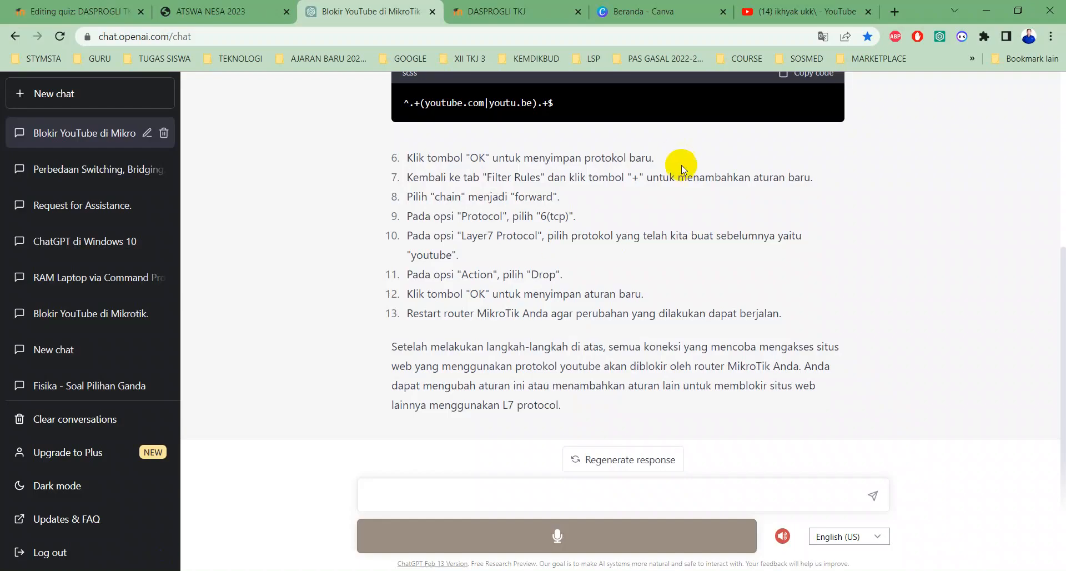
scroll(530, 190, up, 5)
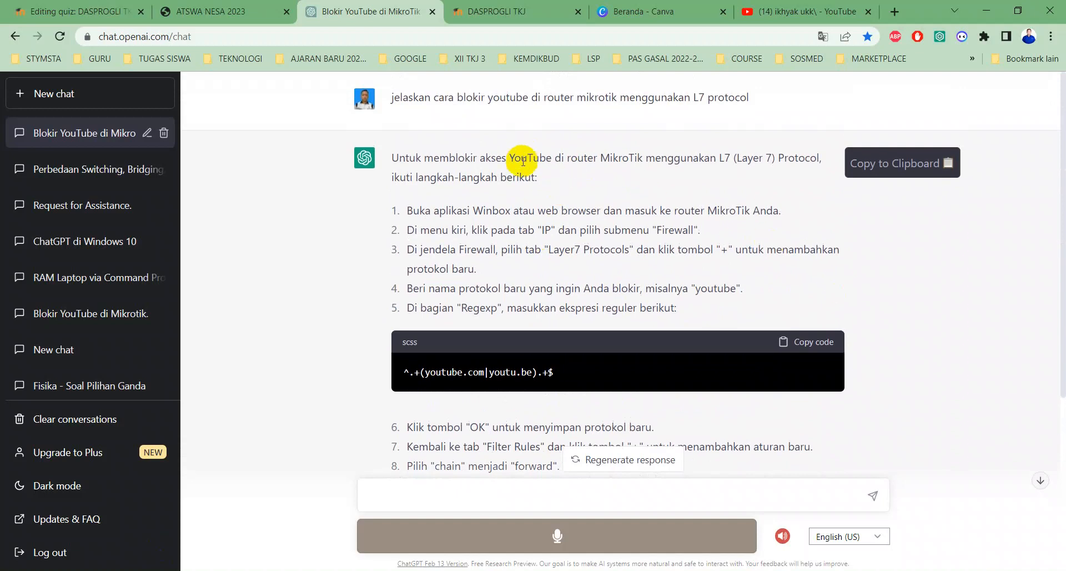
key(alt+Tab)
key(alt+Tab)
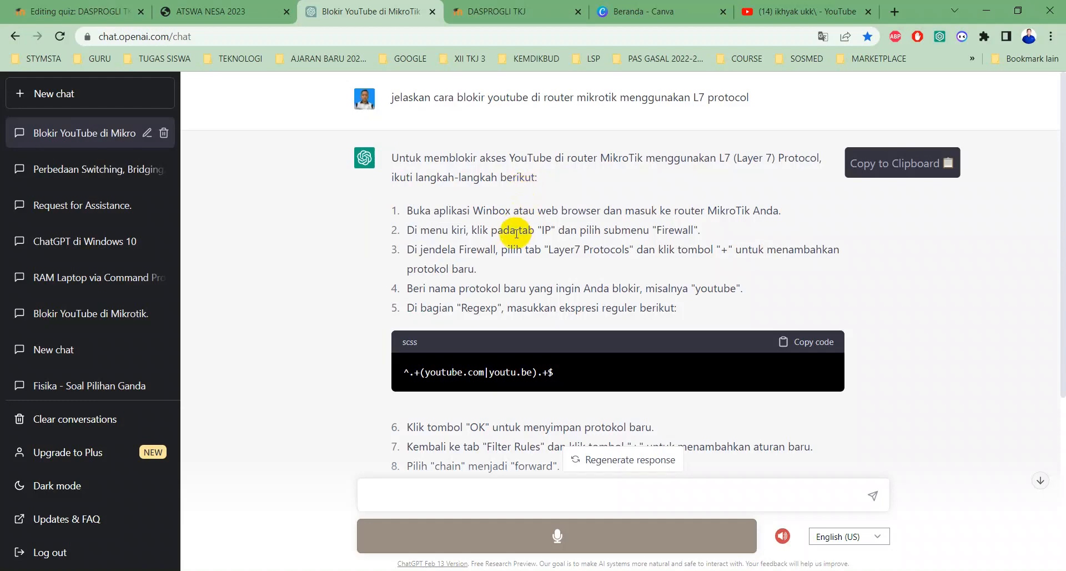
scroll(509, 222, down, 1)
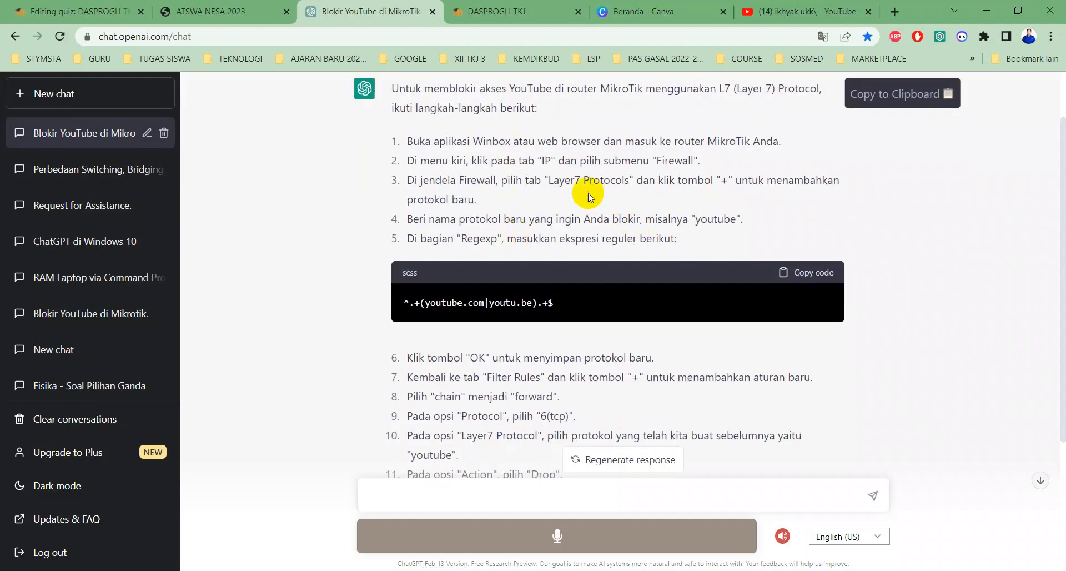
scroll(552, 209, down, 1)
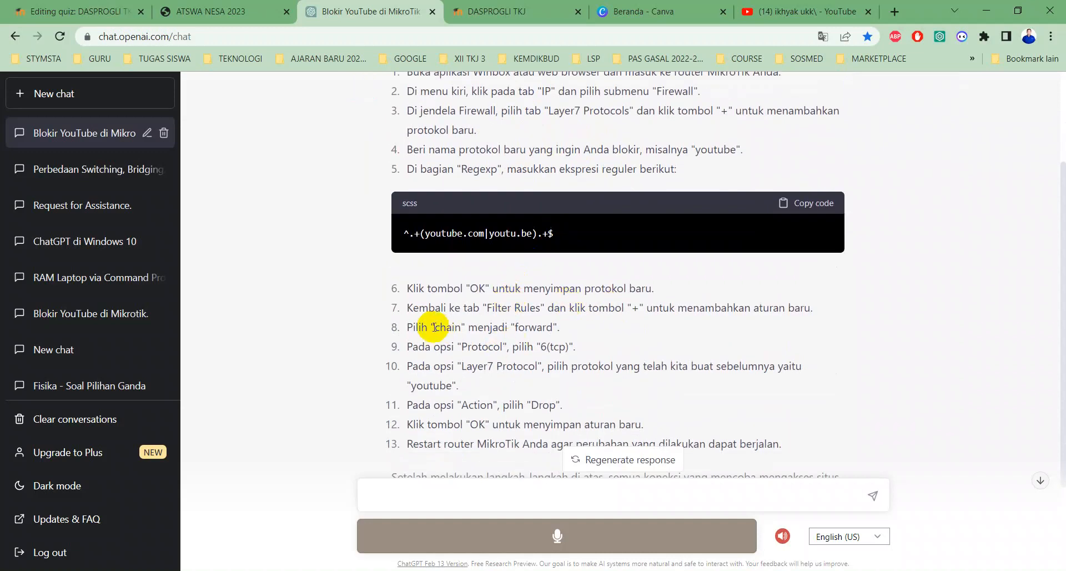
key(ctrl+m)
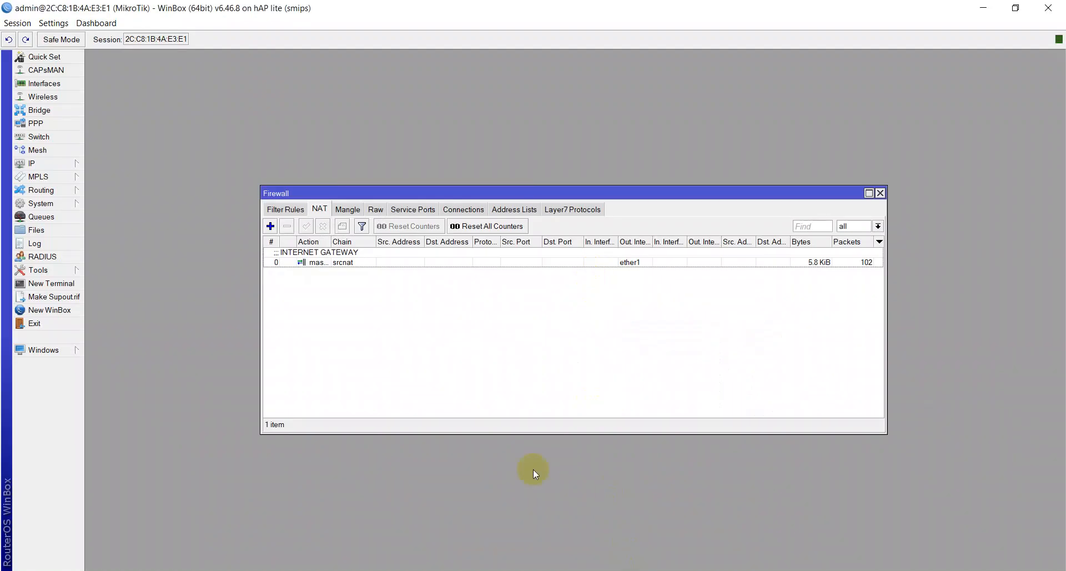
- Set the INTERNET GATEWAY masquerade rule's Protocol to 6 (tcp) and save it
double_click(357, 262)
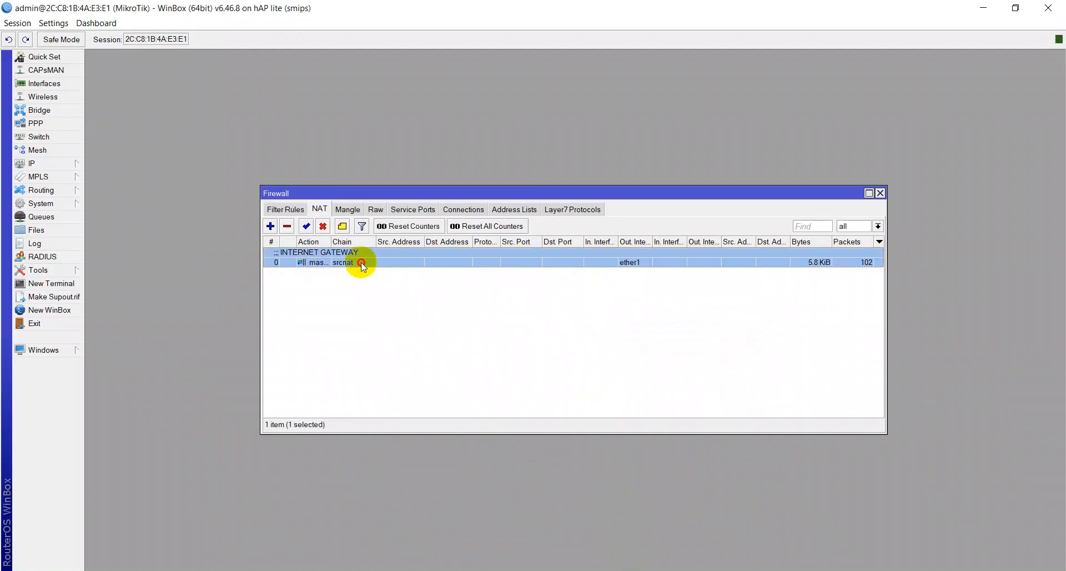
click(471, 166)
click(467, 165)
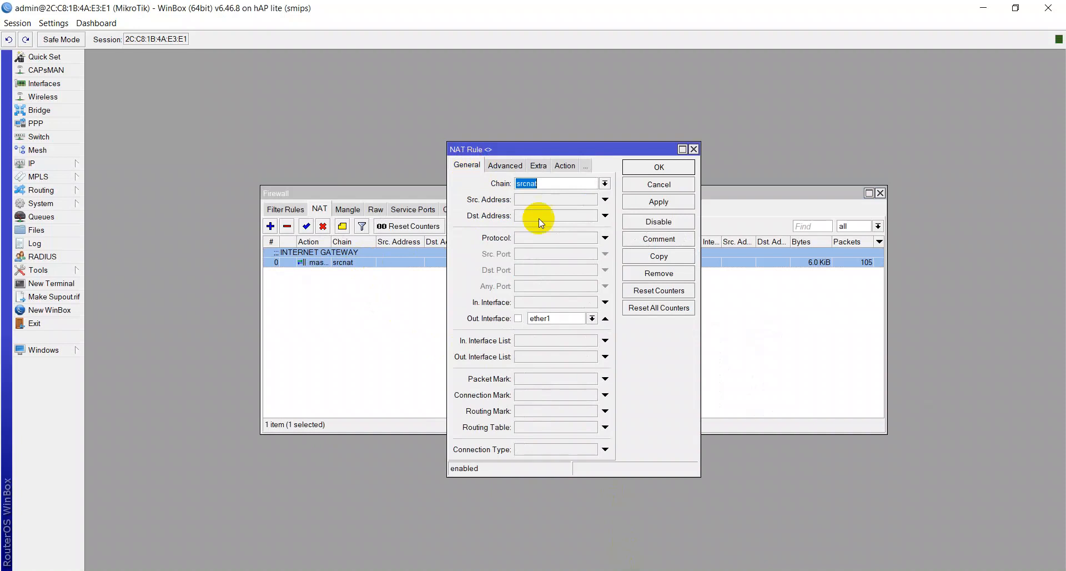
click(605, 239)
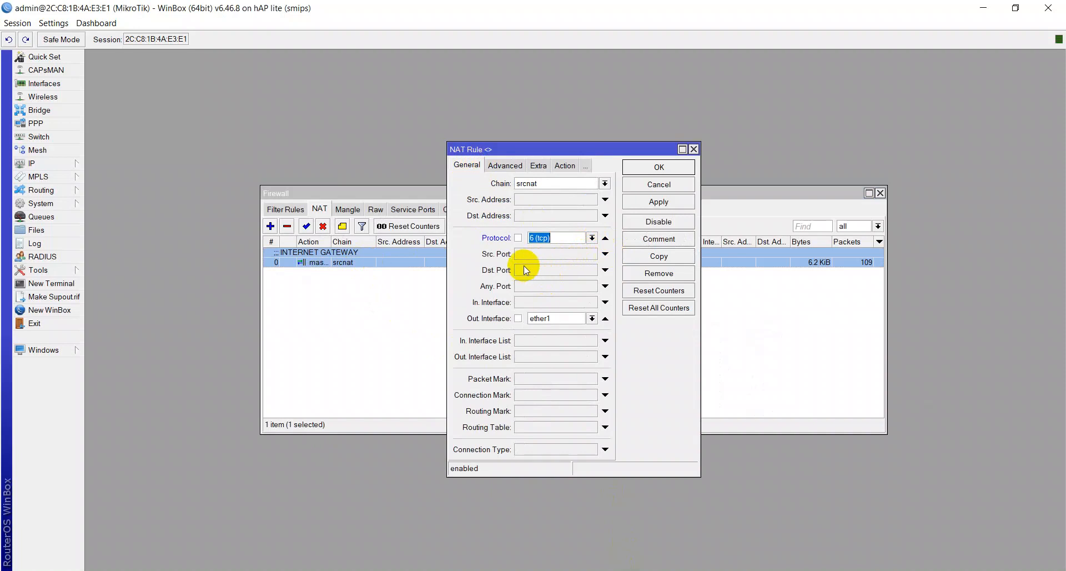
click(656, 202)
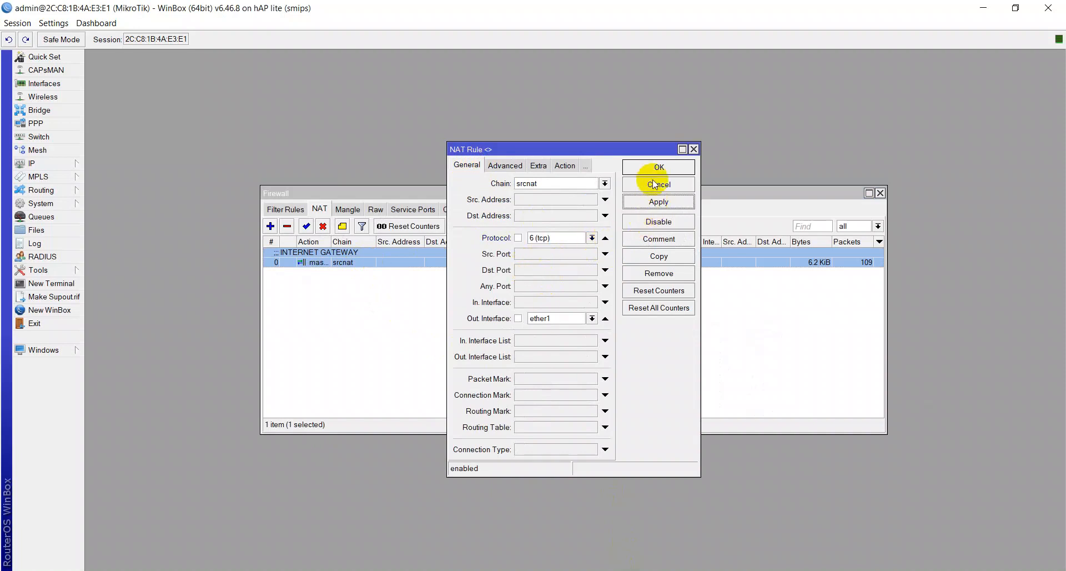
click(657, 168)
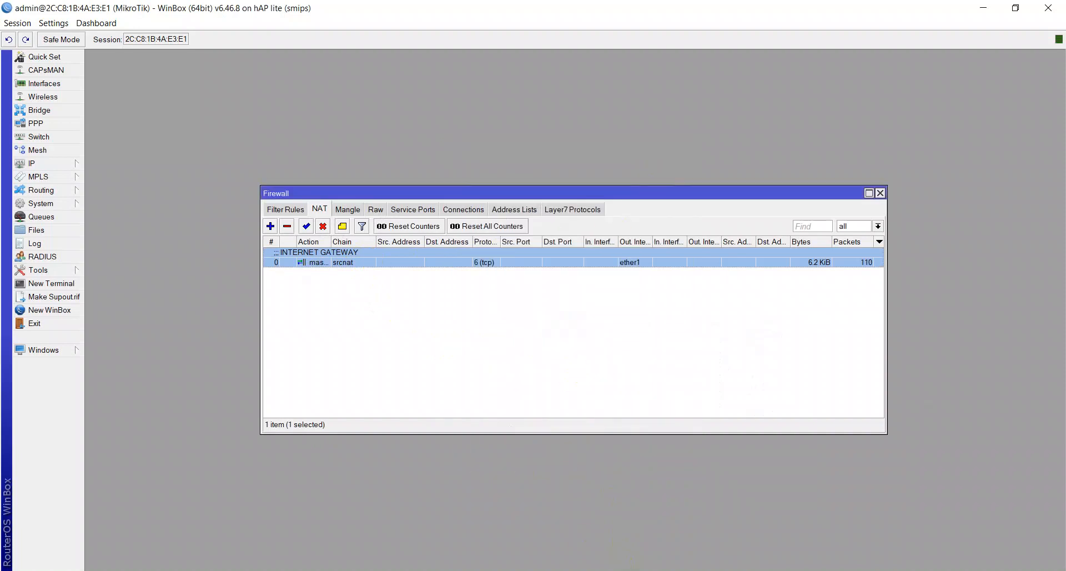
click(505, 570)
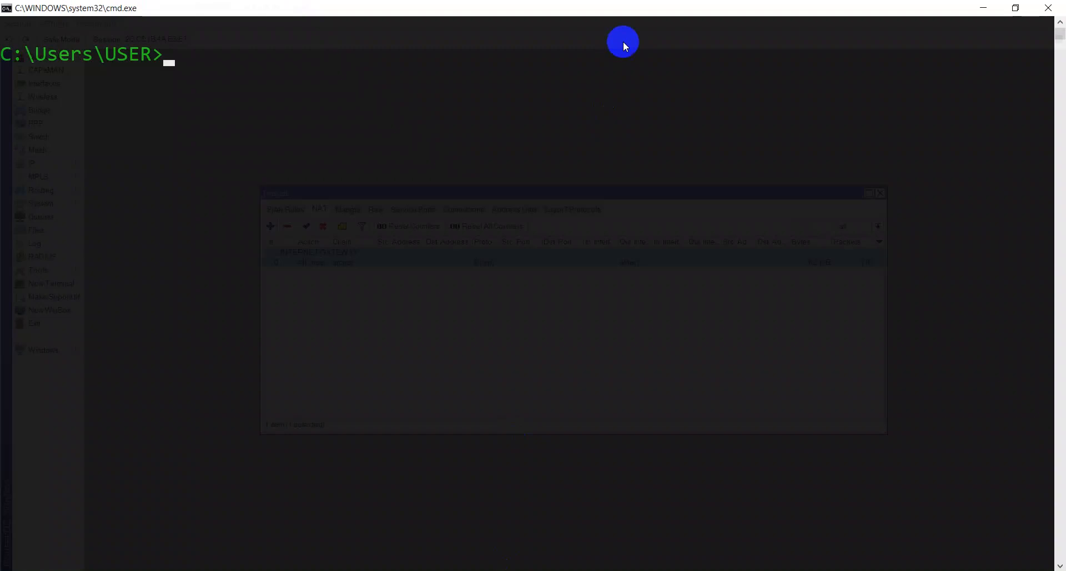
- Clear the console and ping youtube.com, then detik.com
text(cls)
key(Return)
text(ping youtube)
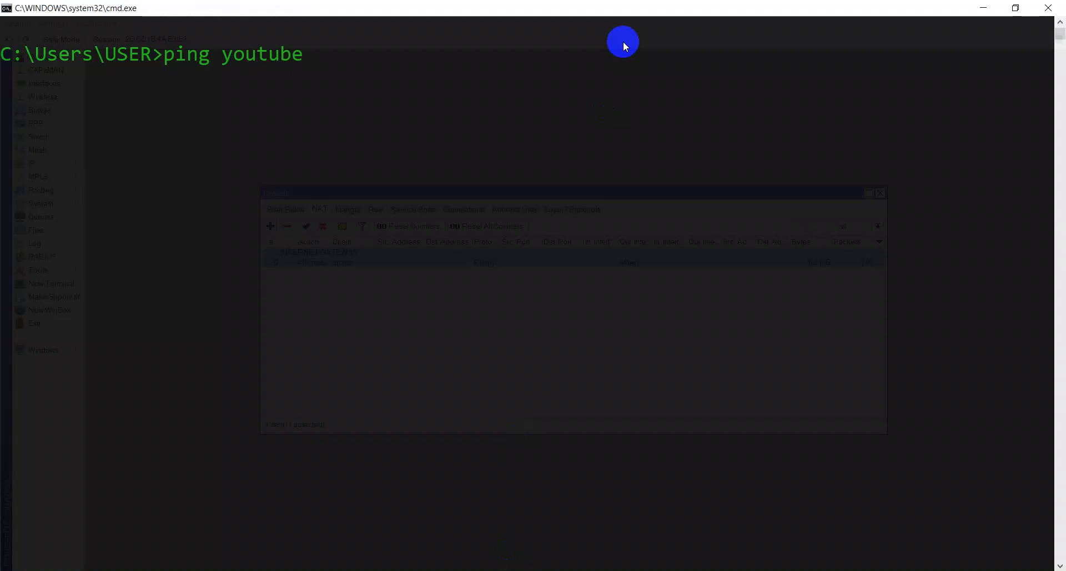
text(.com)
key(Return)
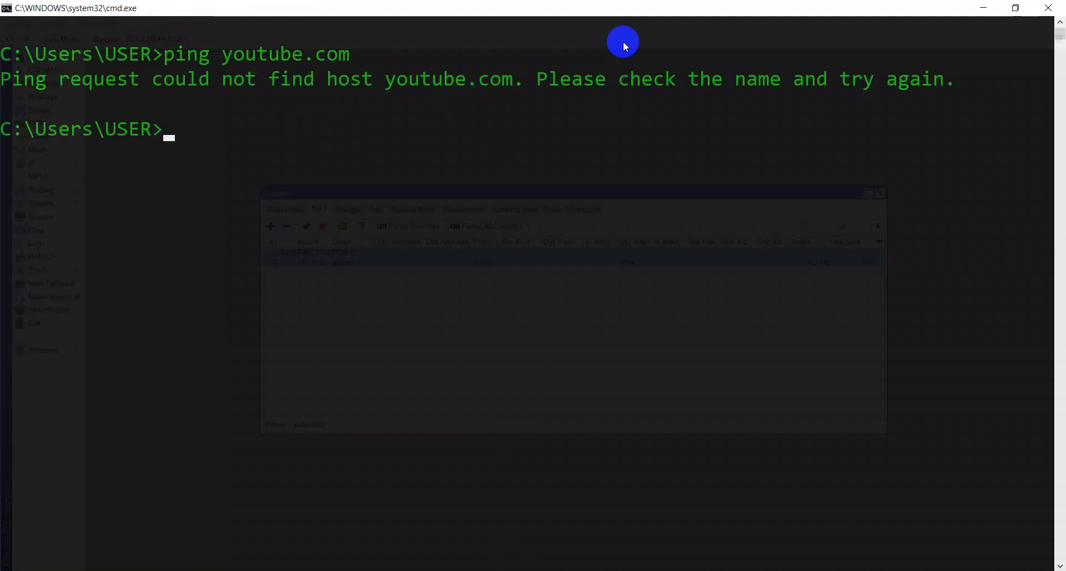
text(ping detik)
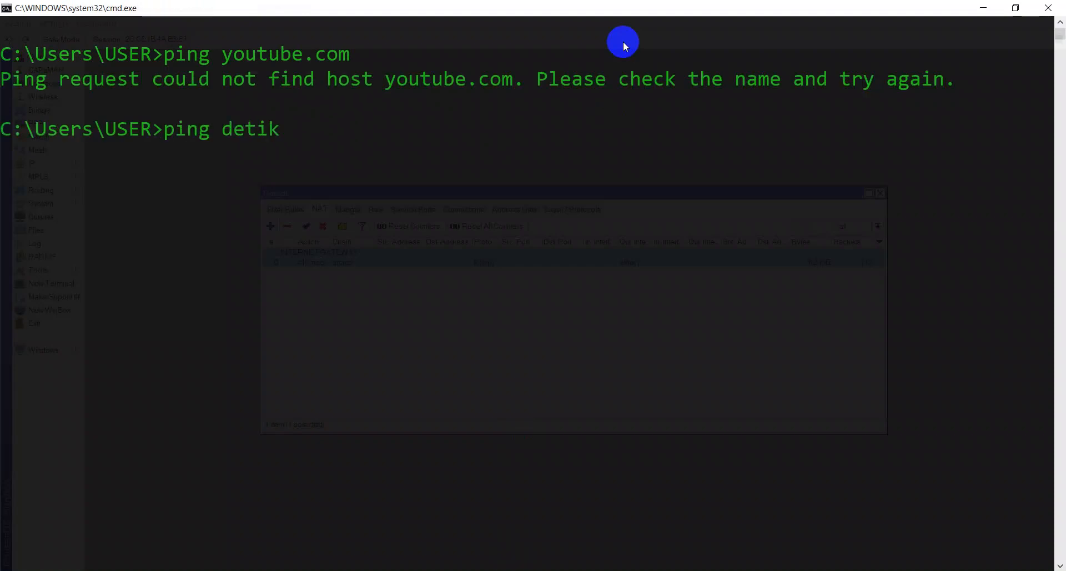
text(.com)
key(Return)
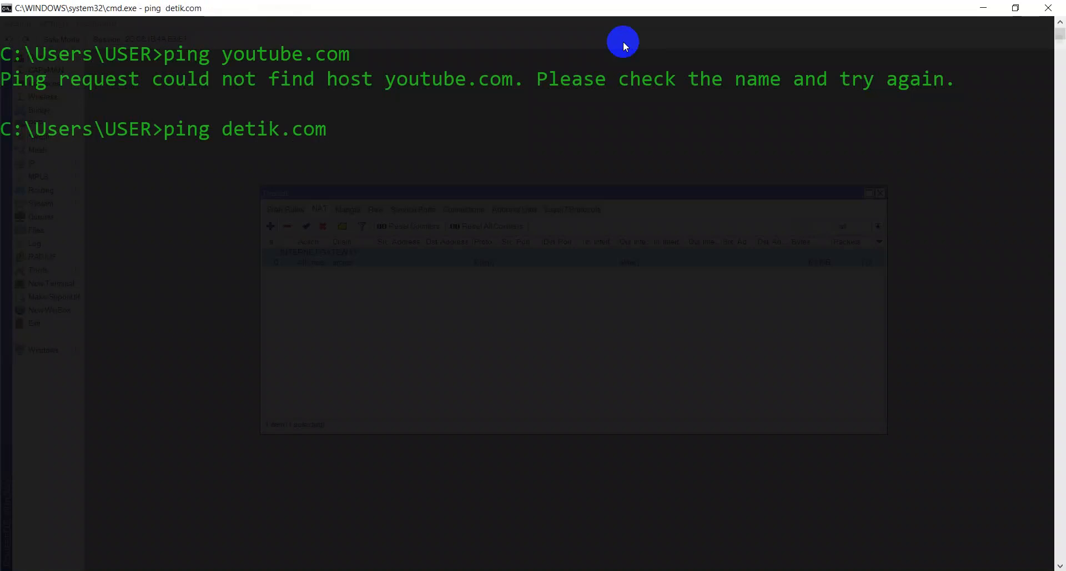
key(ctrl+c)
- Ping mikrotik.com, clear the console, then ping google.com, which times out
text(ping )
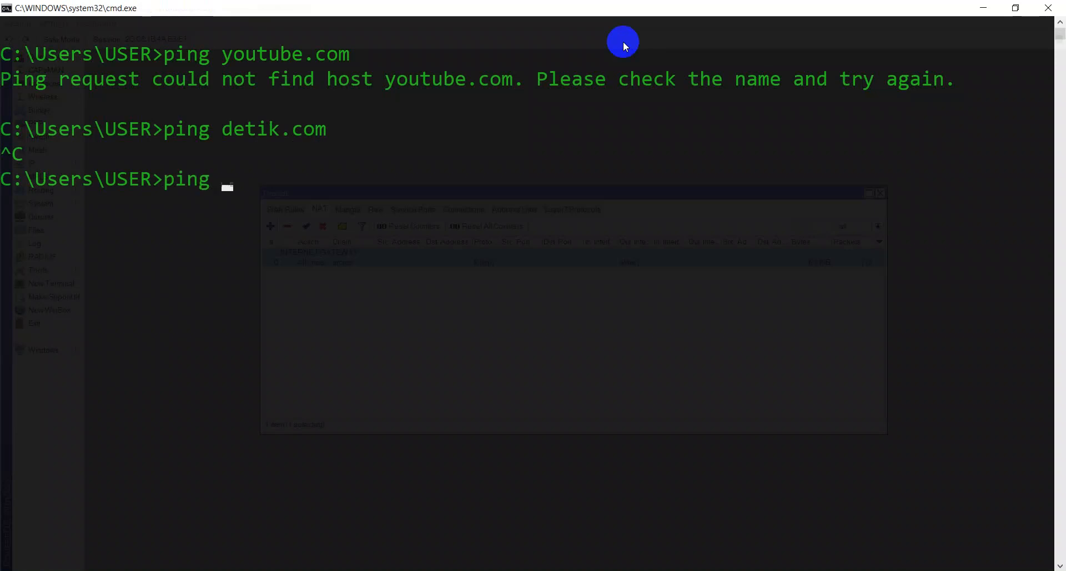
text(mikrotik.com)
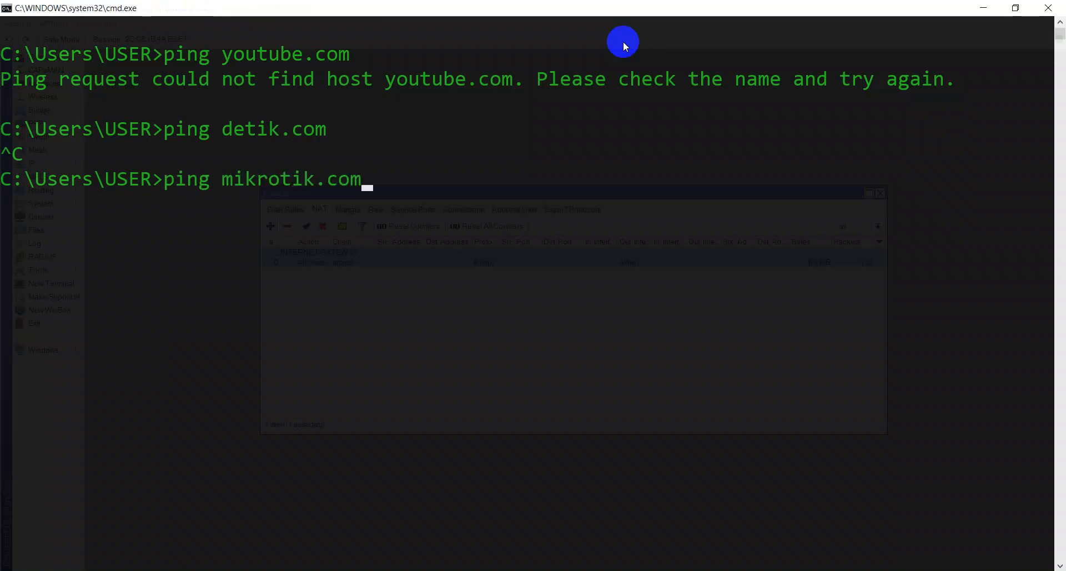
key(Return)
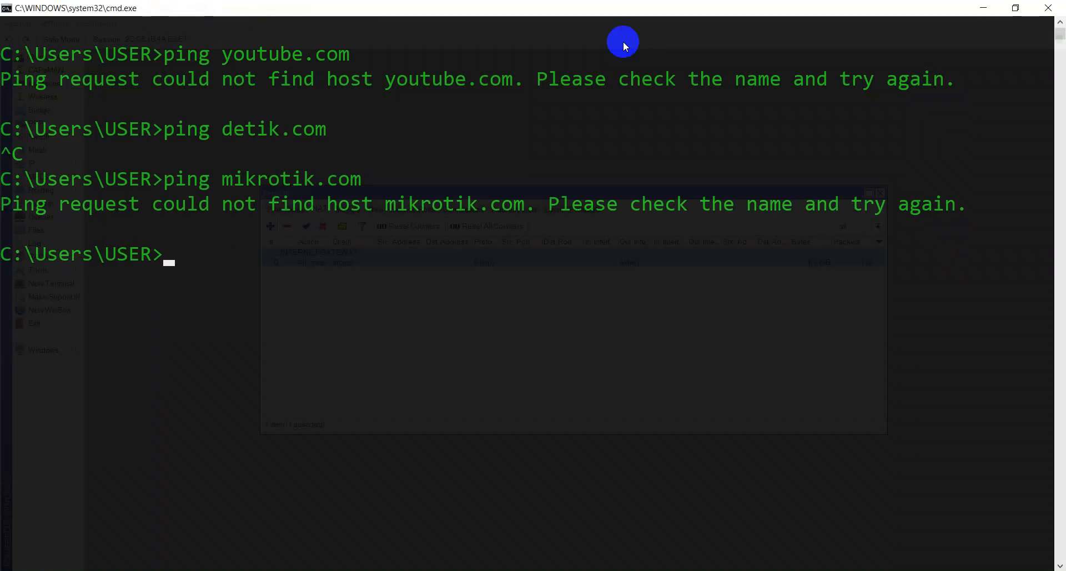
text(cls)
key(Return)
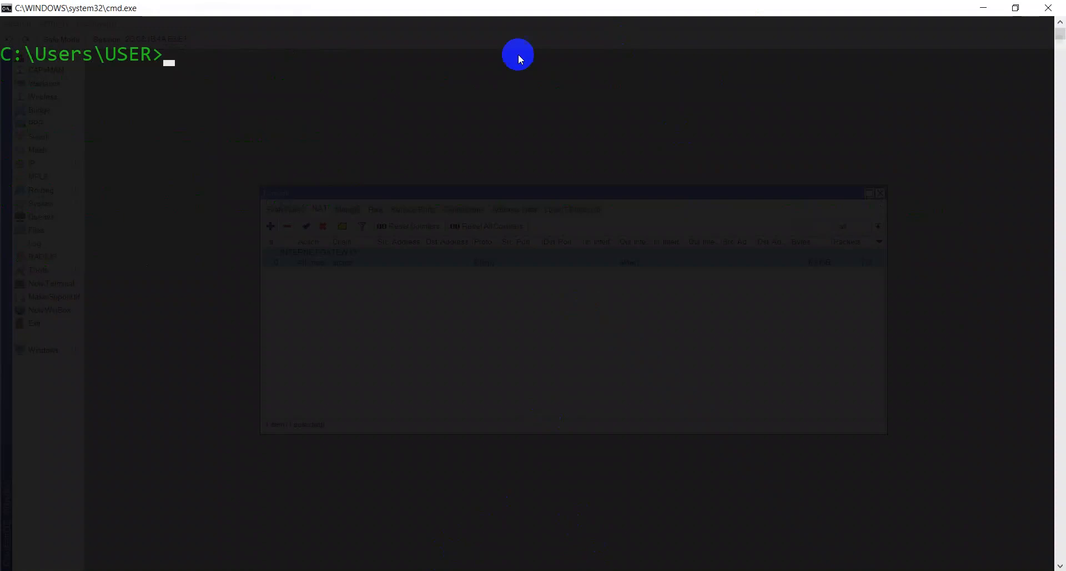
click(512, 22)
text(ping google.com)
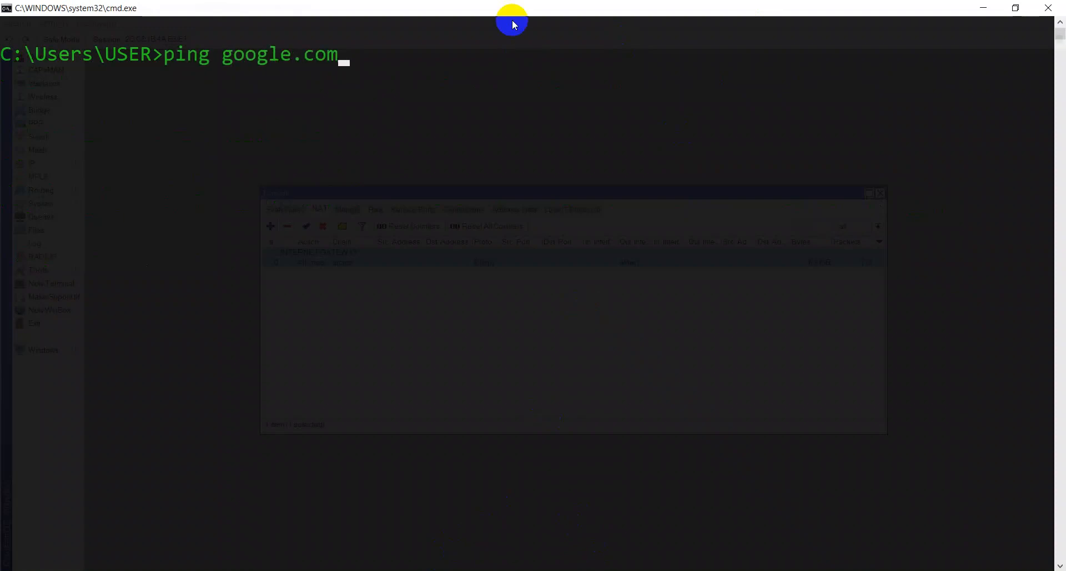
key(Return)
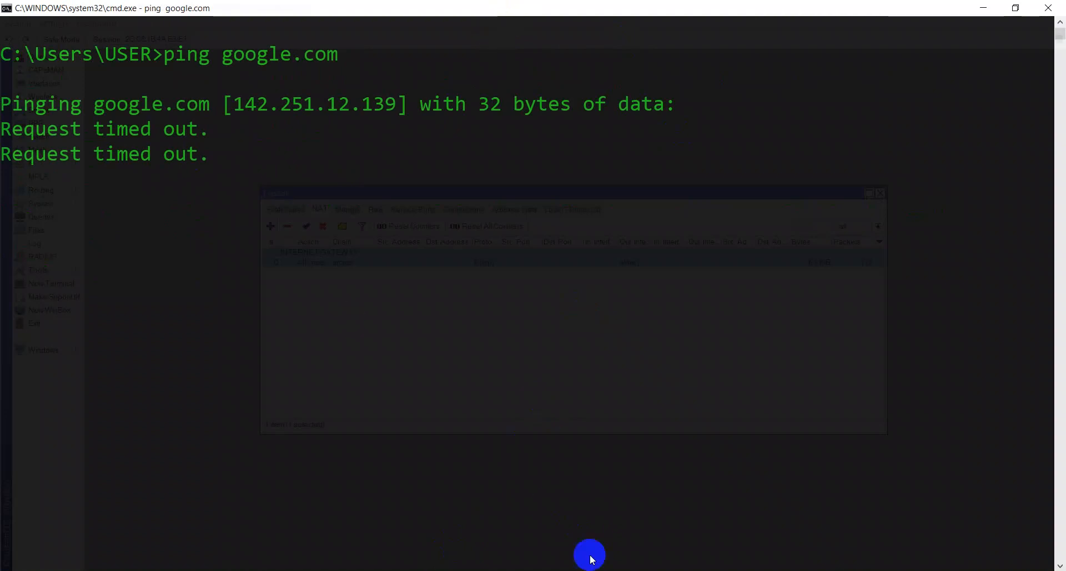
click(627, 570)
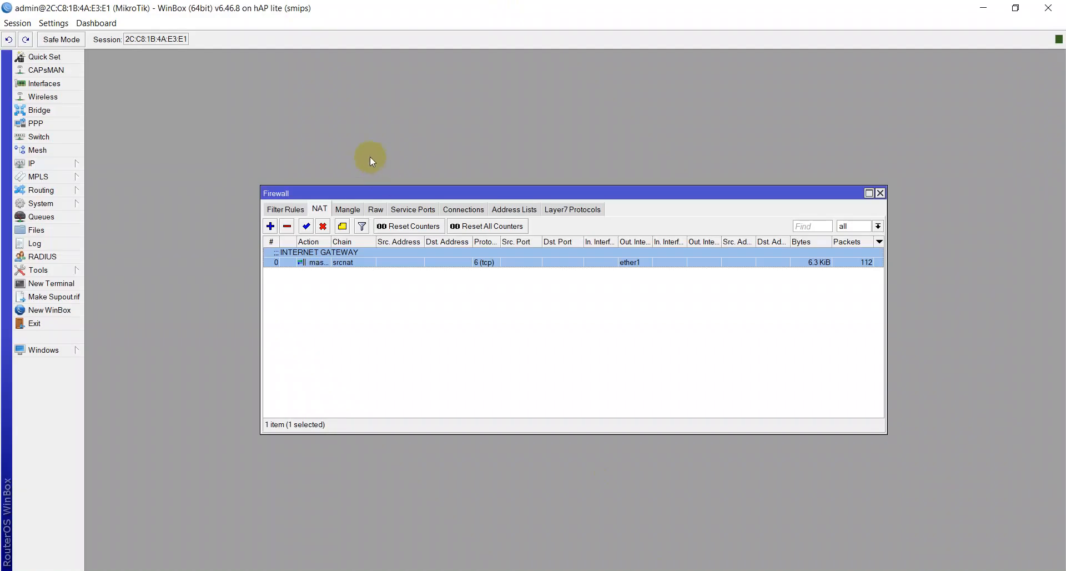
- Review the BLOKIR YOUTUBE rule's Layer7 protocol match, then disable the rule
click(289, 209)
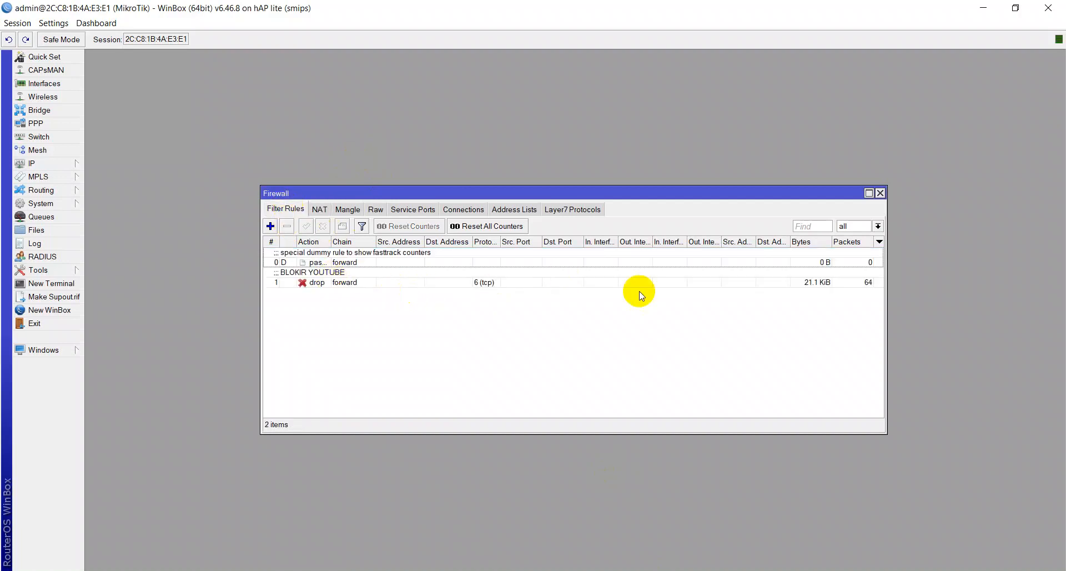
click(817, 284)
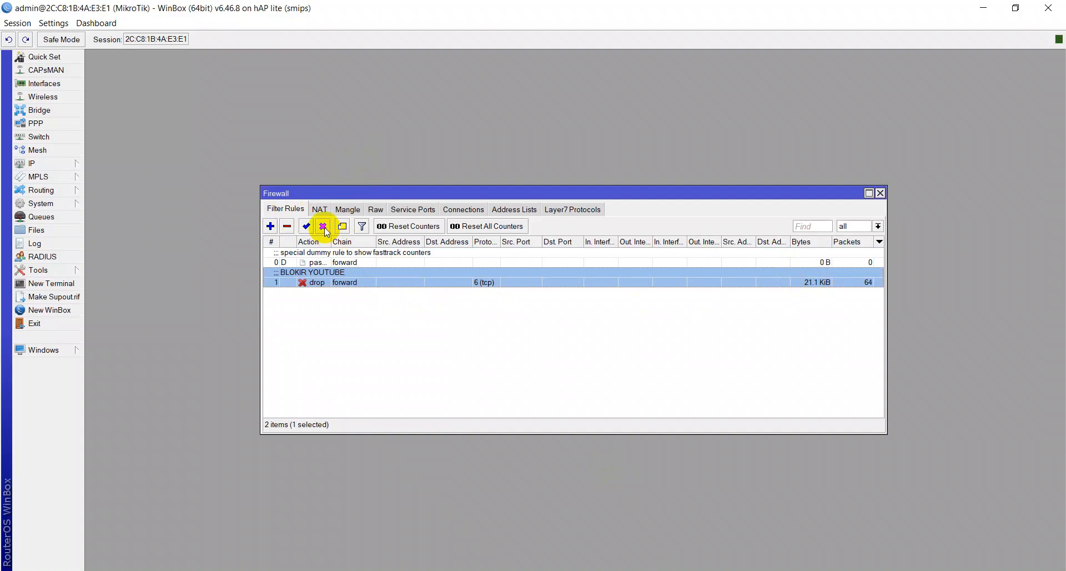
double_click(333, 282)
click(506, 149)
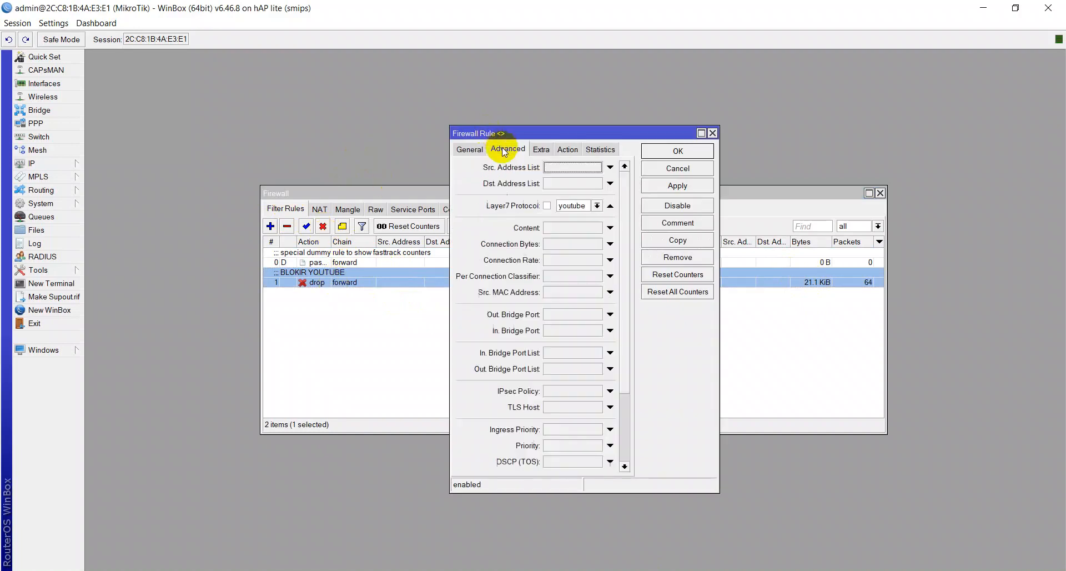
click(651, 183)
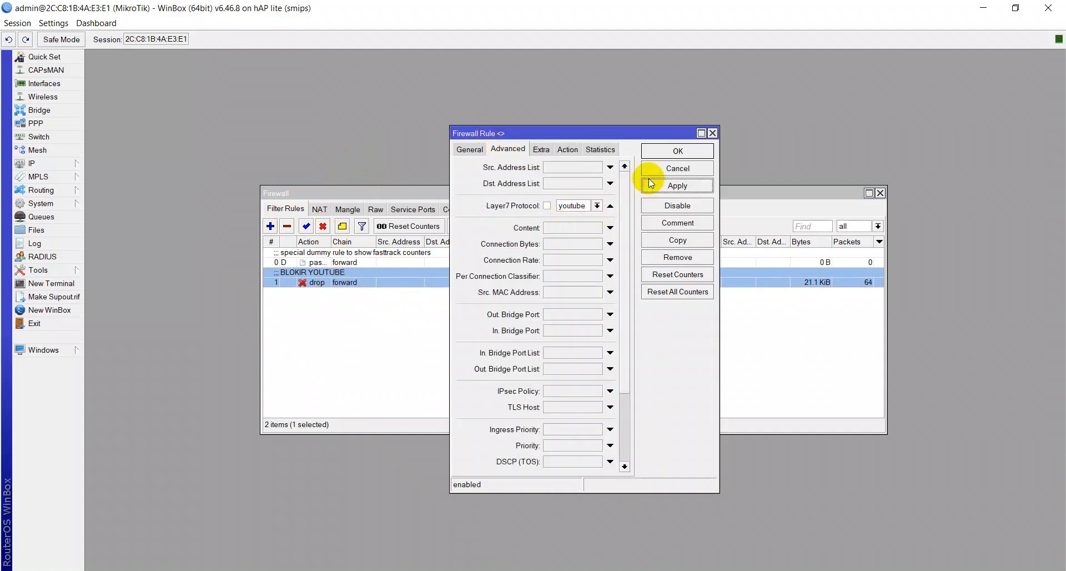
click(650, 151)
click(322, 226)
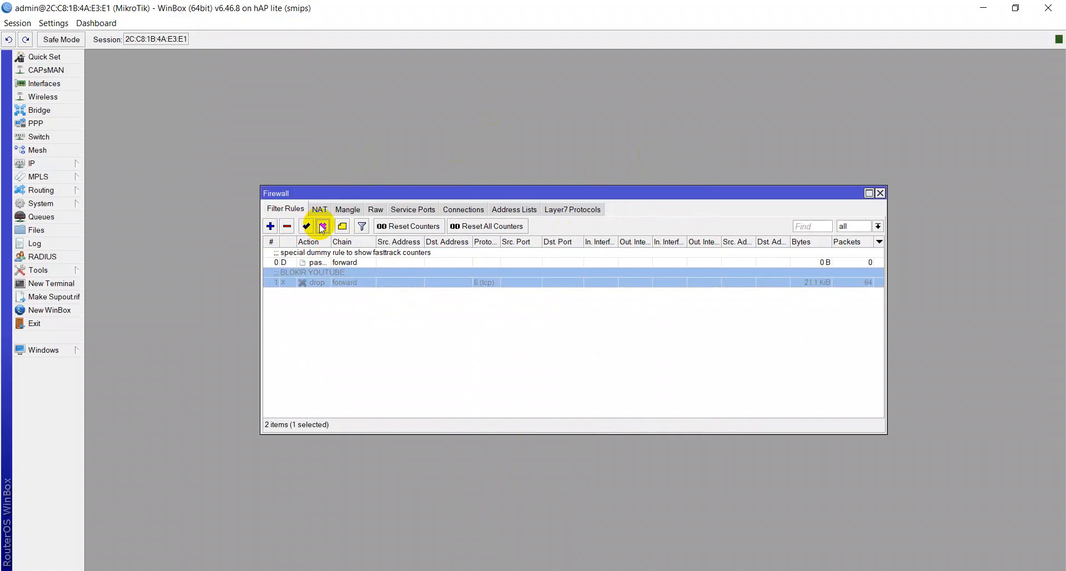
- Clear the console, rerun ping mikrotik.com, then ping 8.8.4.4 and stop it without replies
key(alt+Tab)
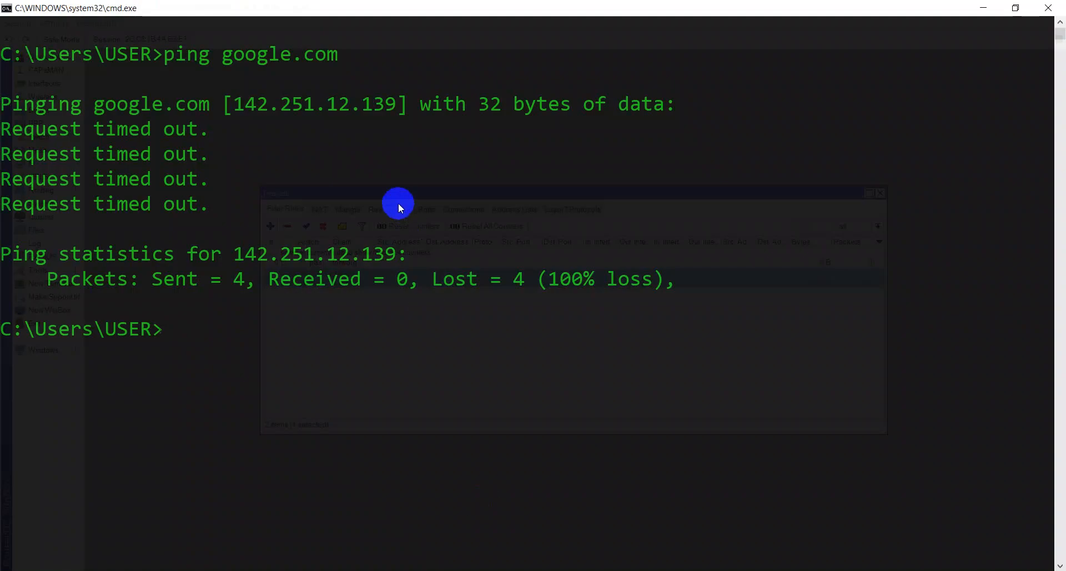
text(cls)
key(Return)
key(Up)
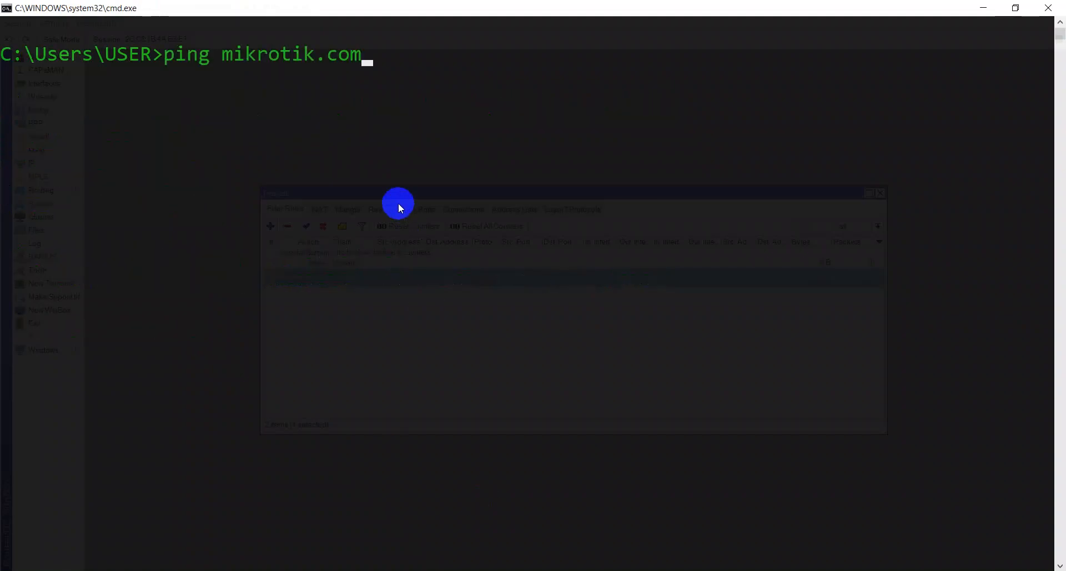
key(Return)
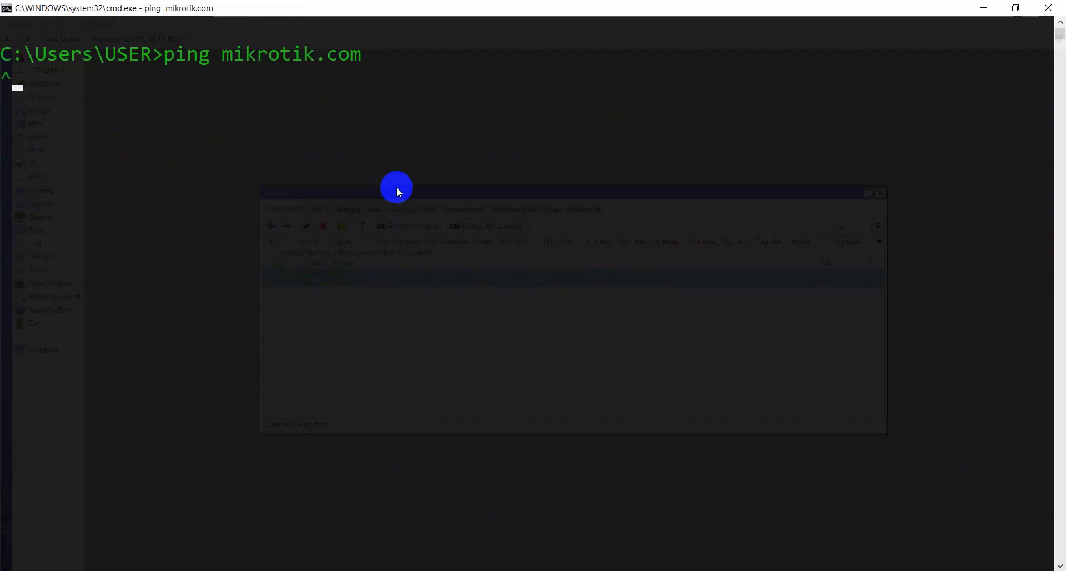
text(ping )
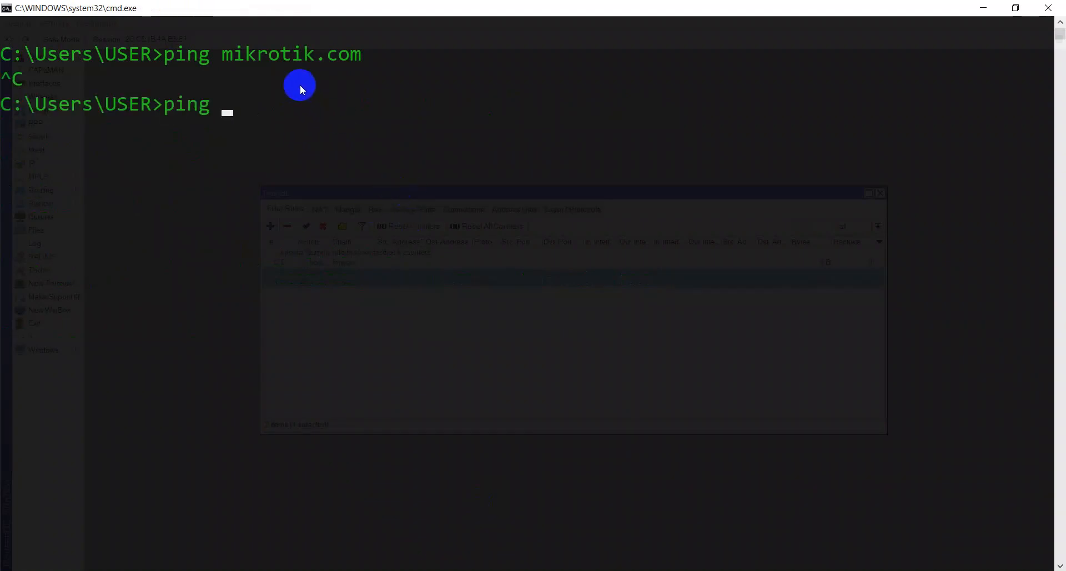
text(8.8.4.4)
key(Return)
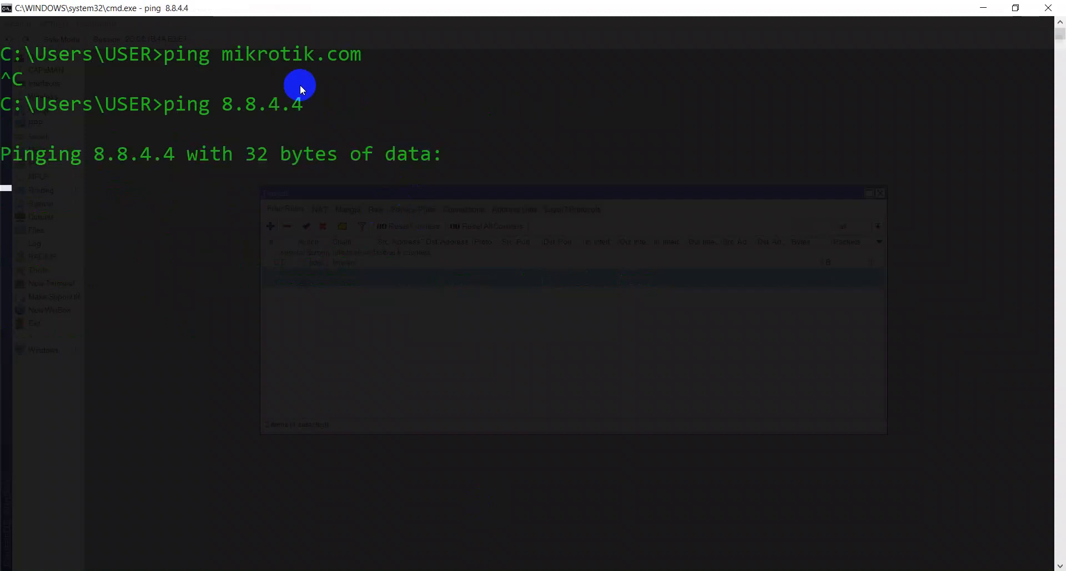
key(ctrl+c)
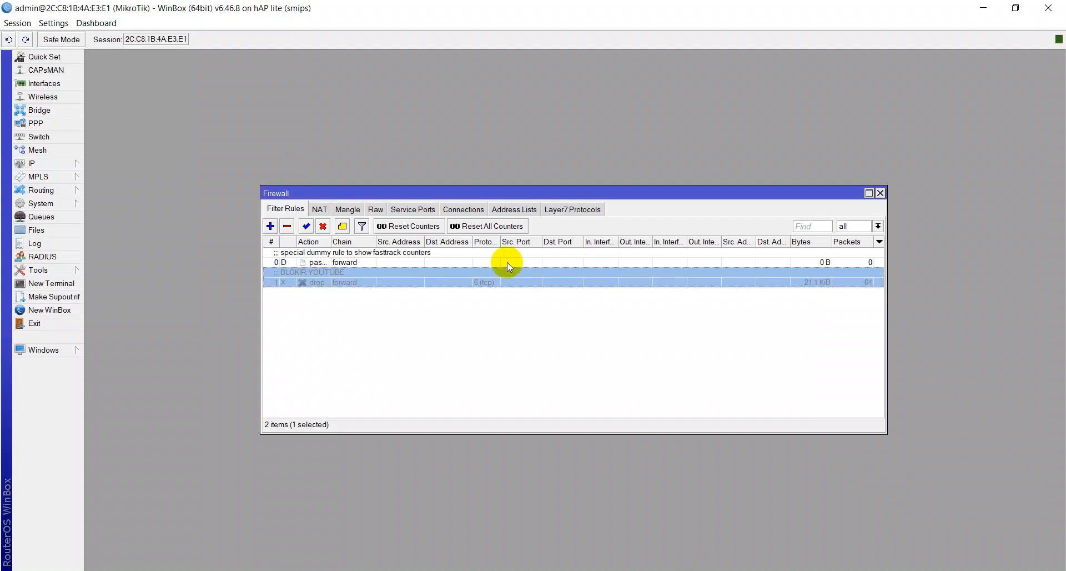
- Open a New Terminal from Tools and ping google.com from the router
click(55, 271)
click(65, 288)
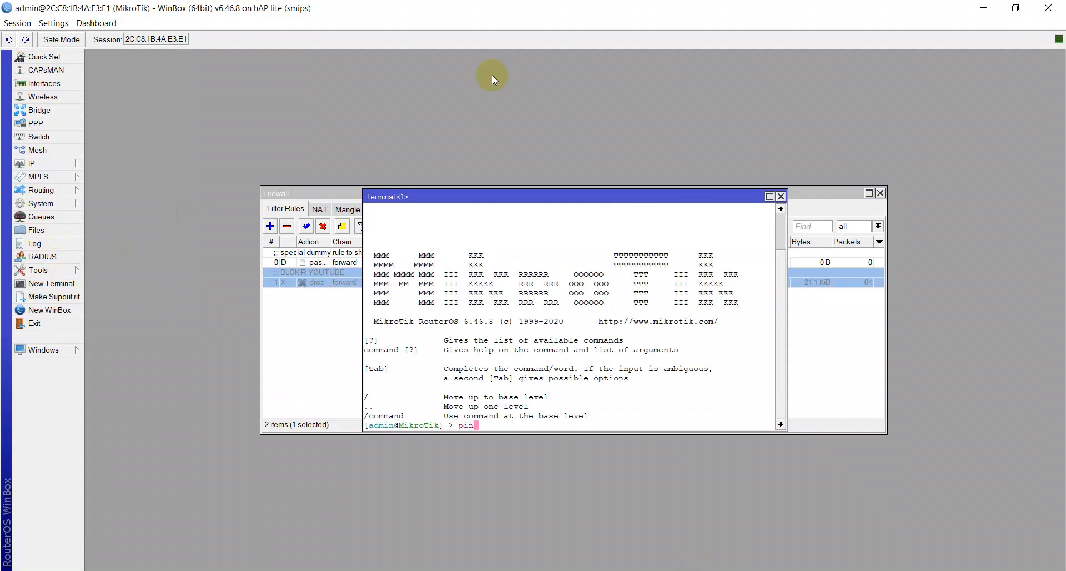
text(ping google.com)
key(Return)
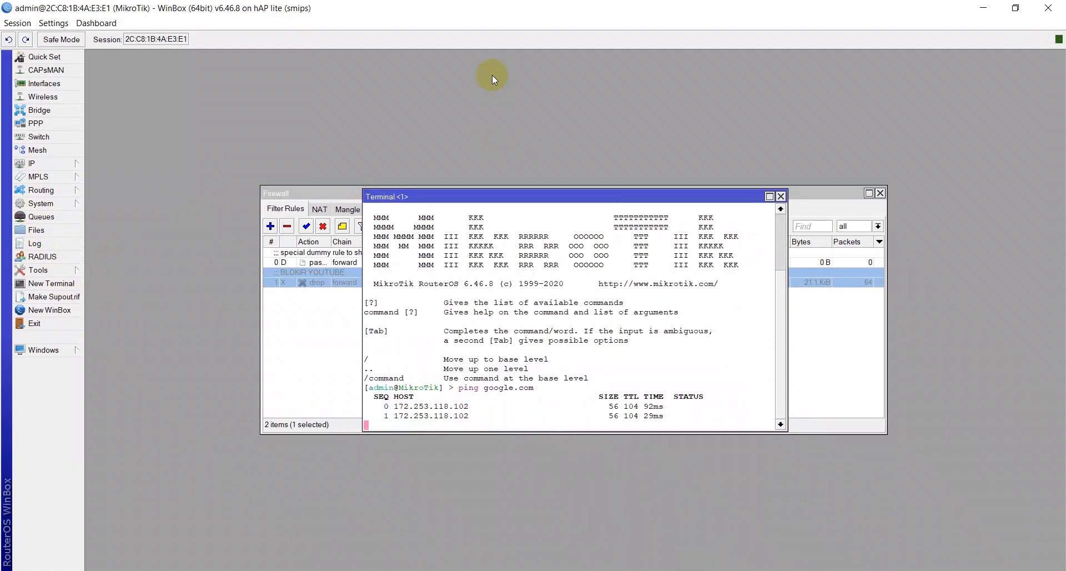
key(ctrl+c)
- Ping youtube.com and mikrotik.com from the router terminal, both getting replies
text(ping yo)
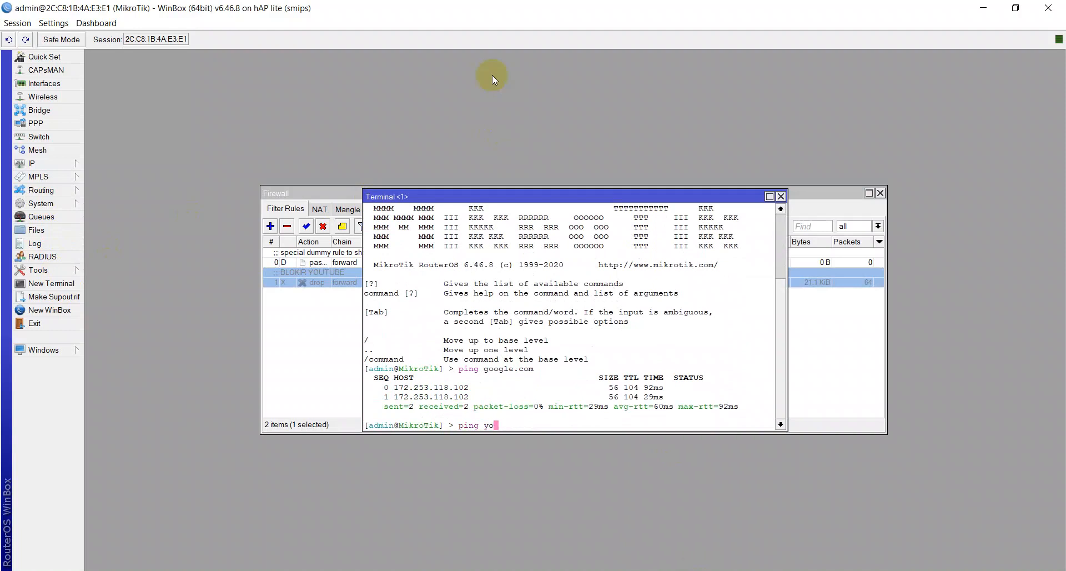
text(utube.com)
key(Return)
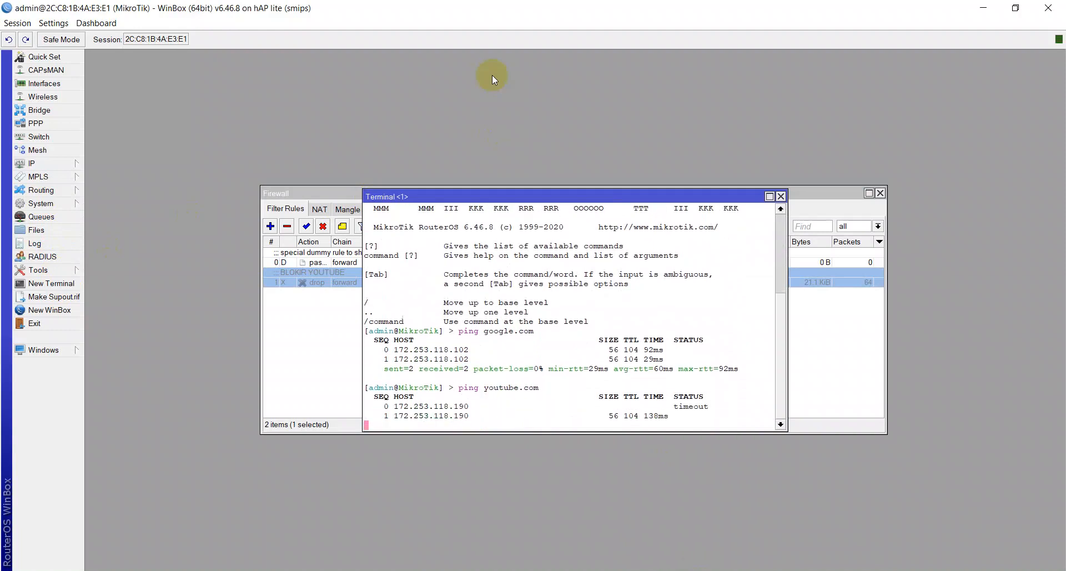
key(ctrl+c)
text(ping mikrotik)
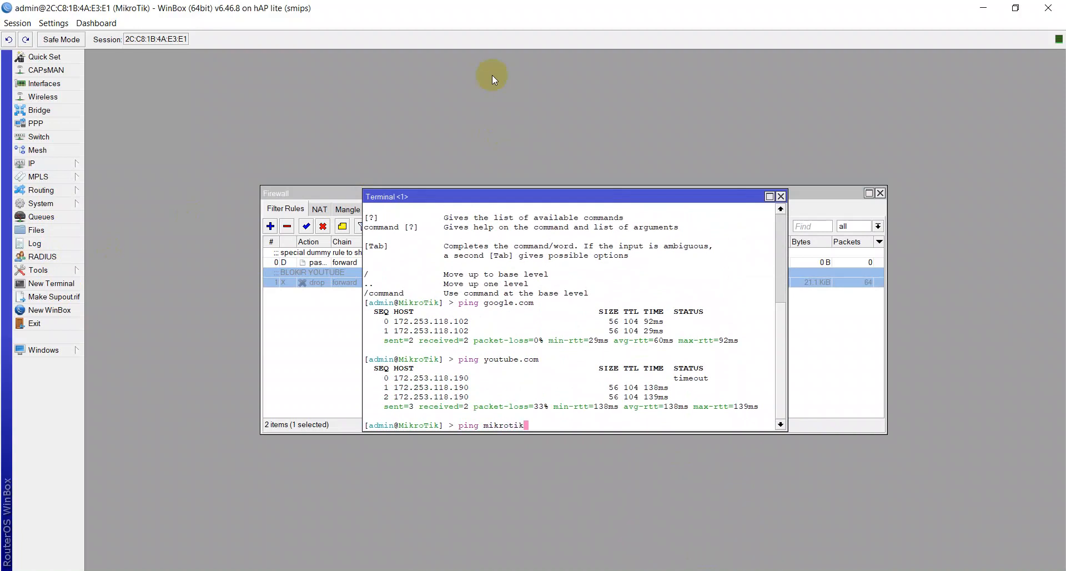
text(.com)
key(Return)
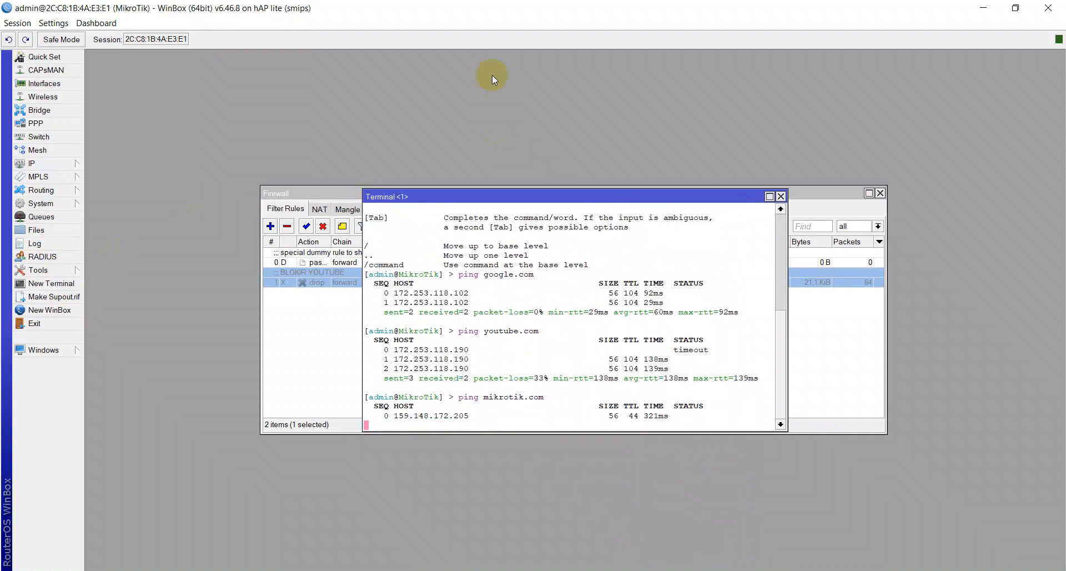
key(ctrl+c)
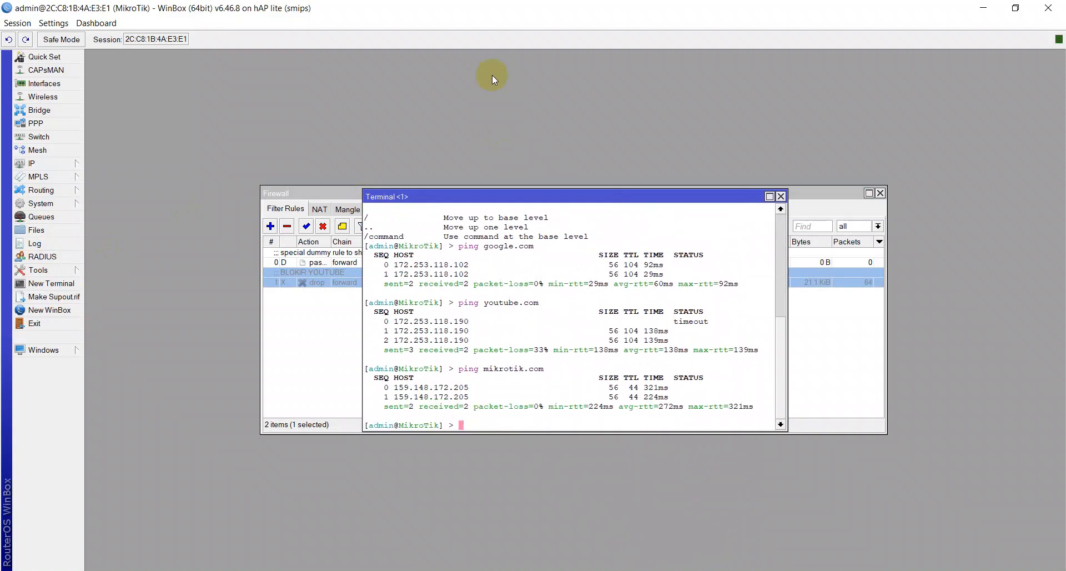
click(300, 347)
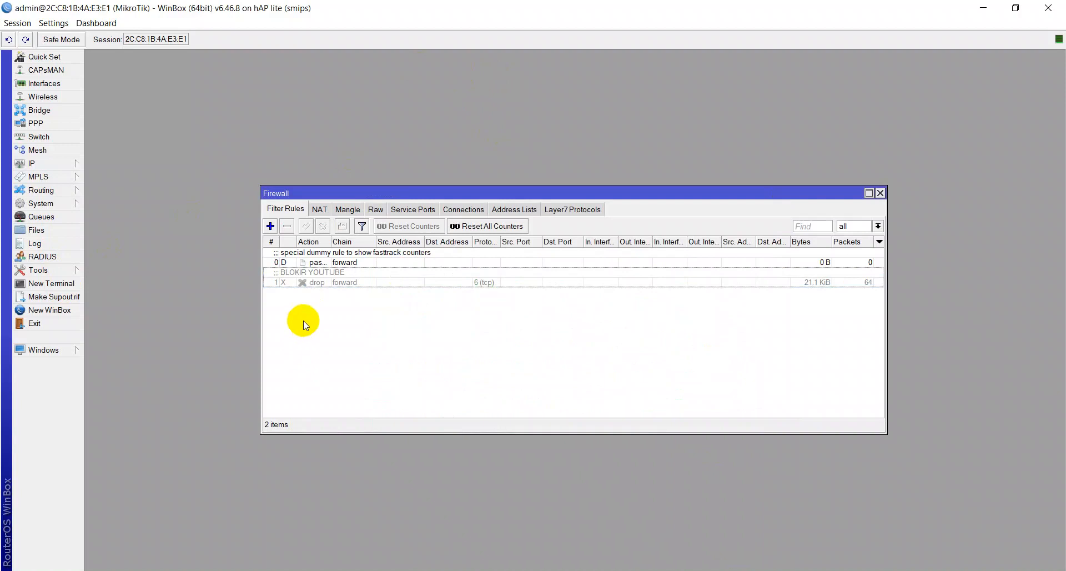
- Clear the tcp protocol match from the INTERNET GATEWAY srcnat masquerade rule
click(319, 211)
double_click(321, 253)
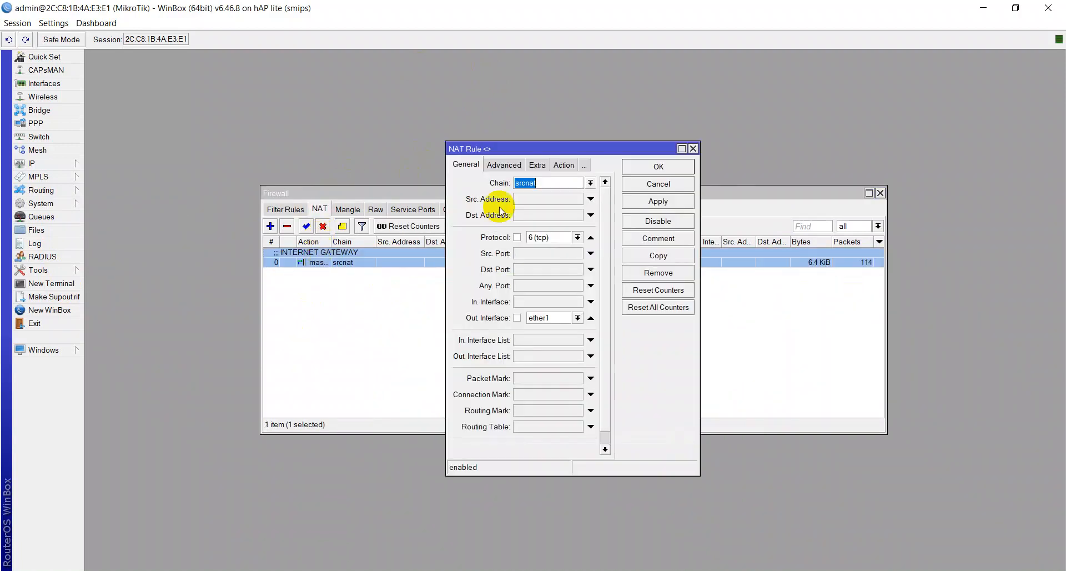
click(590, 237)
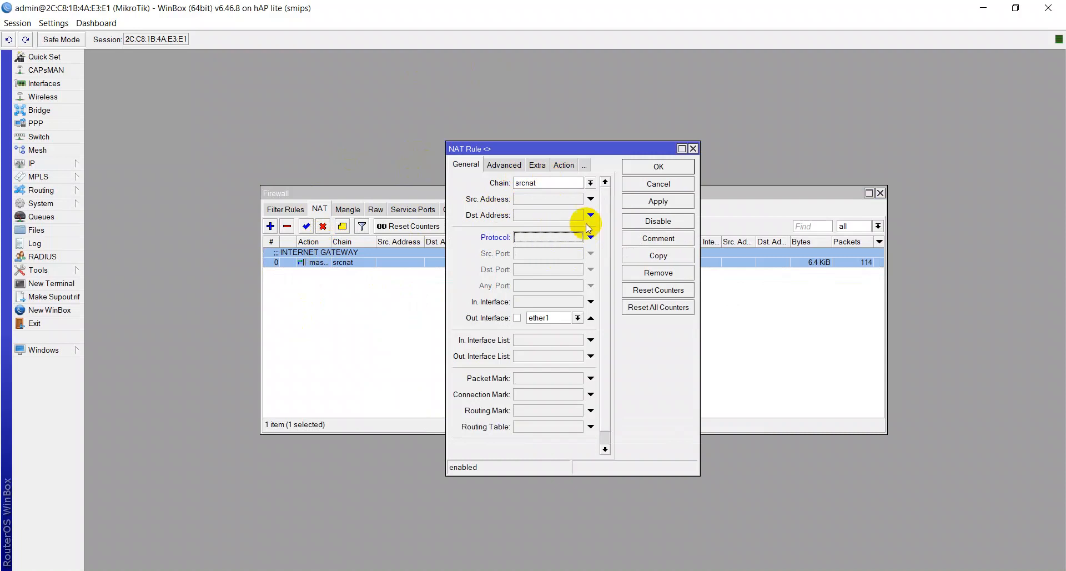
click(661, 202)
click(671, 168)
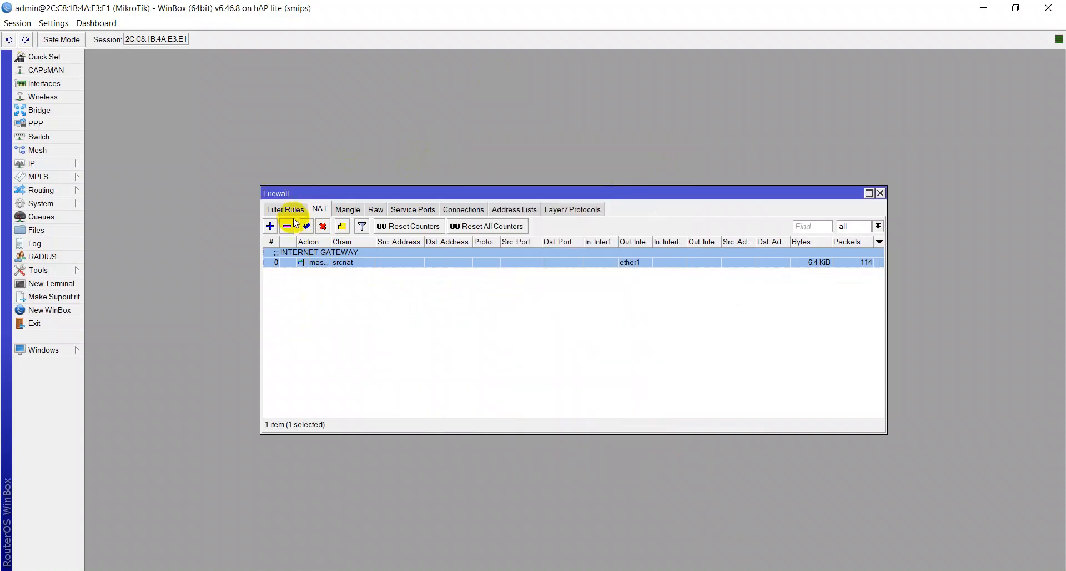
- Re-enable the BLOKIR YOUTUBE filter rule
click(286, 210)
double_click(306, 274)
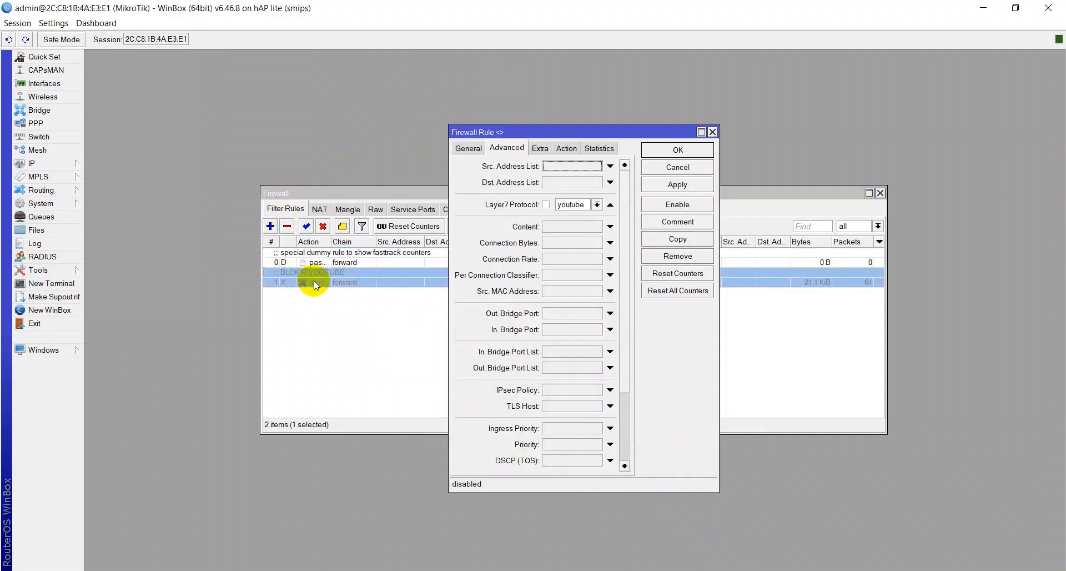
click(472, 148)
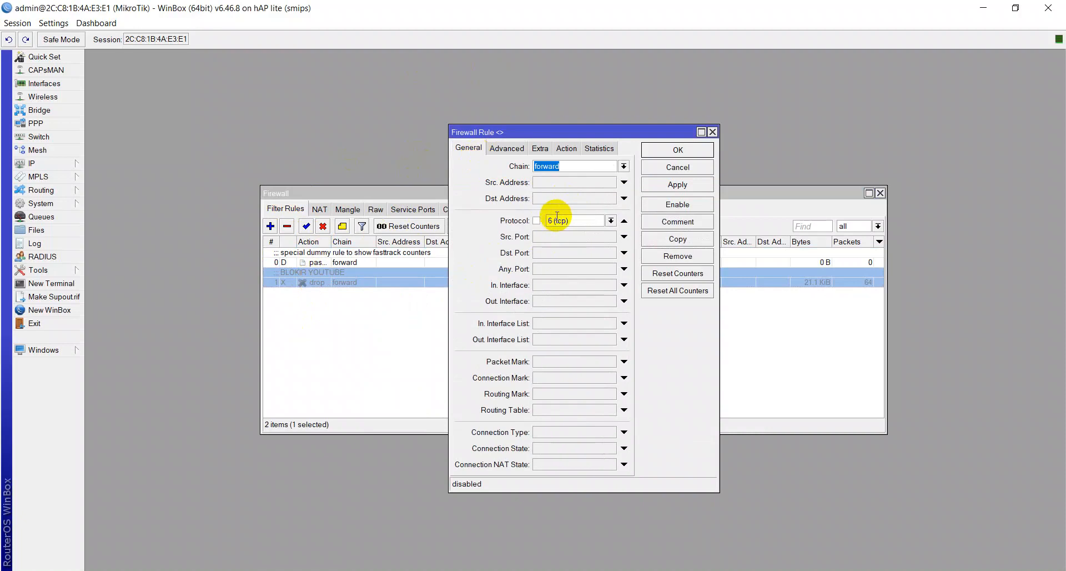
click(678, 205)
click(671, 151)
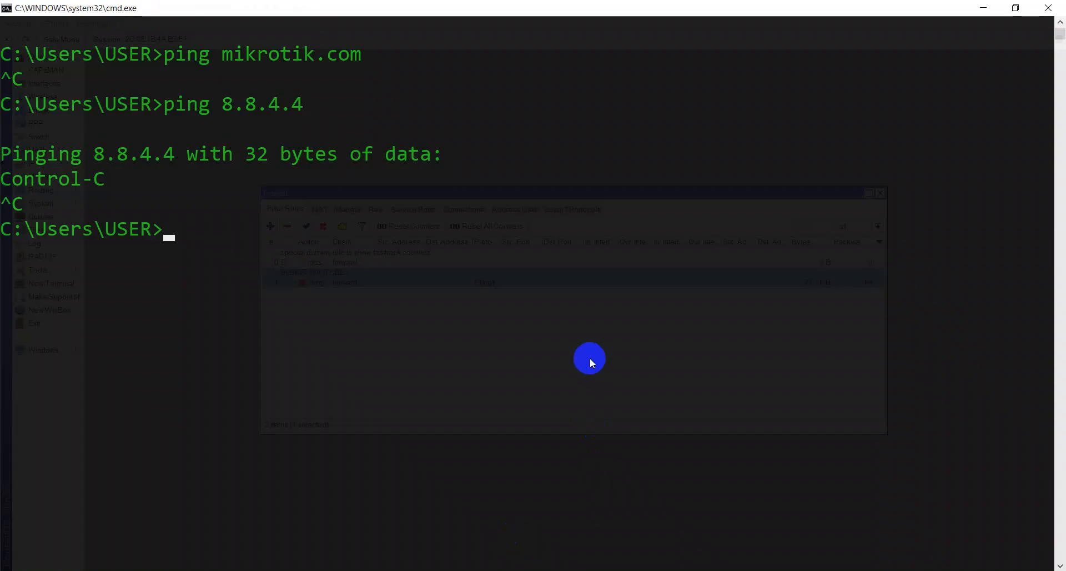
- In Command Prompt, clear the console and ping 8.8.4.4 to confirm replies
text(cls)
key(Return)
key(Up)
key(Up)
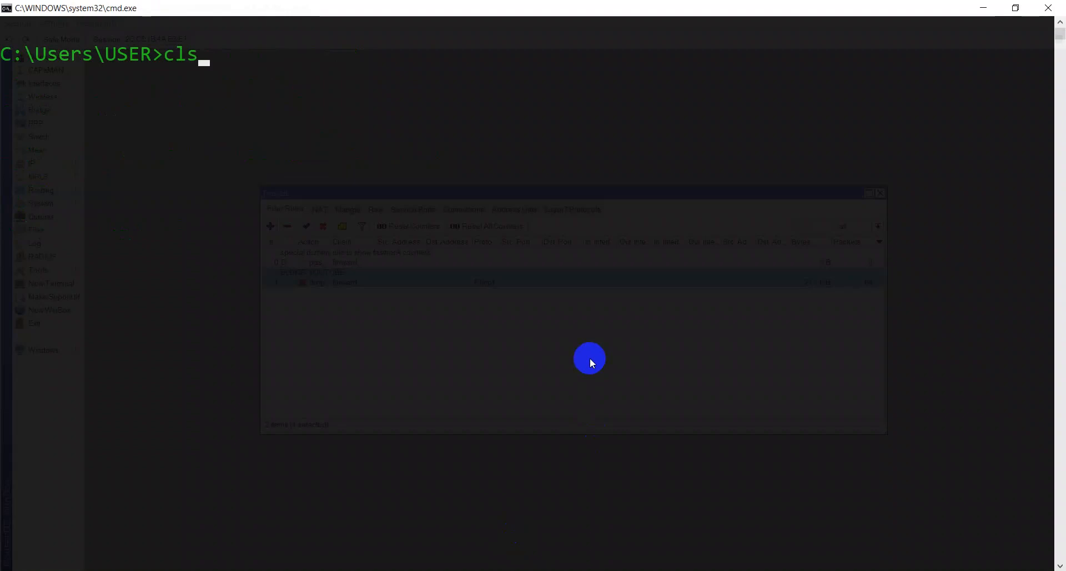
key(Return)
key(ctrl+c)
- Clear the console and ping mikrotik.com to confirm it replies
text(c)
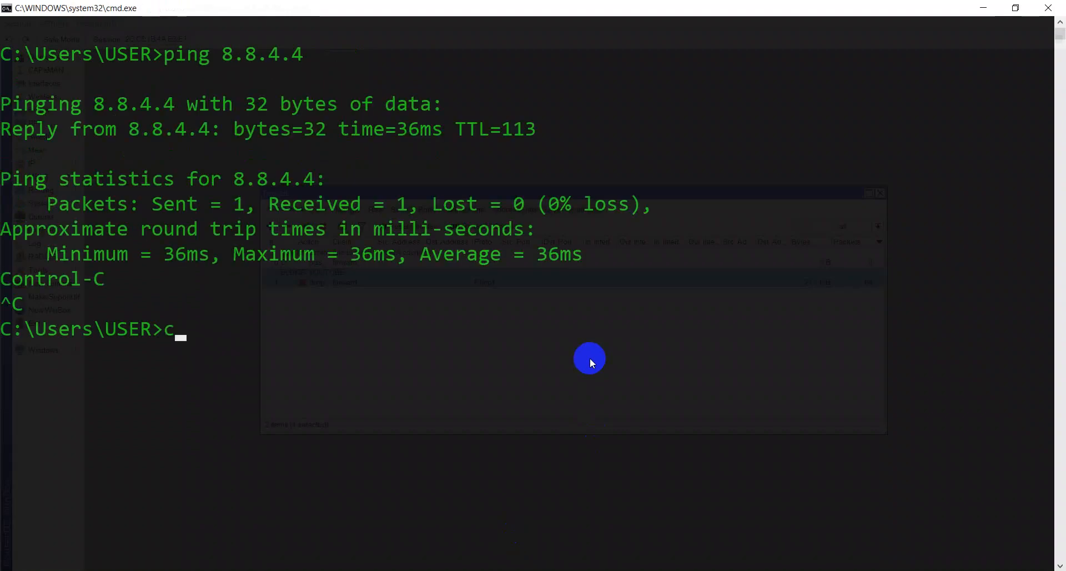
text(ls)
key(Return)
key(Up)
key(Up)
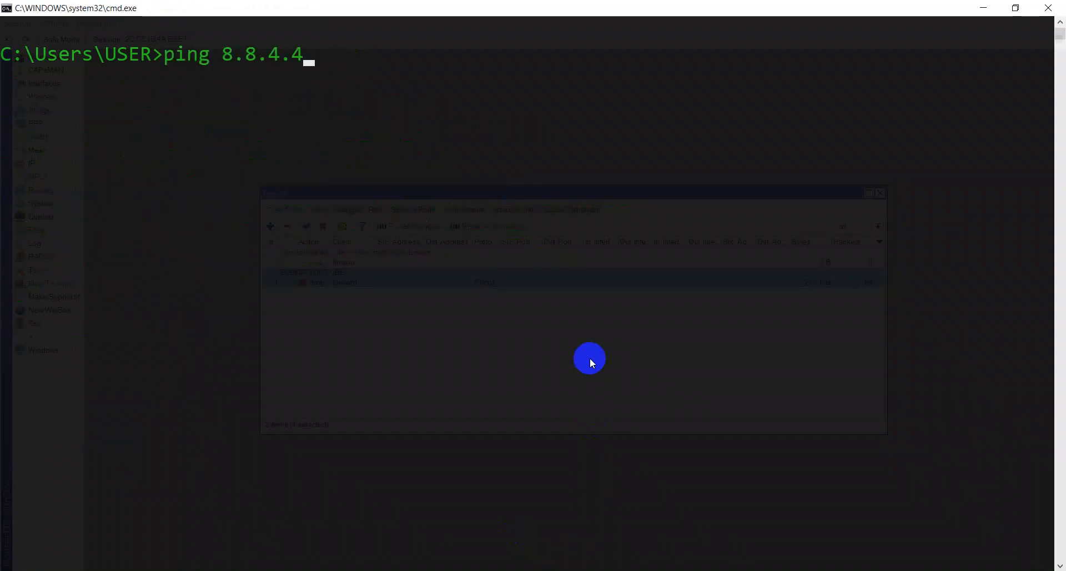
key(Up)
key(Return)
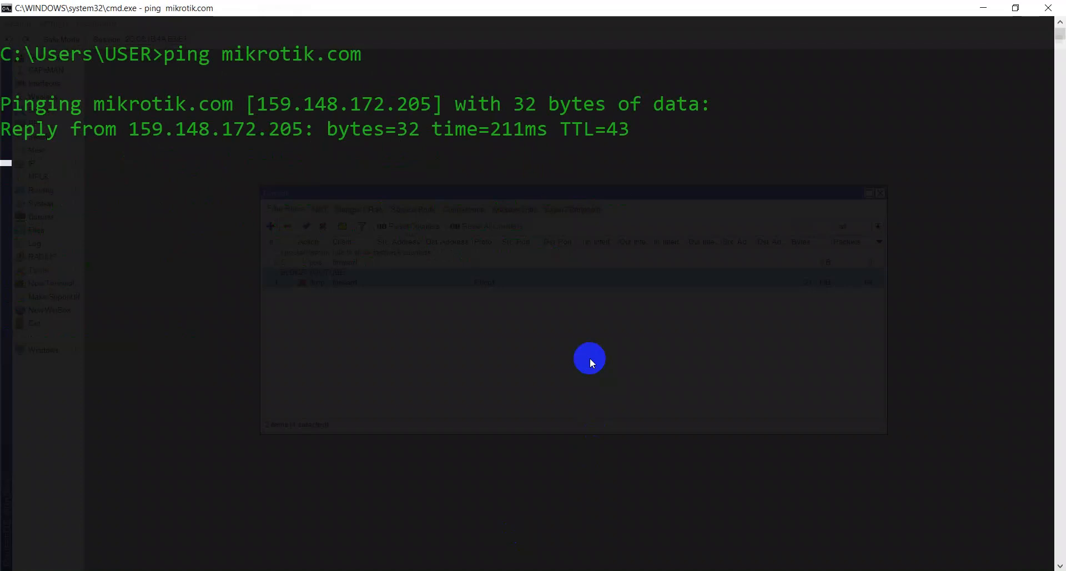
key(ctrl+c)
- Clear the console and ping youtube.com to confirm it replies, then open an incognito Chrome window
text(cls)
key(Return)
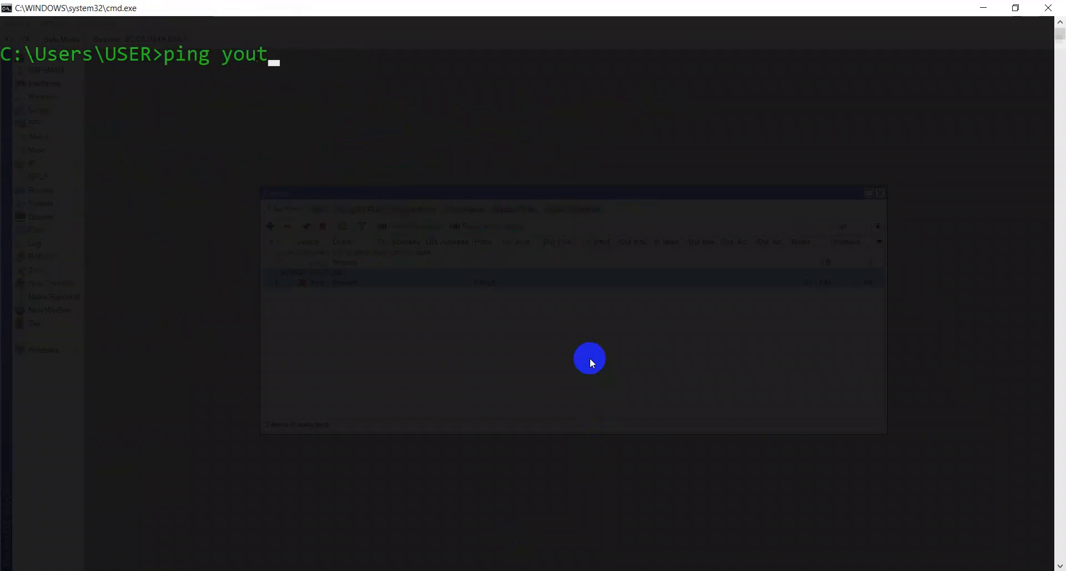
text(ping youtube.com)
key(Return)
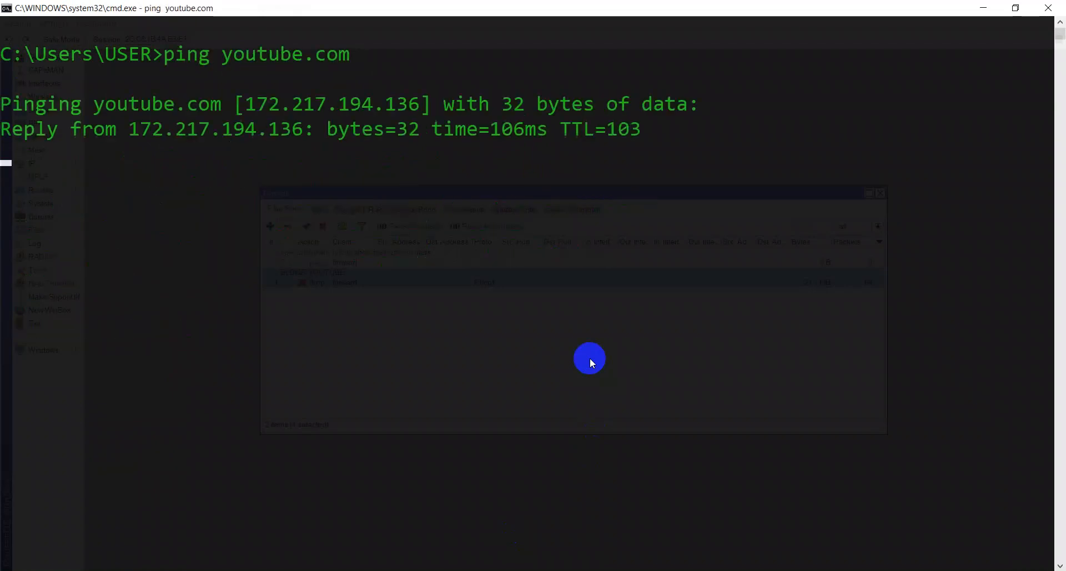
key(ctrl+c)
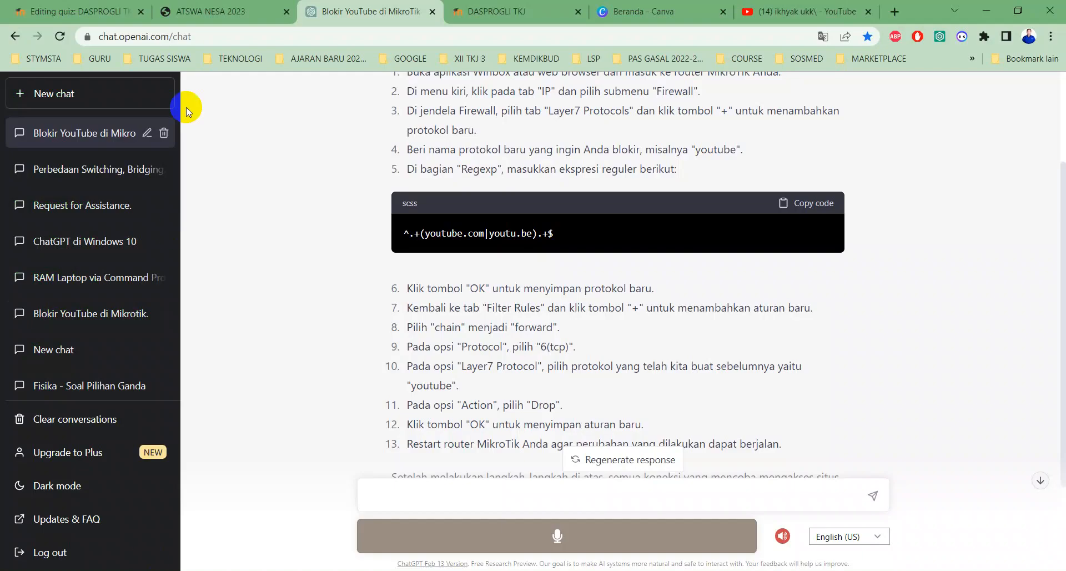
key(ctrl+shift+n)
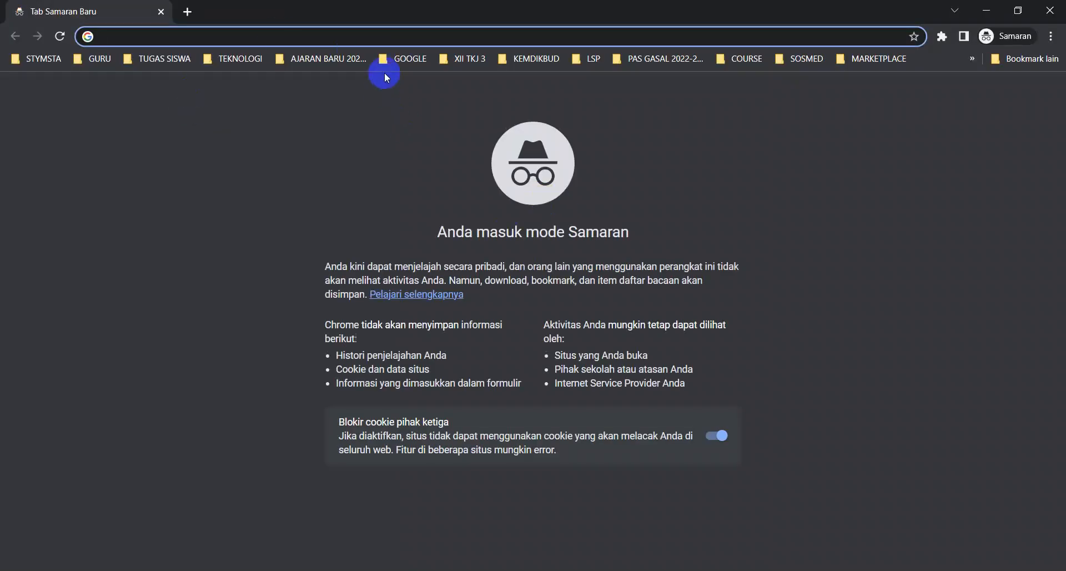
- Go to google.com and search for 'lagu'
text(google.com)
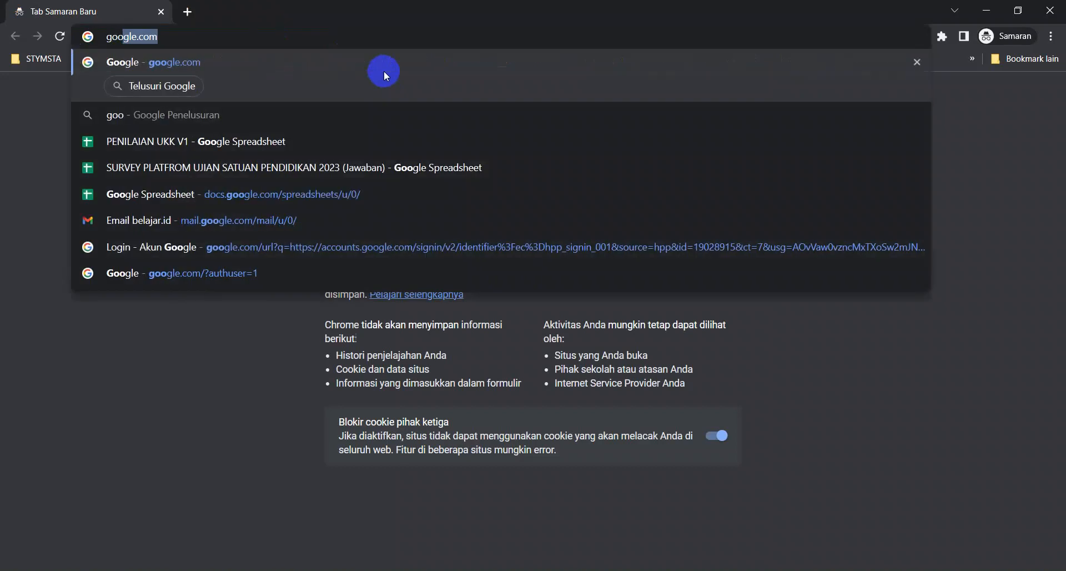
key(Return)
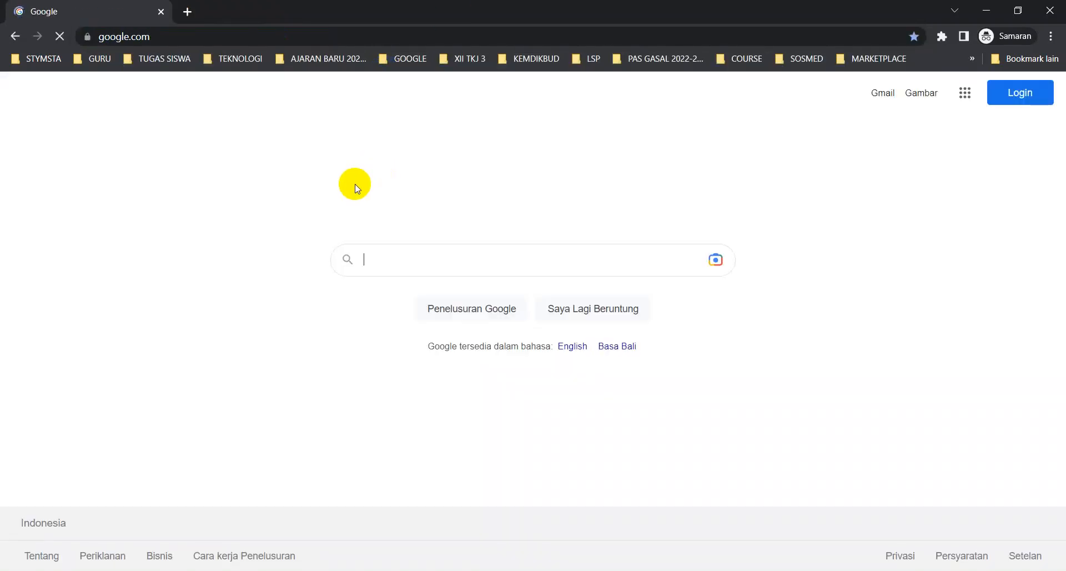
text(lagu)
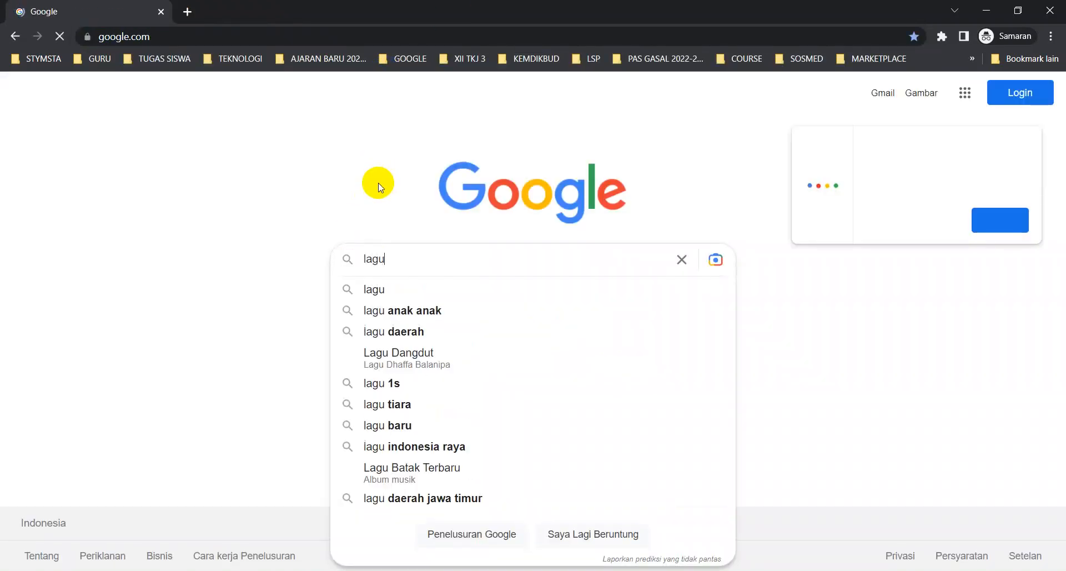
key(Return)
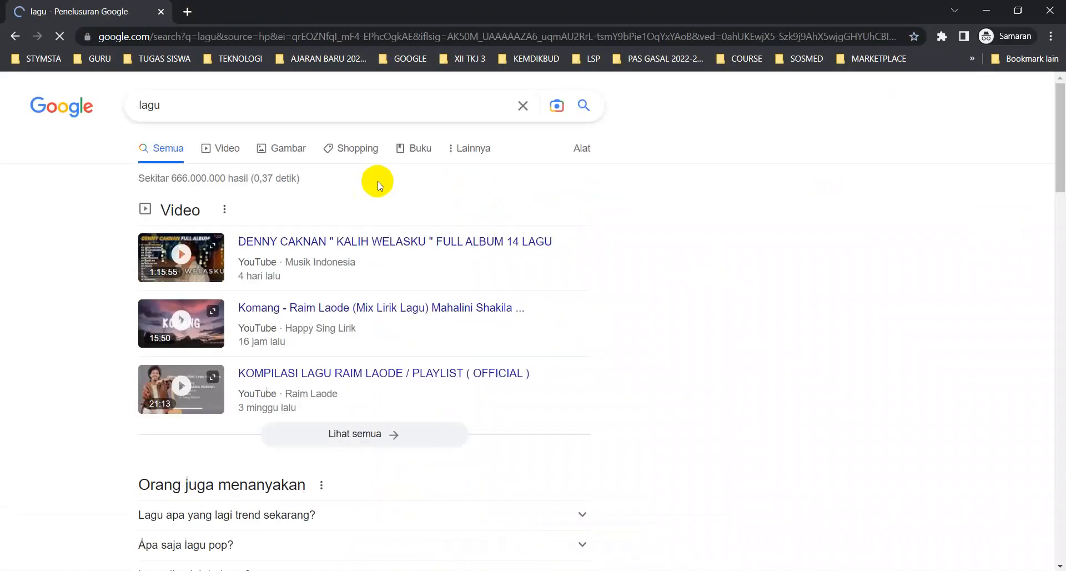
- Open two YouTube video results in new tabs, which never load, then return to WinBox
middle_click(277, 251)
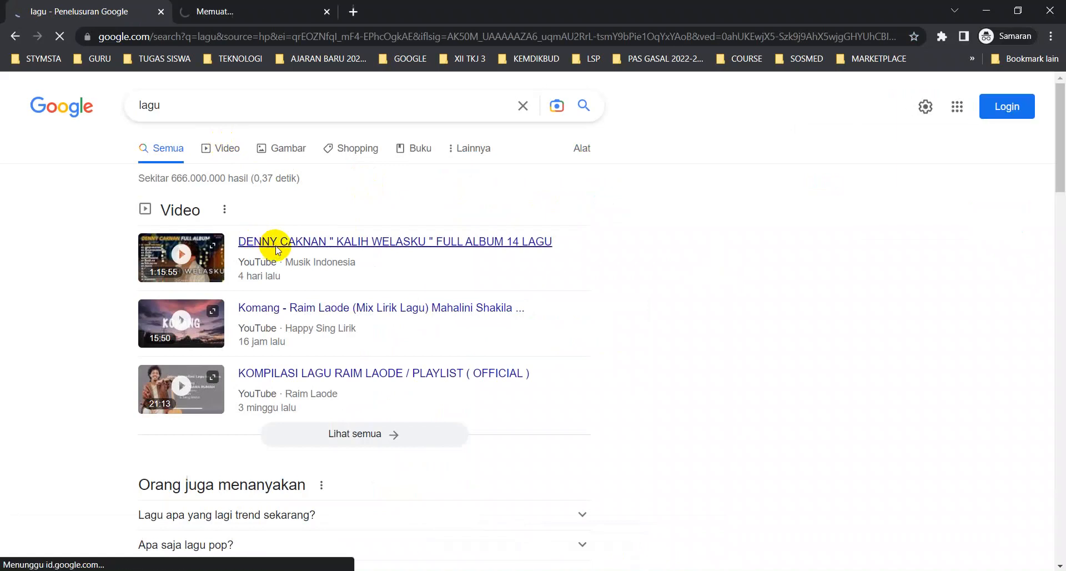
click(228, 13)
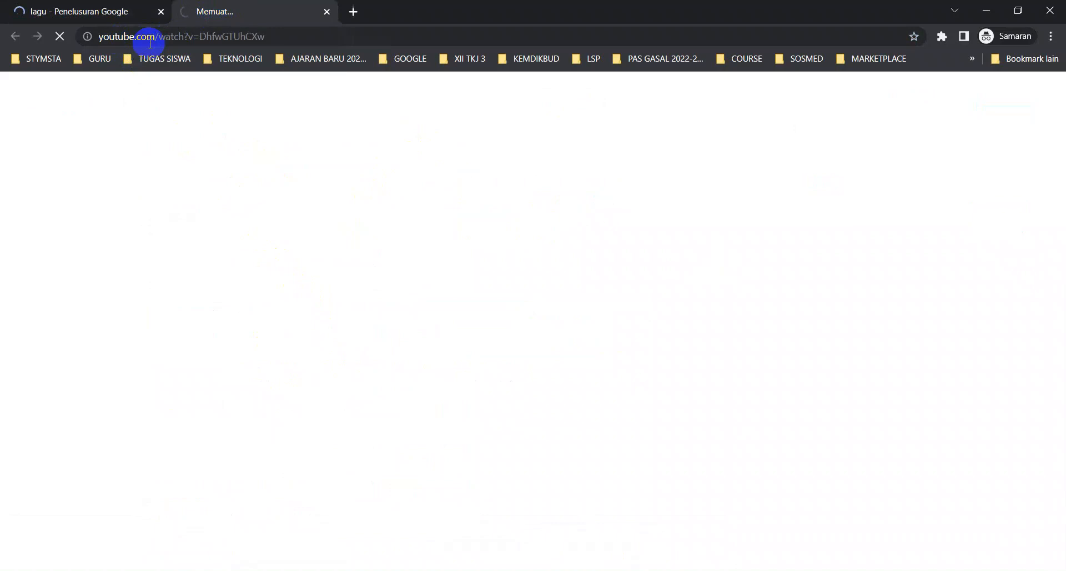
click(124, 9)
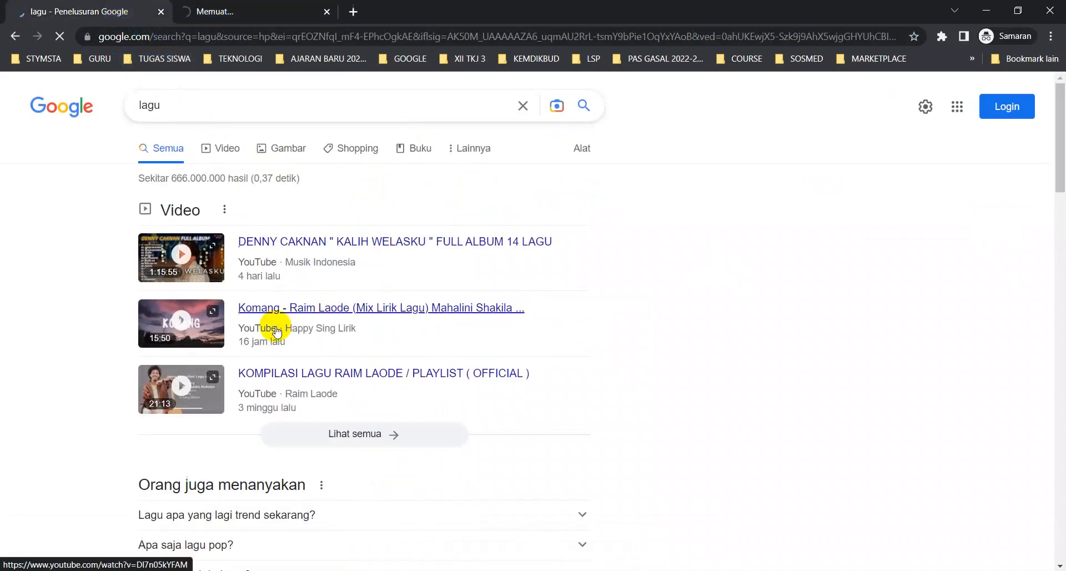
middle_click(296, 382)
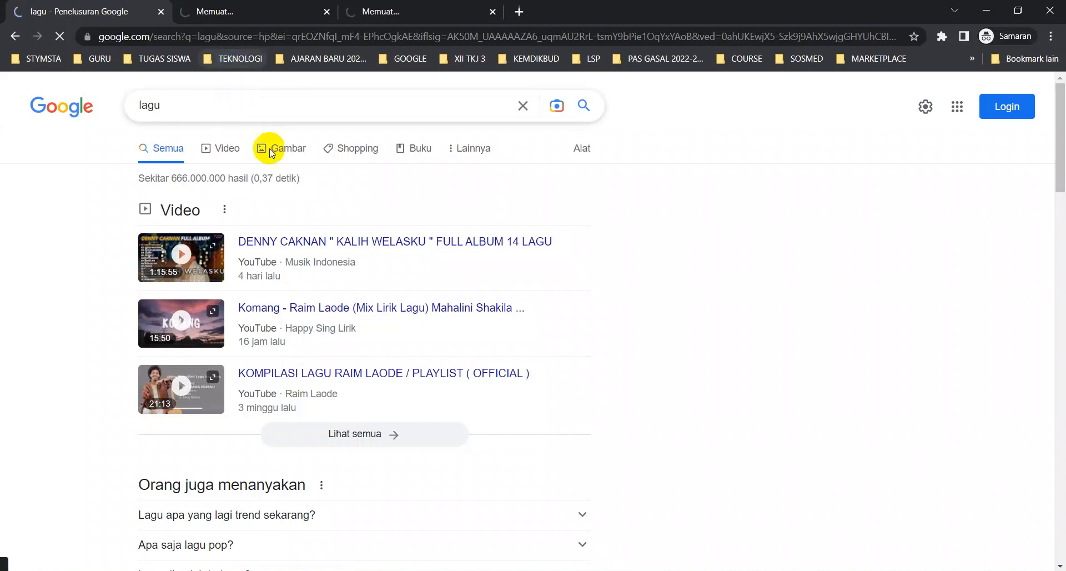
key(alt+Tab)
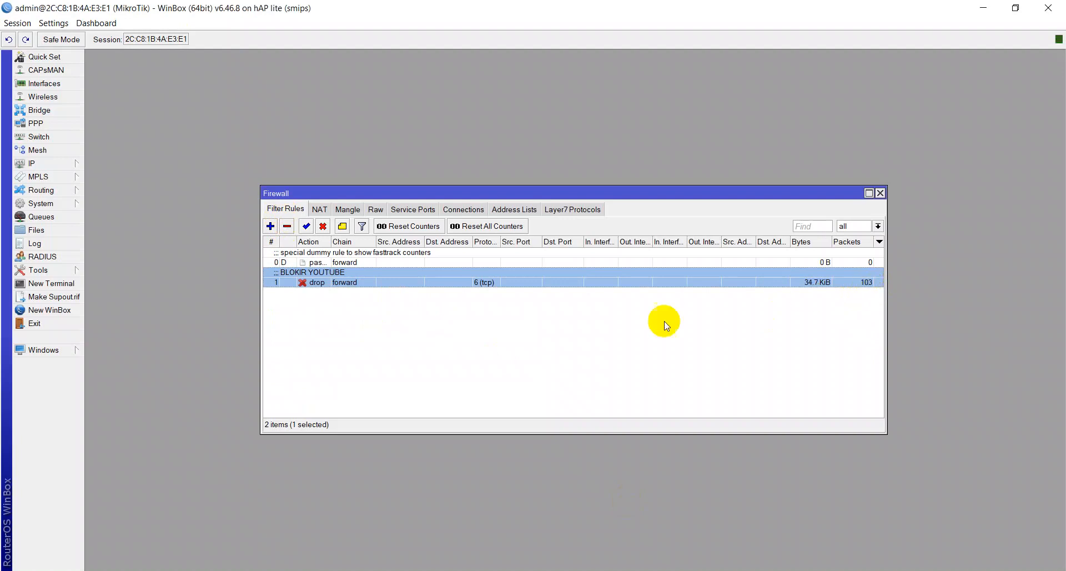
- Copy the YouTube-blocking regular expression from the ChatGPT answer
key(alt+Tab)
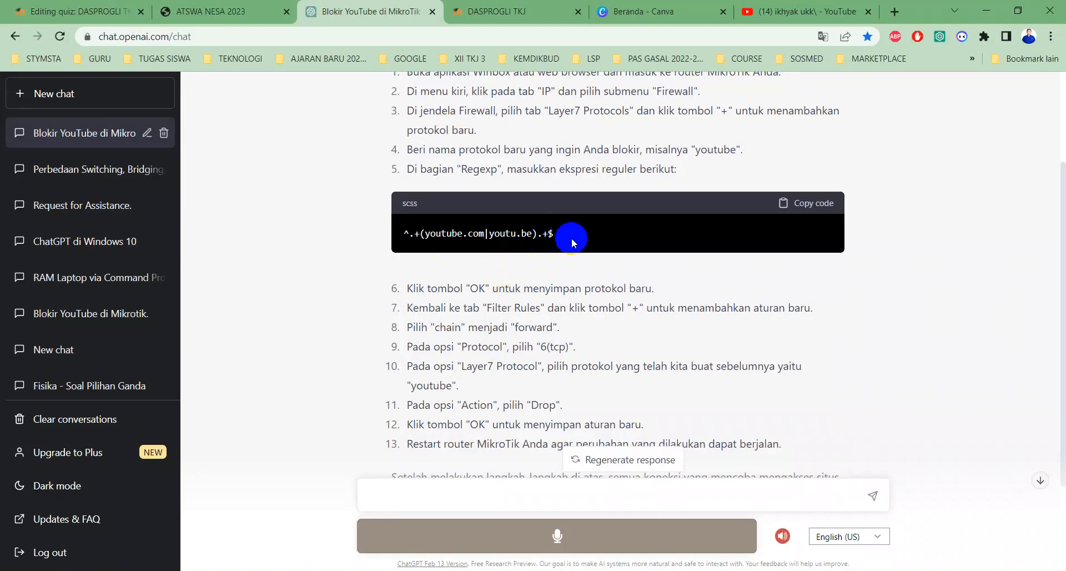
drag(561, 233, 401, 236)
key(ctrl+c)
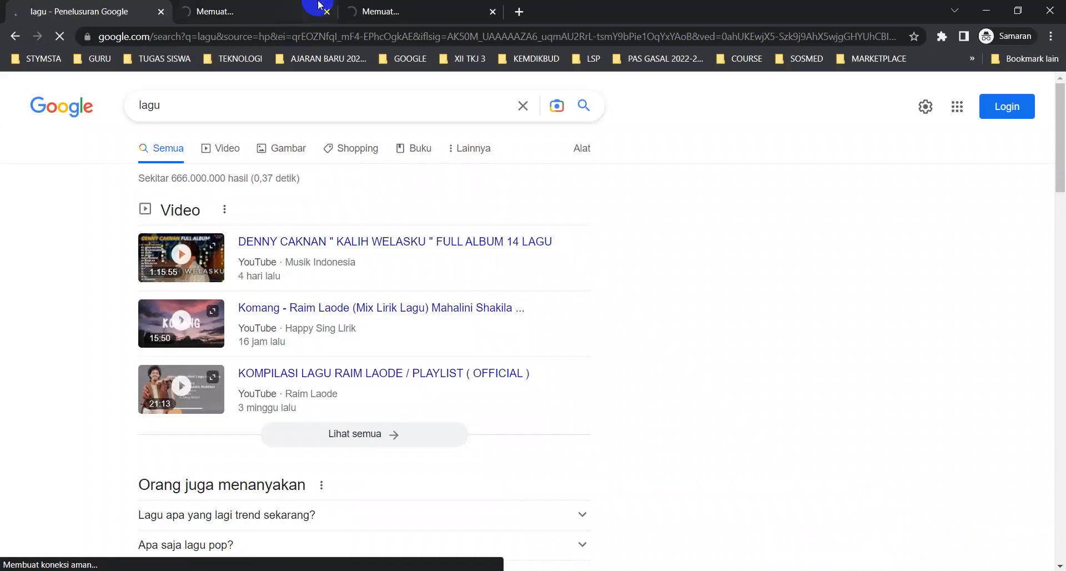
- Check that the YouTube tabs in the incognito window are still not loading
click(258, 12)
click(418, 14)
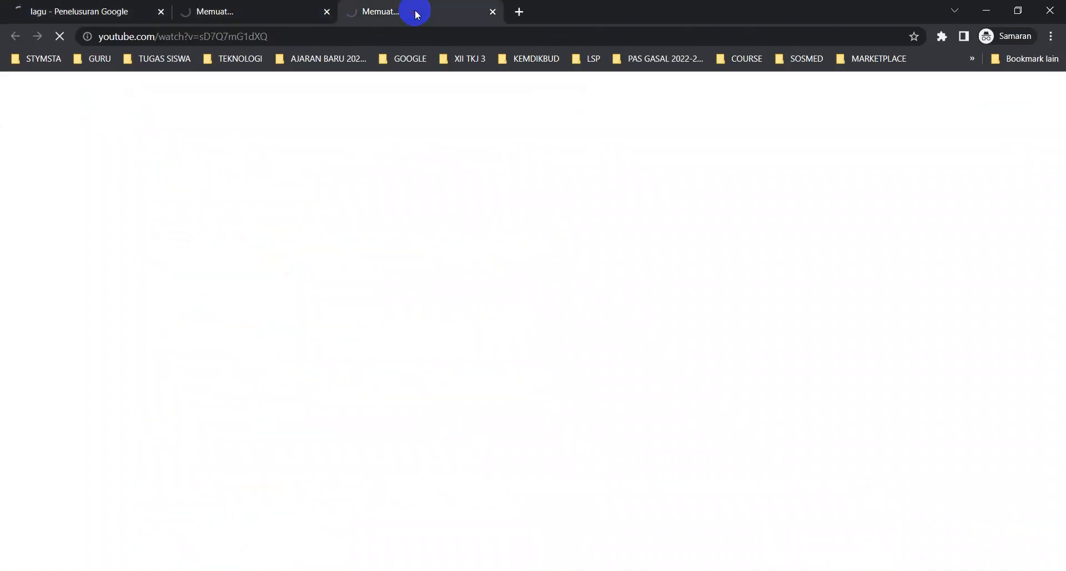
click(278, 11)
click(376, 10)
click(78, 8)
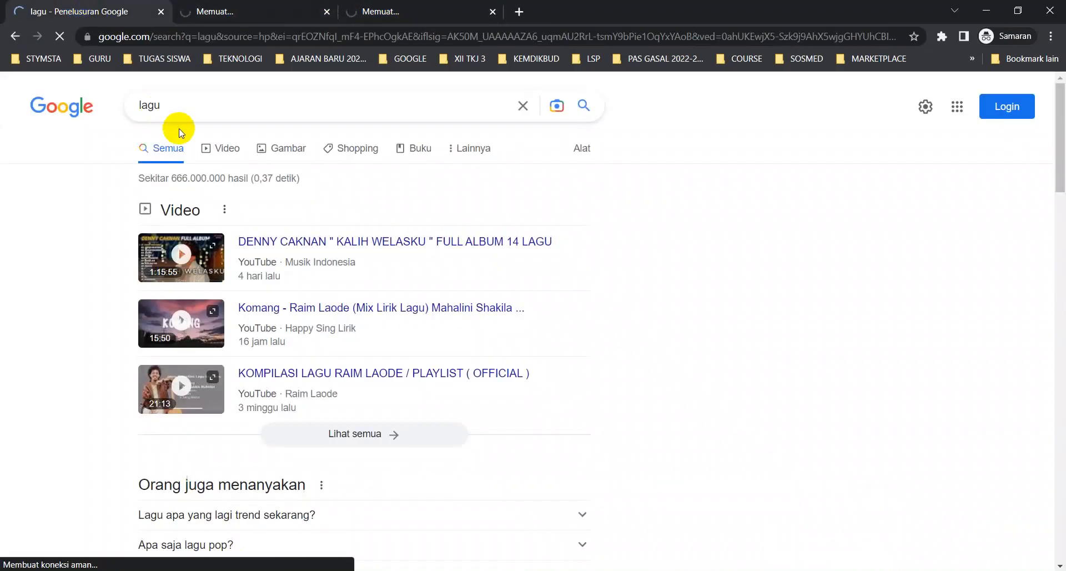
- Search Google for 'detik' and open detik.com to confirm it loads fully
drag(170, 108, 118, 107)
text(detik\)
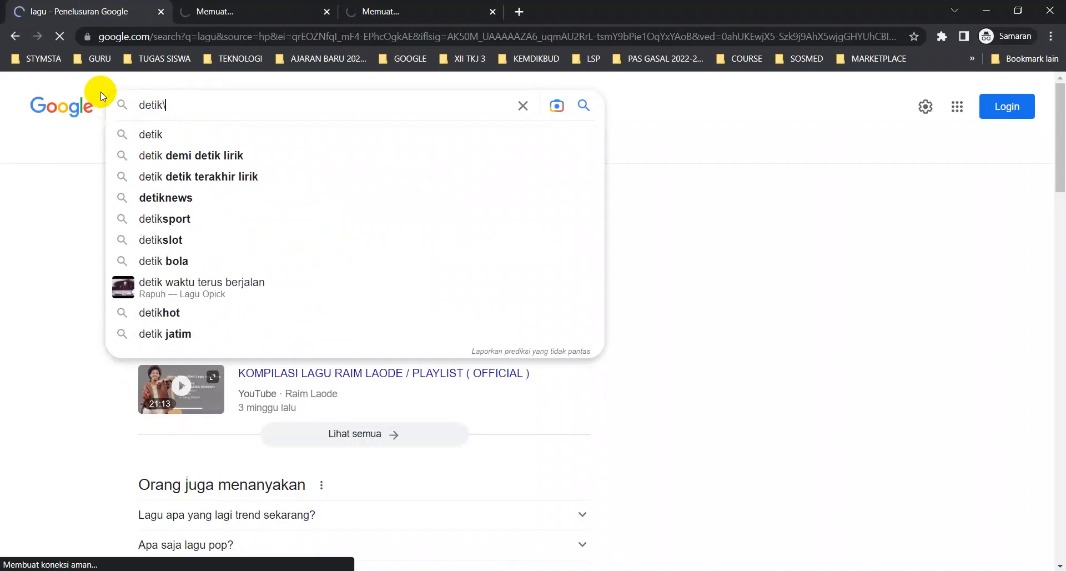
key(Return)
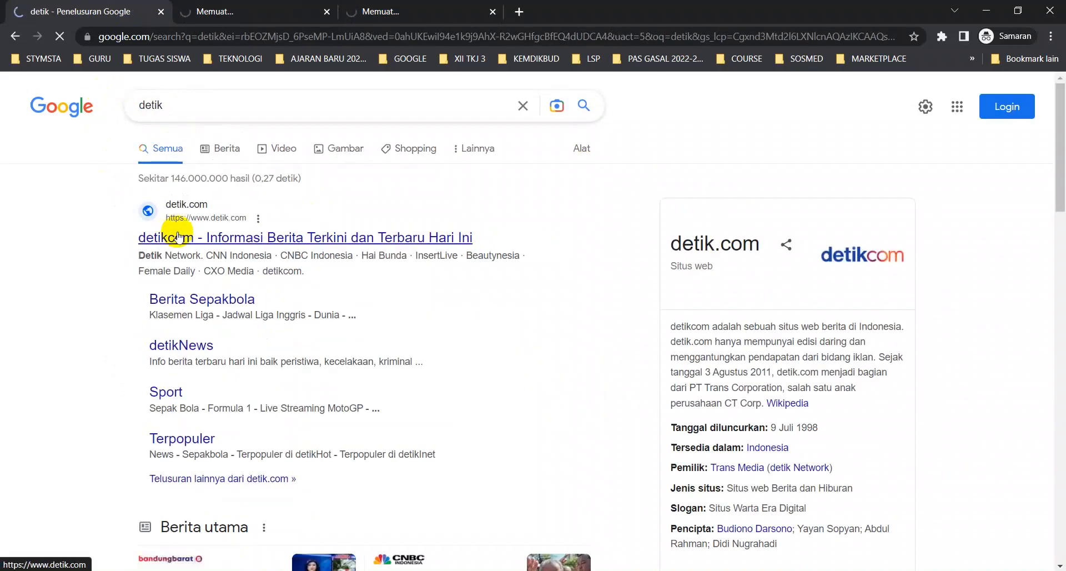
click(175, 233)
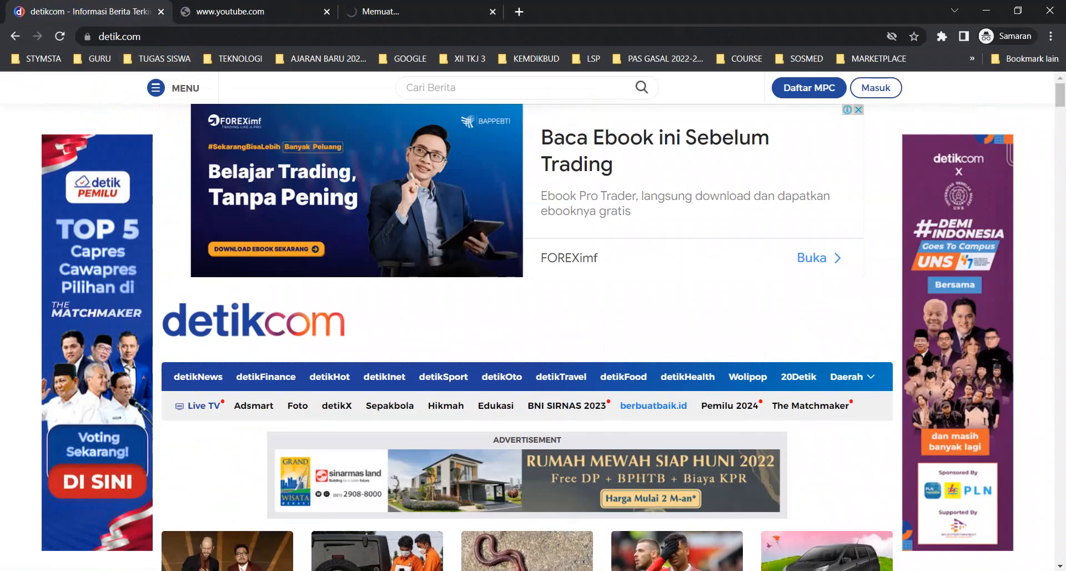
mouse_move(693, 570)
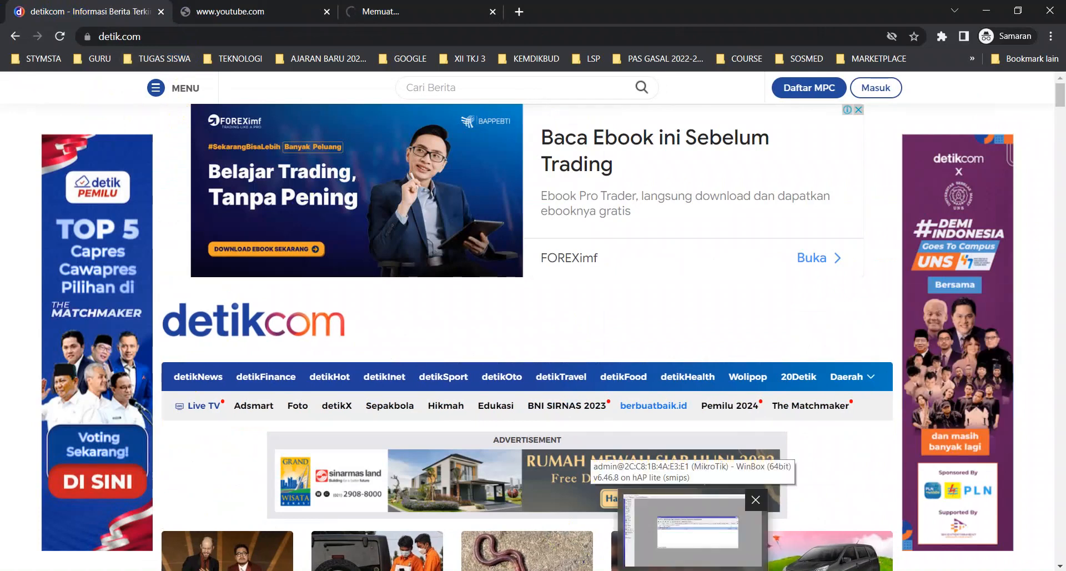
- Close the WinBox Firewall rules and Terminal windows
click(694, 530)
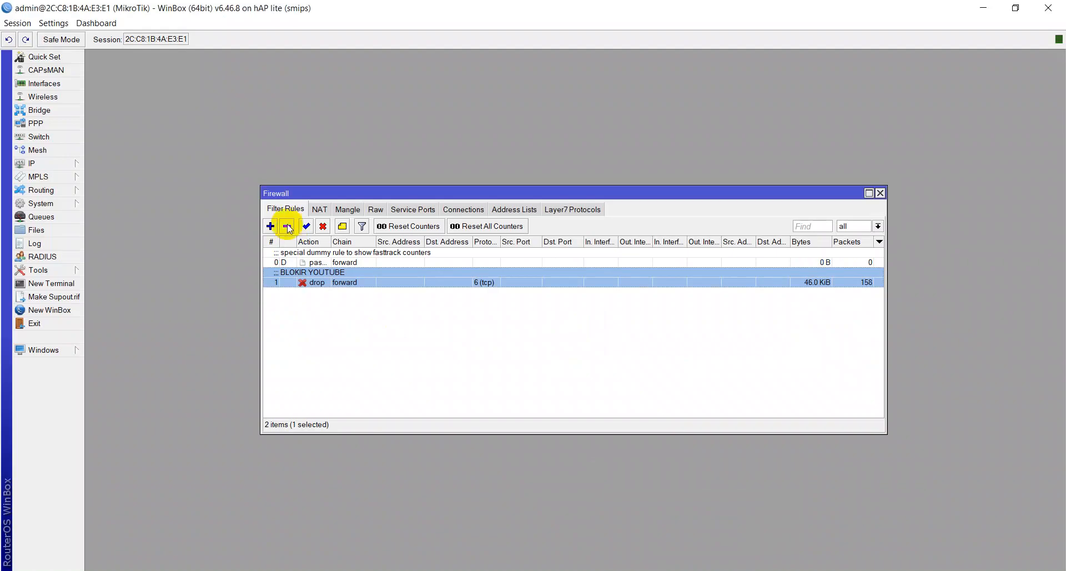
click(881, 193)
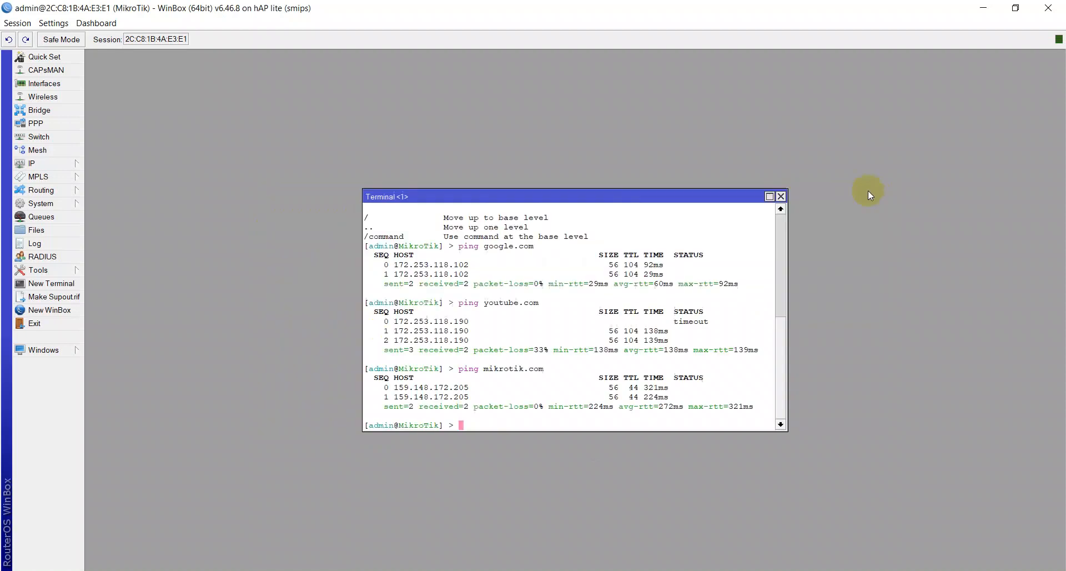
click(781, 196)
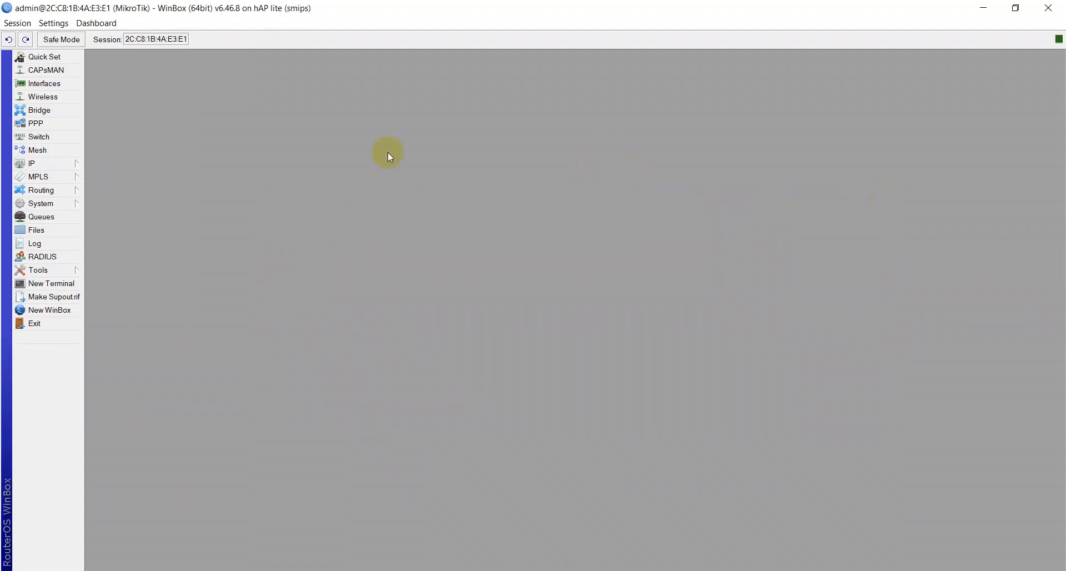
- Open the LAN bridge's settings and review its General, STP, VLAN, Status and Traffic tabs
click(48, 109)
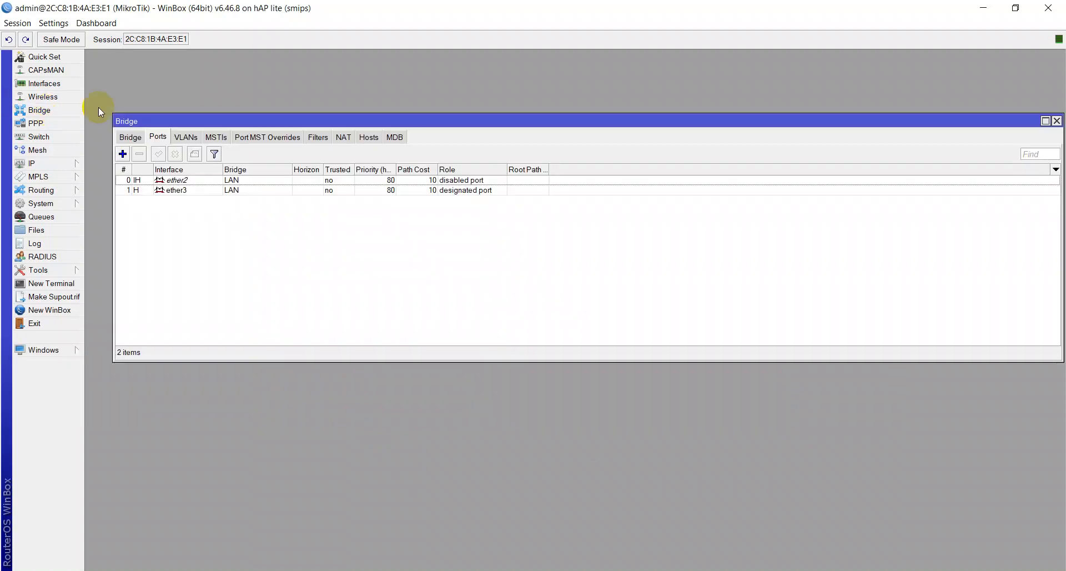
click(130, 137)
double_click(147, 180)
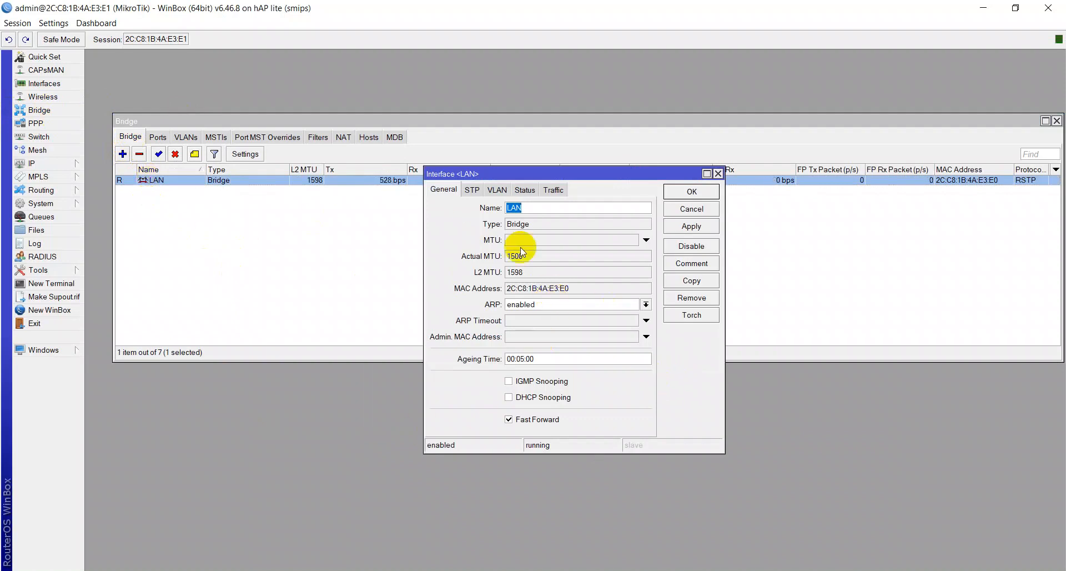
click(525, 190)
click(553, 190)
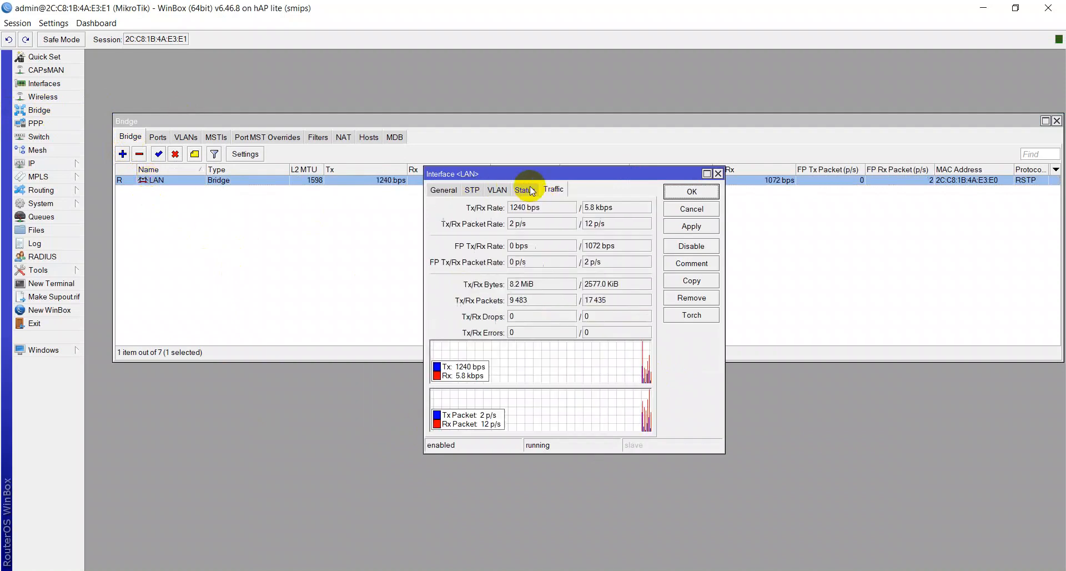
click(496, 190)
click(472, 190)
click(451, 190)
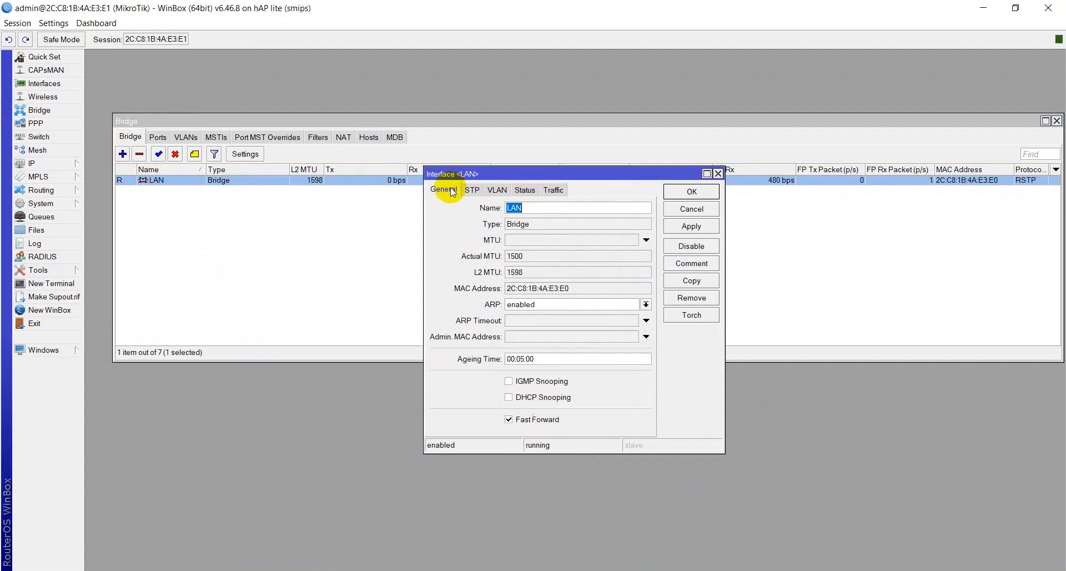
click(479, 189)
click(498, 190)
click(525, 190)
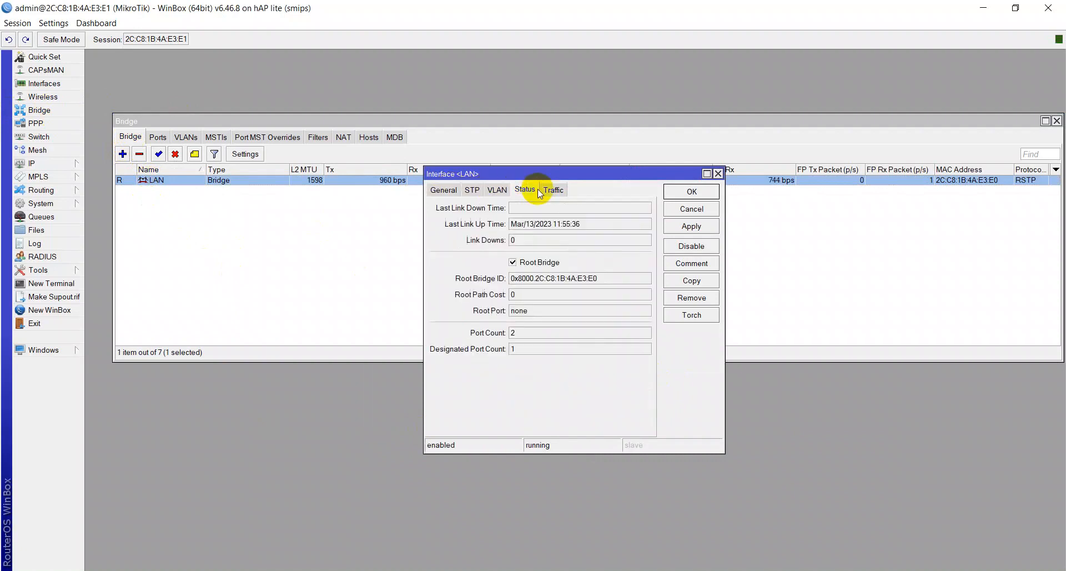
click(553, 190)
click(496, 190)
click(471, 190)
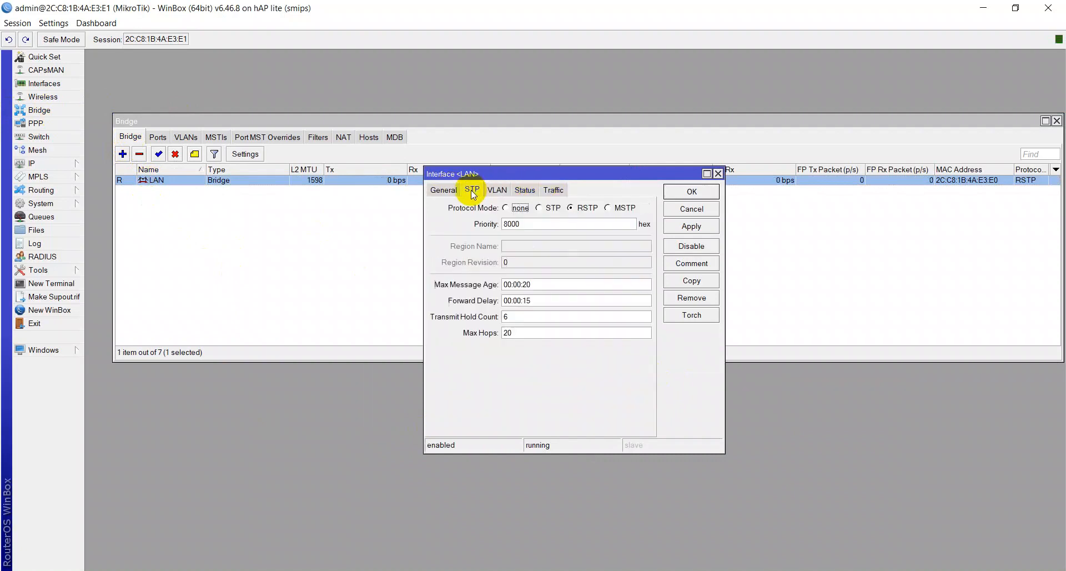
click(446, 191)
click(472, 190)
click(525, 190)
click(718, 174)
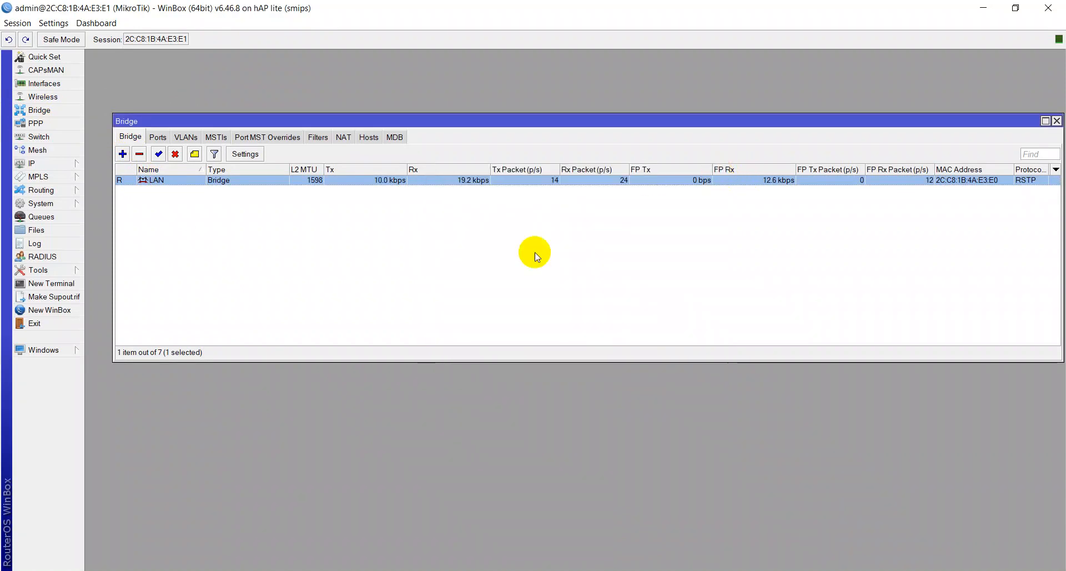
click(531, 255)
- Review the ether2 bridge port's VLAN, Status and STP settings, then close the Bridge window
click(158, 139)
double_click(170, 180)
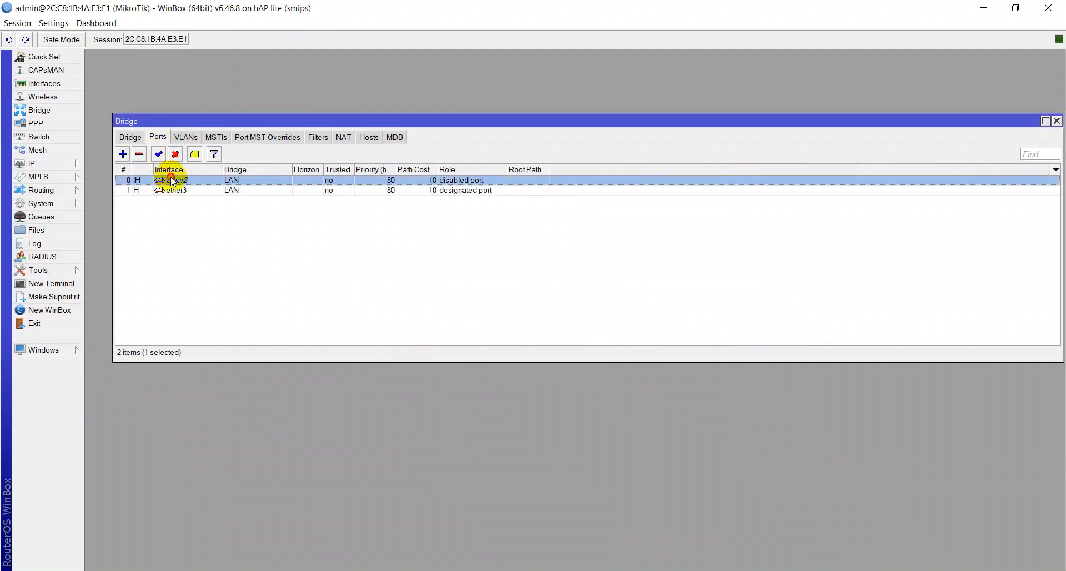
click(500, 229)
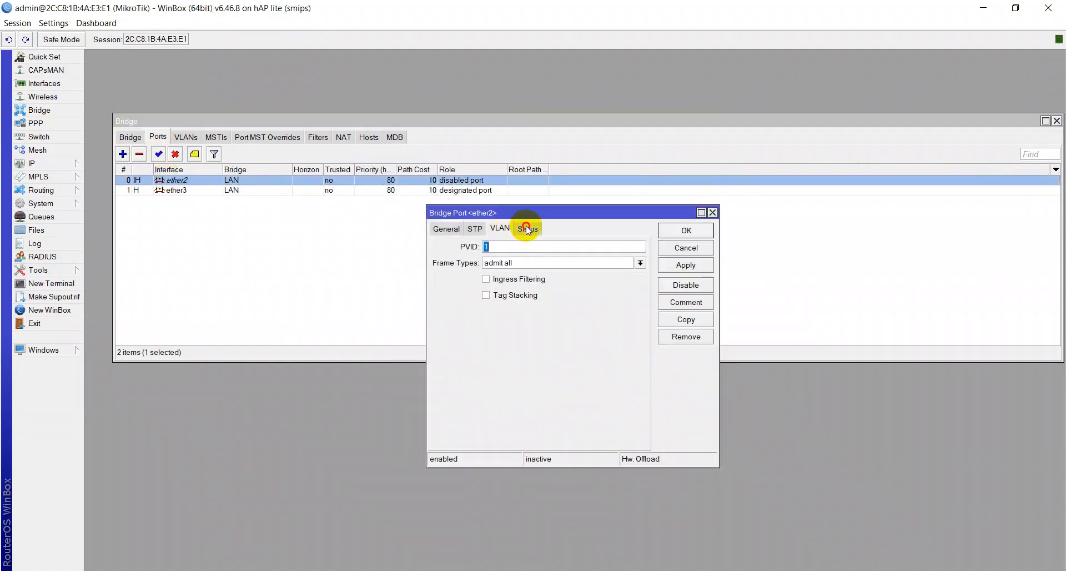
click(528, 229)
click(475, 228)
click(447, 229)
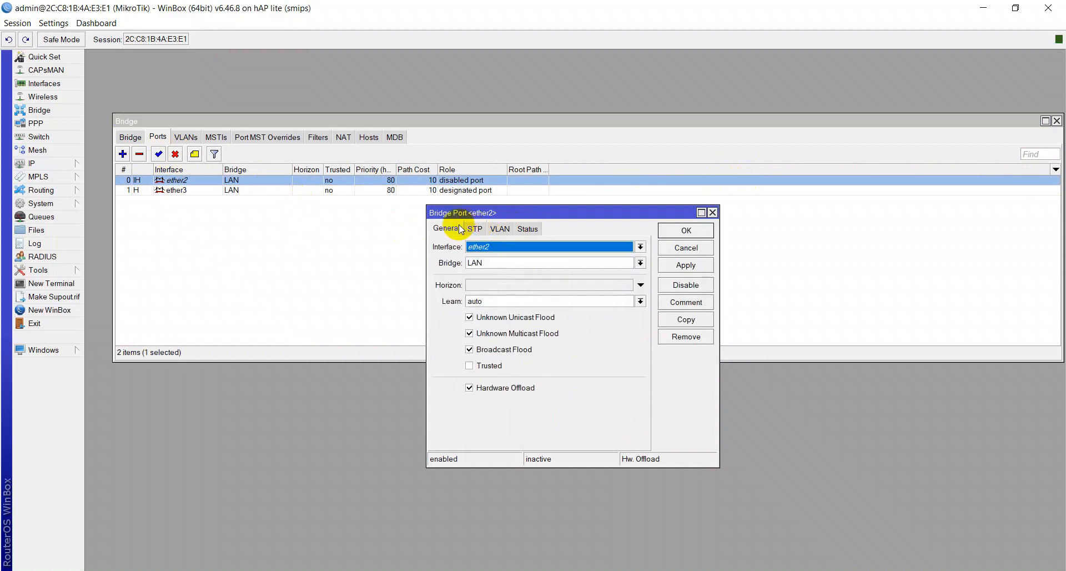
click(686, 230)
click(1056, 121)
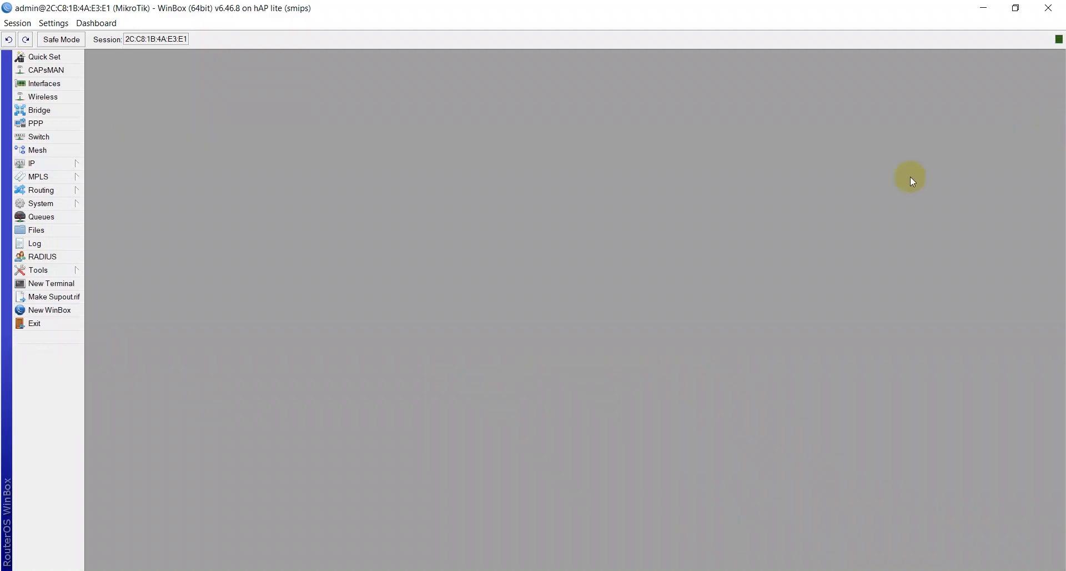
- In Chrome's incognito window, confirm the YouTube tab fails with ERR_CONNECTION_RESET
click(208, 570)
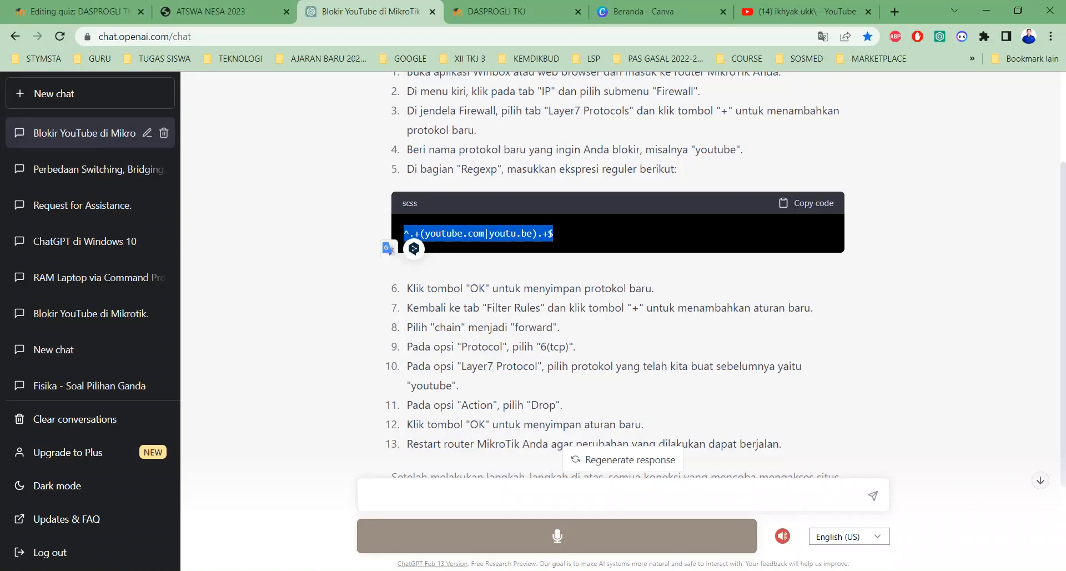
click(208, 570)
click(377, 22)
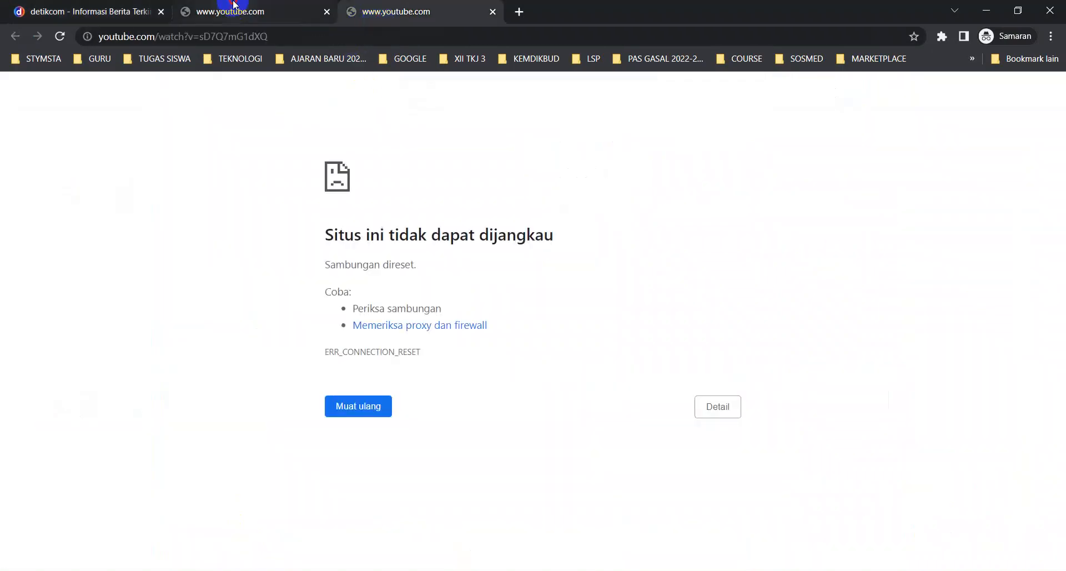